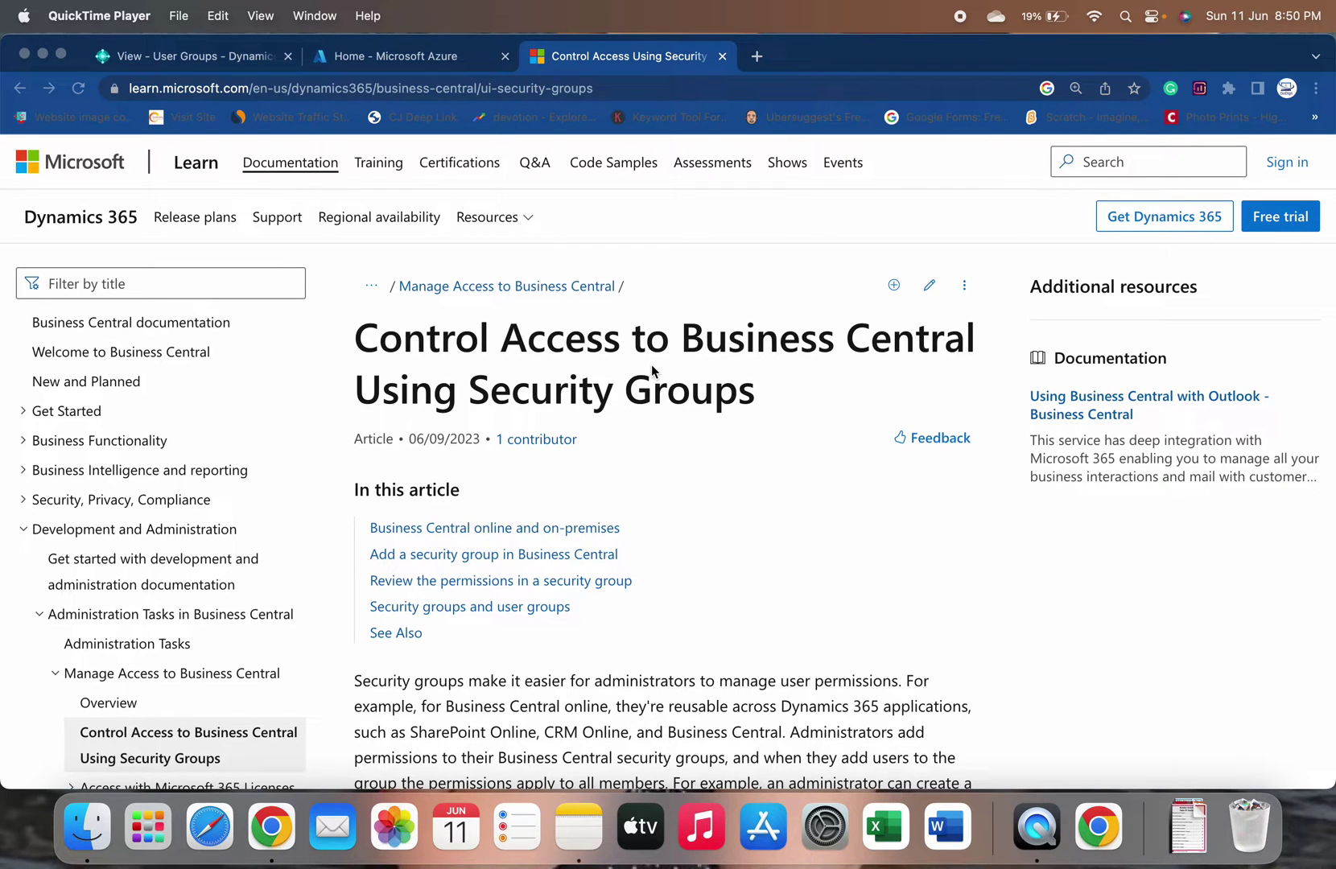
- Switch from the security groups article to the Business Central User Groups page and read its full feature notification
{"action": "scroll", "coordinate": [714, 489], "scroll_direction": "down", "scroll_amount": 1}
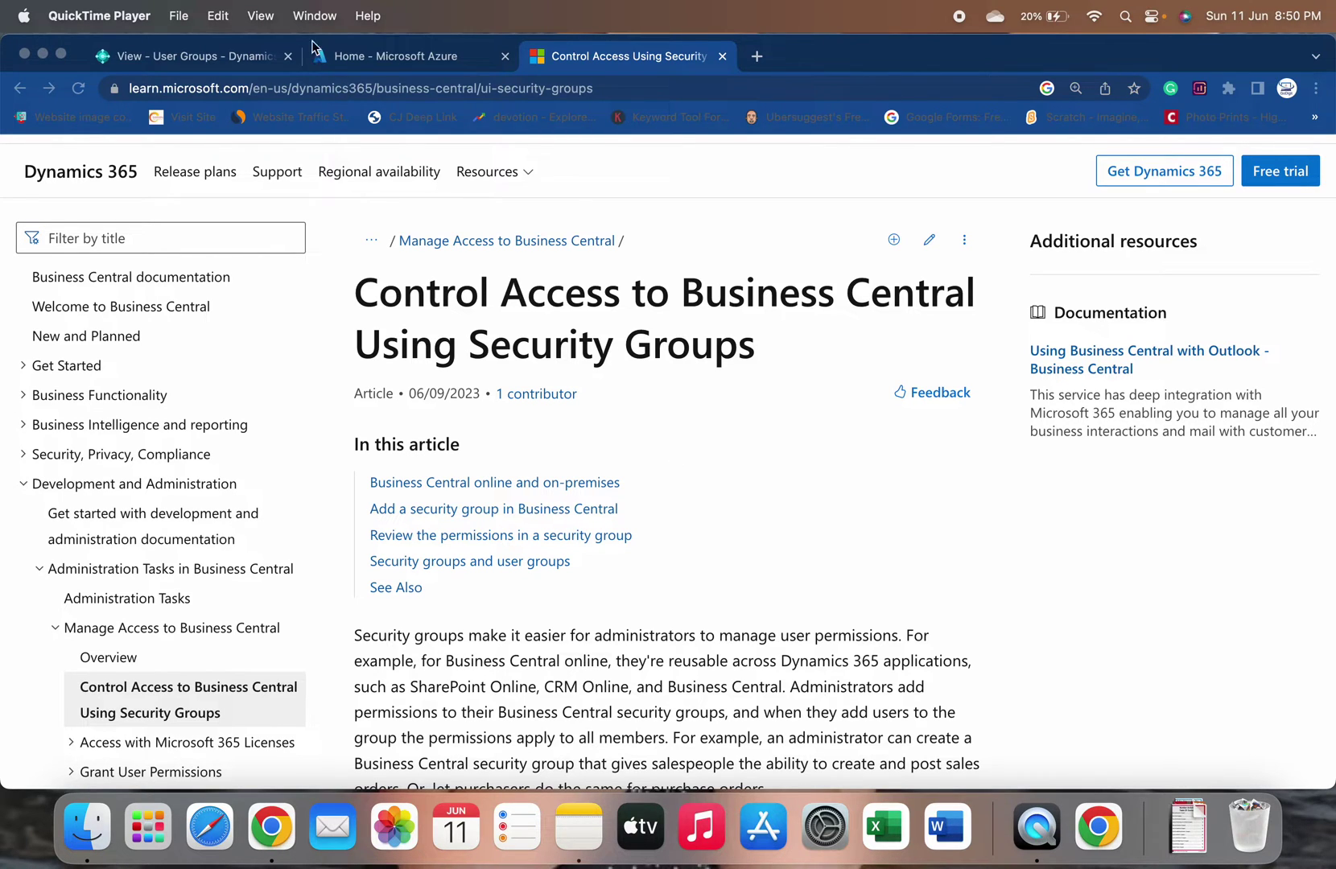
{"action": "left_click", "coordinate": [174, 63]}
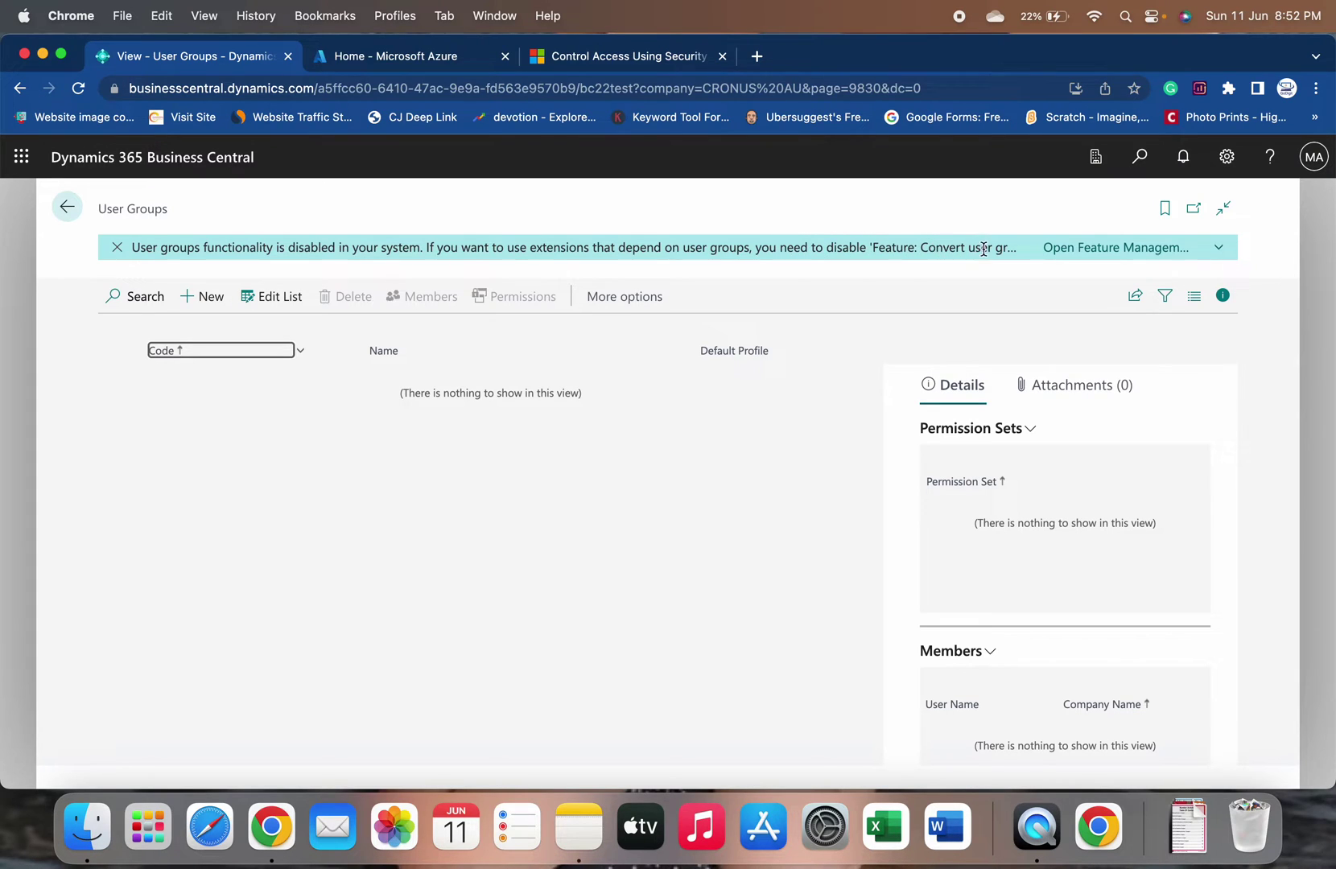
{"action": "left_click", "coordinate": [1217, 251]}
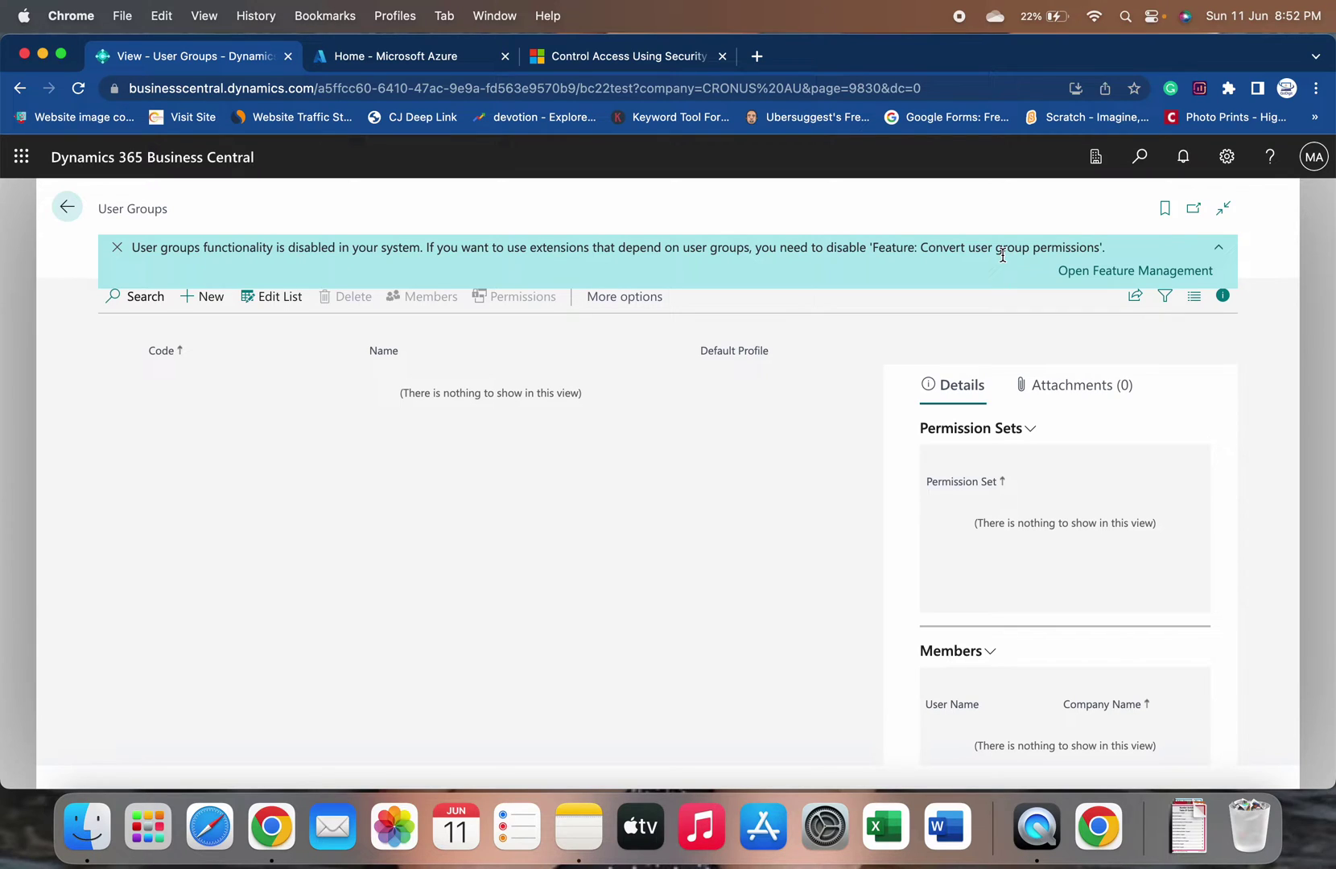
{"action": "left_click", "coordinate": [908, 245]}
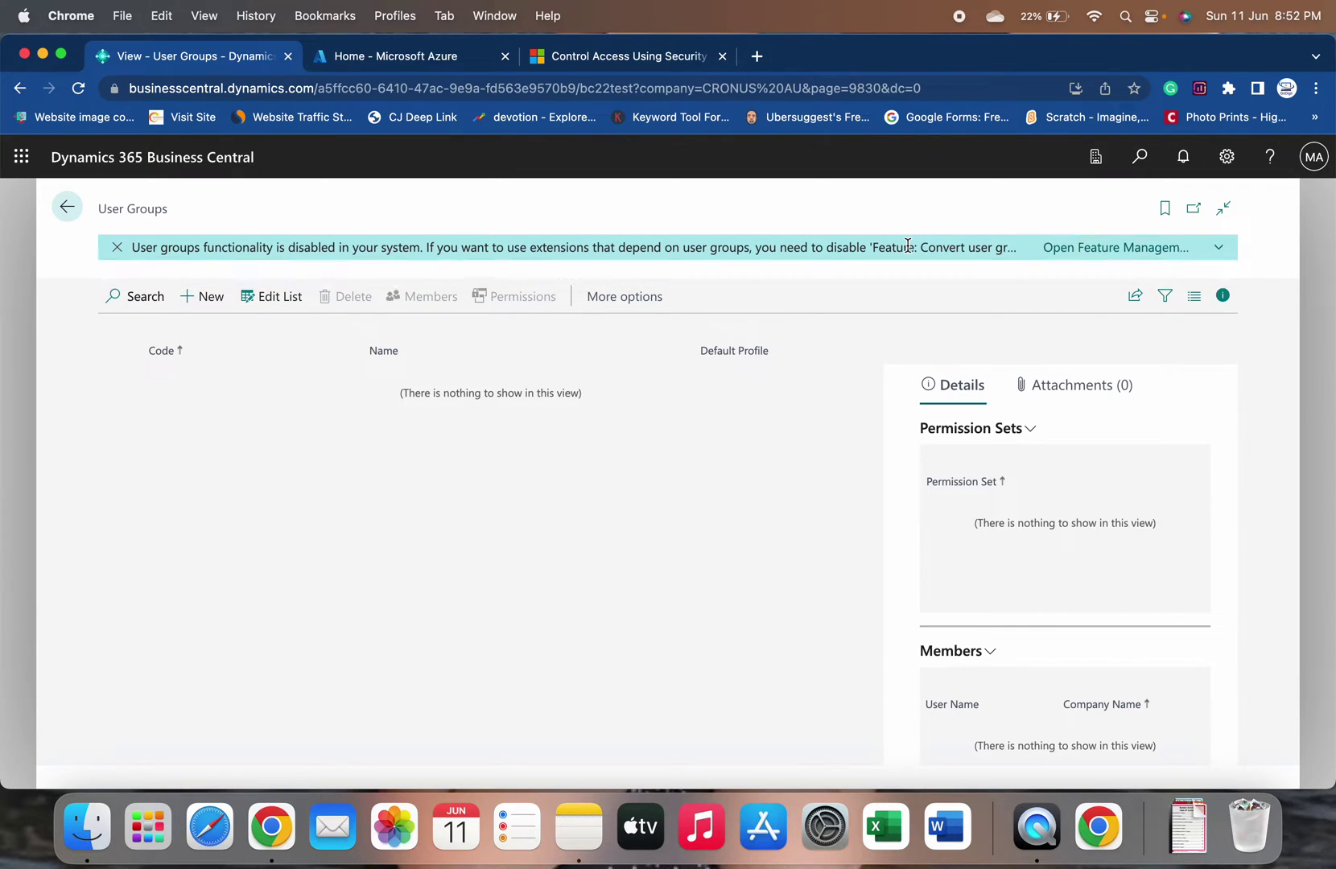
{"action": "left_click", "coordinate": [935, 247]}
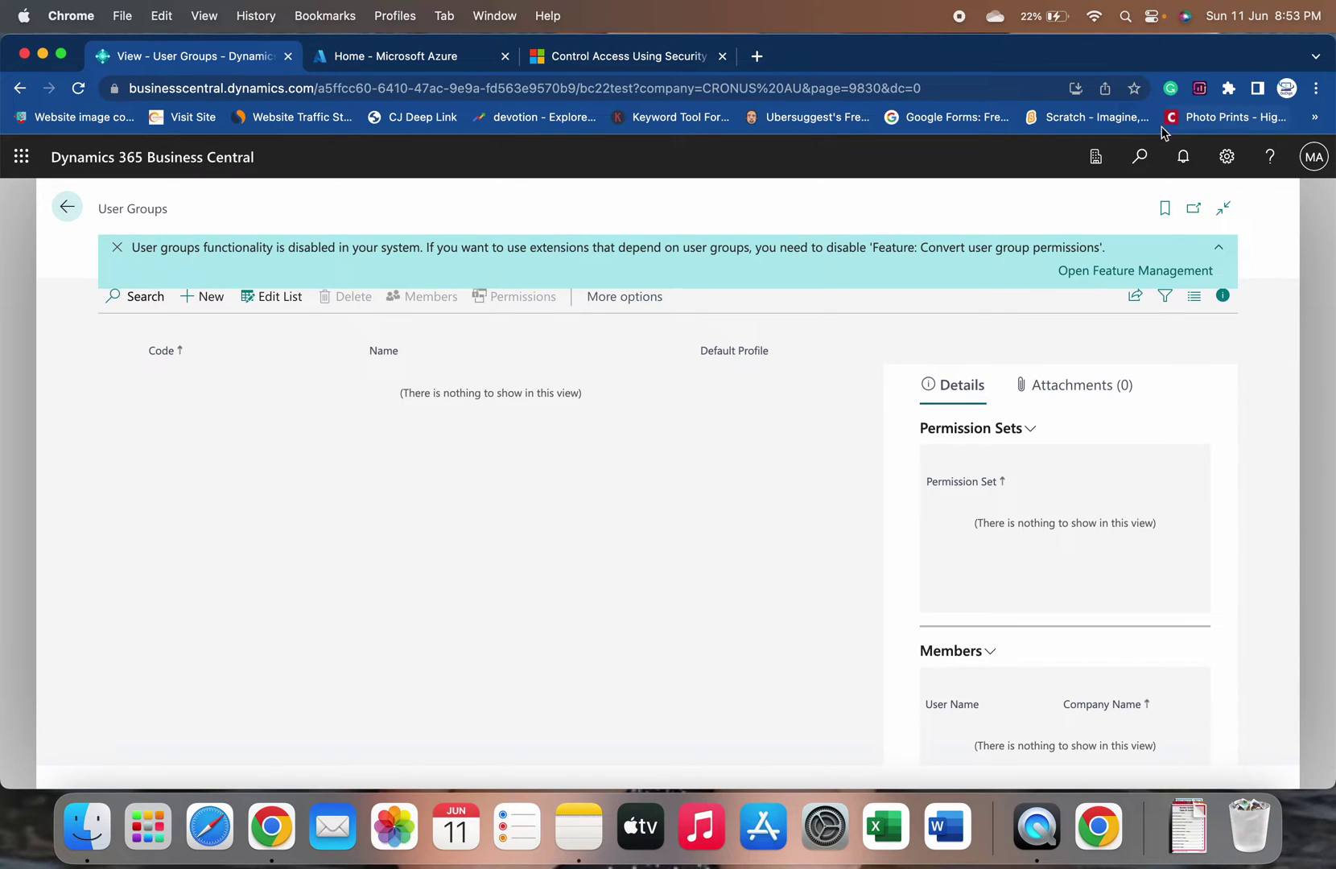
- Search Business Central for "security group" and open the Security Groups list
{"action": "left_click", "coordinate": [1145, 157]}
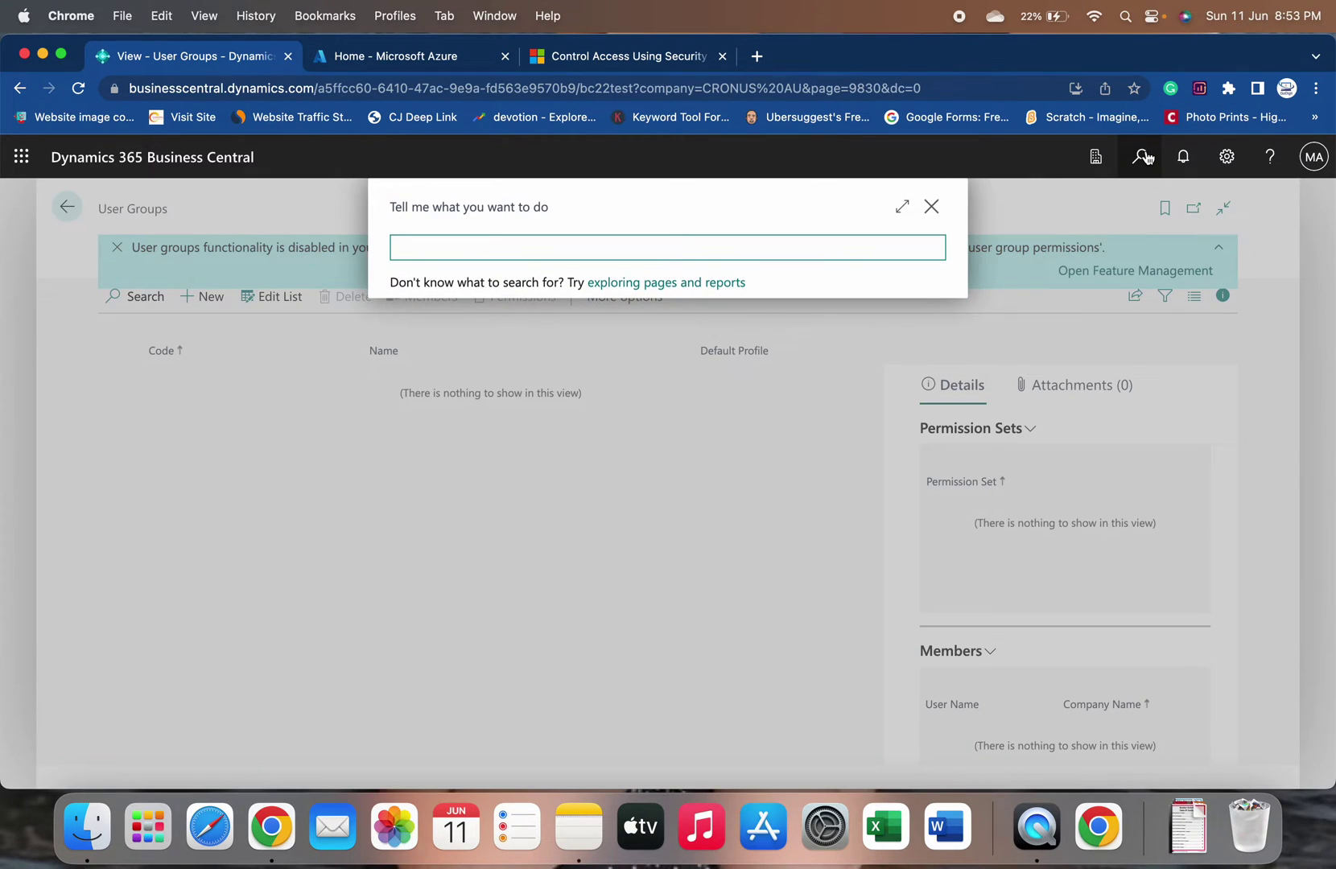
{"action": "type", "text": "security group"}
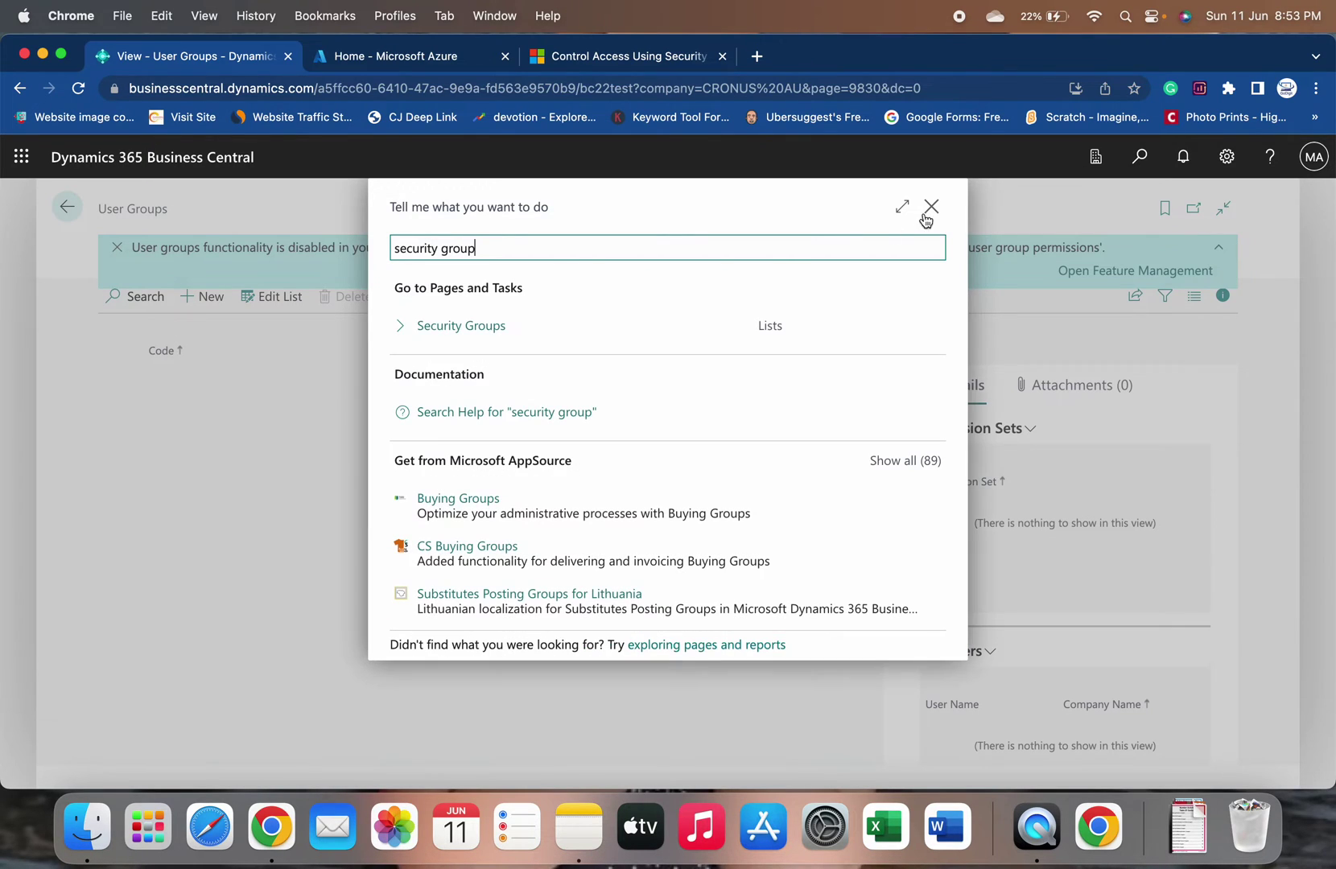
{"action": "left_click", "coordinate": [468, 334]}
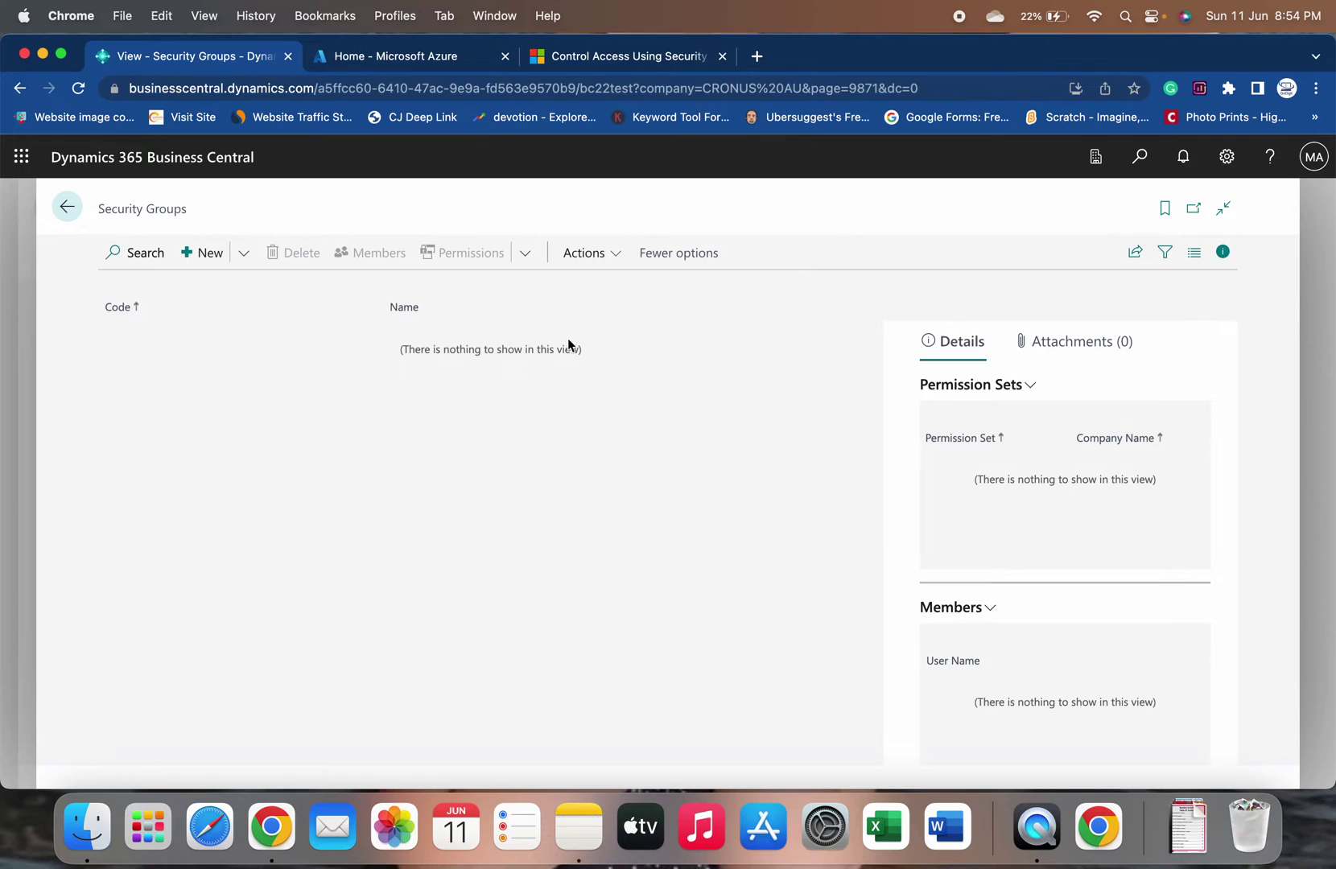
- Start a new security group and look up the AAD security groups available for it
{"action": "left_click", "coordinate": [235, 256]}
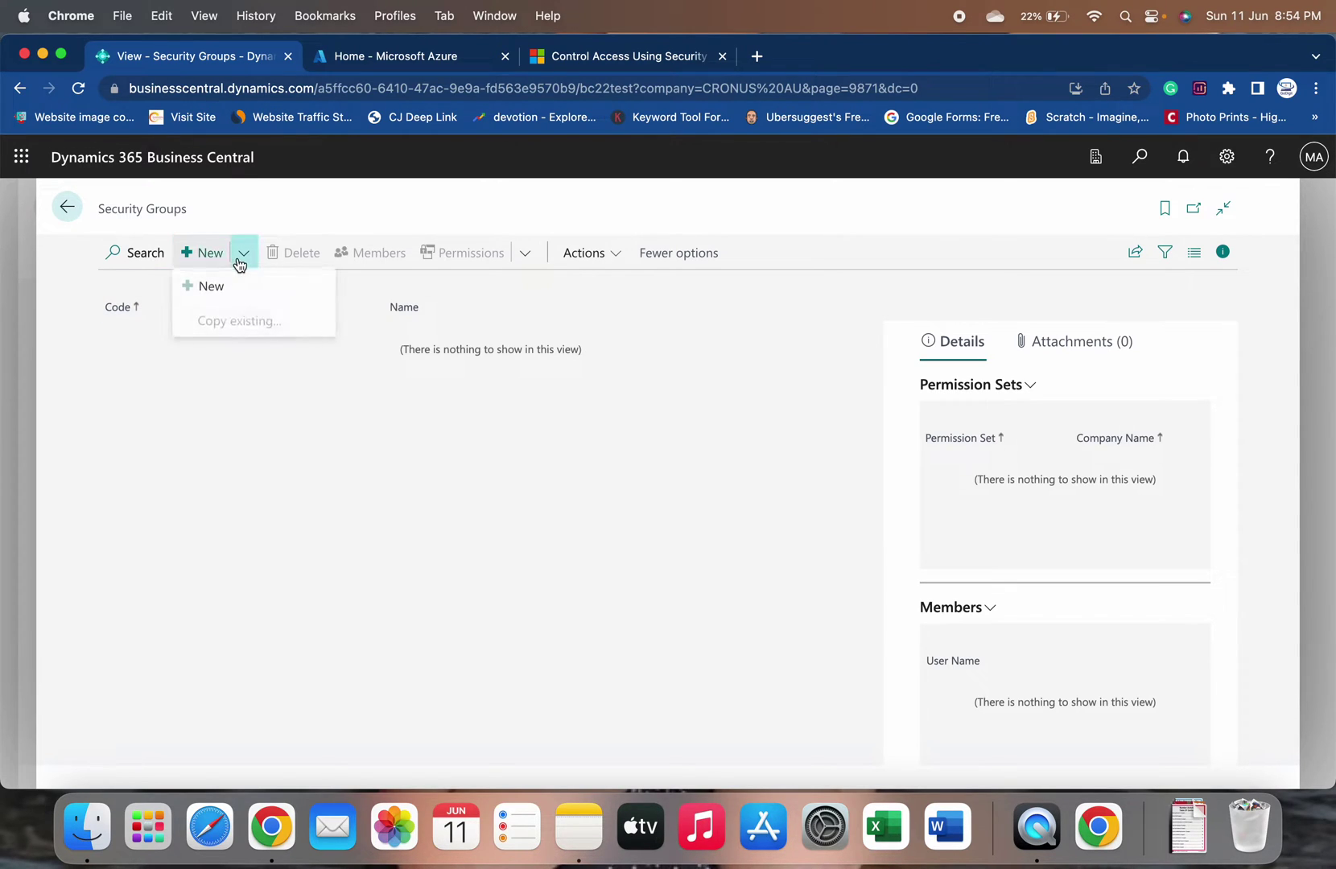
{"action": "left_click", "coordinate": [215, 290]}
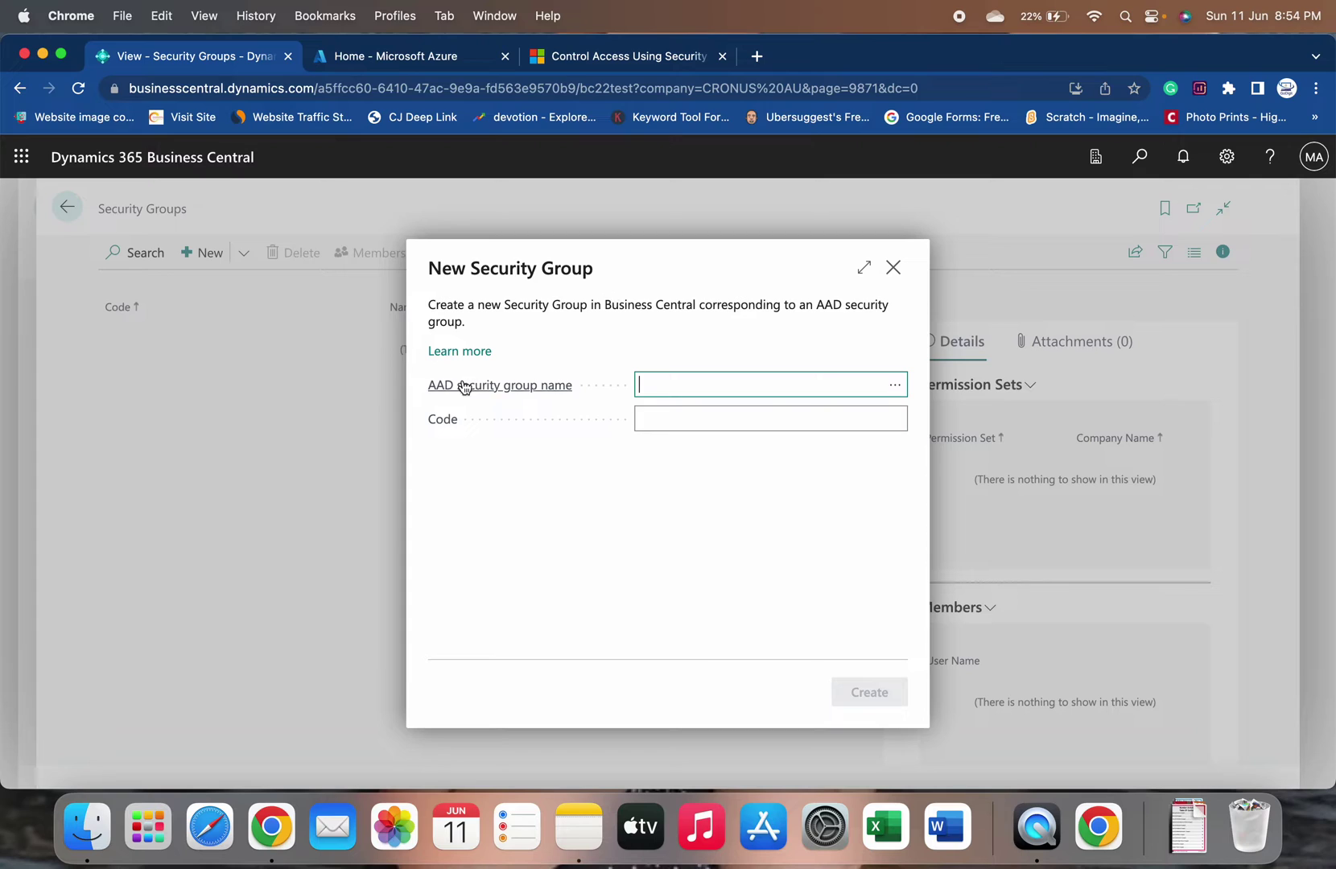
{"action": "mouse_move", "coordinate": [528, 398]}
{"action": "left_click", "coordinate": [895, 386]}
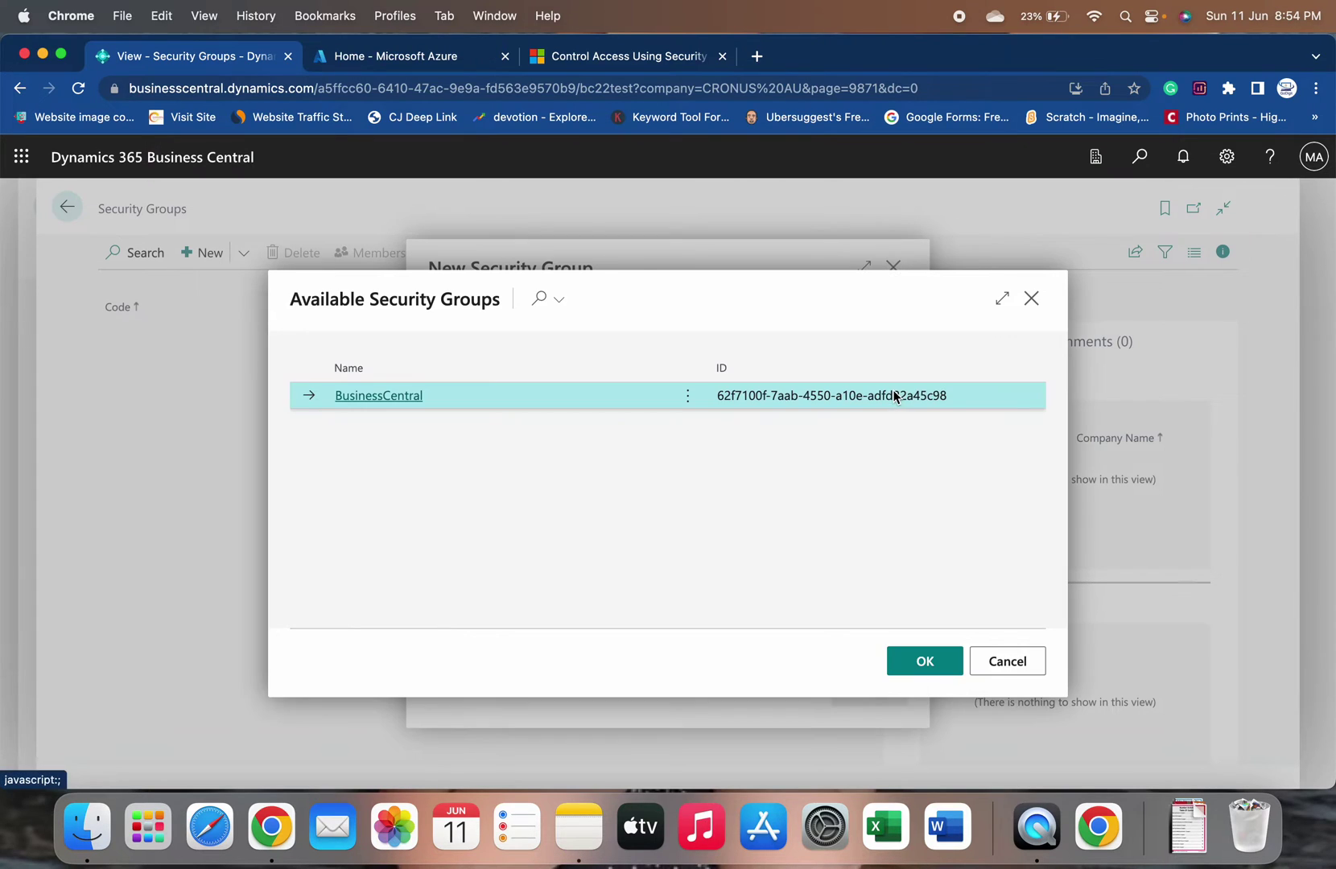
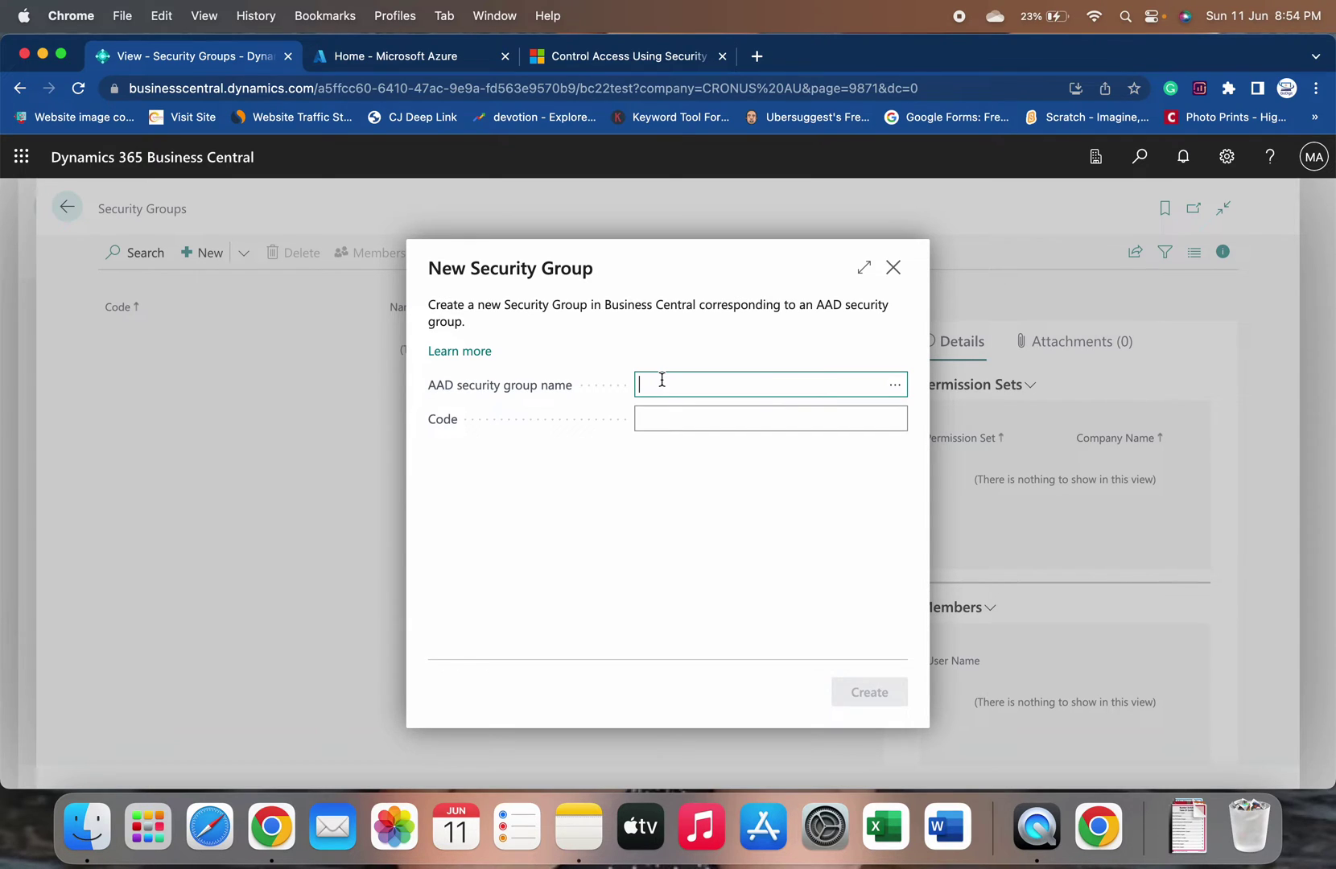
- Switch to the Azure portal, open Azure Active Directory, and review its users and then its list of all groups
{"action": "left_click", "coordinate": [370, 61]}
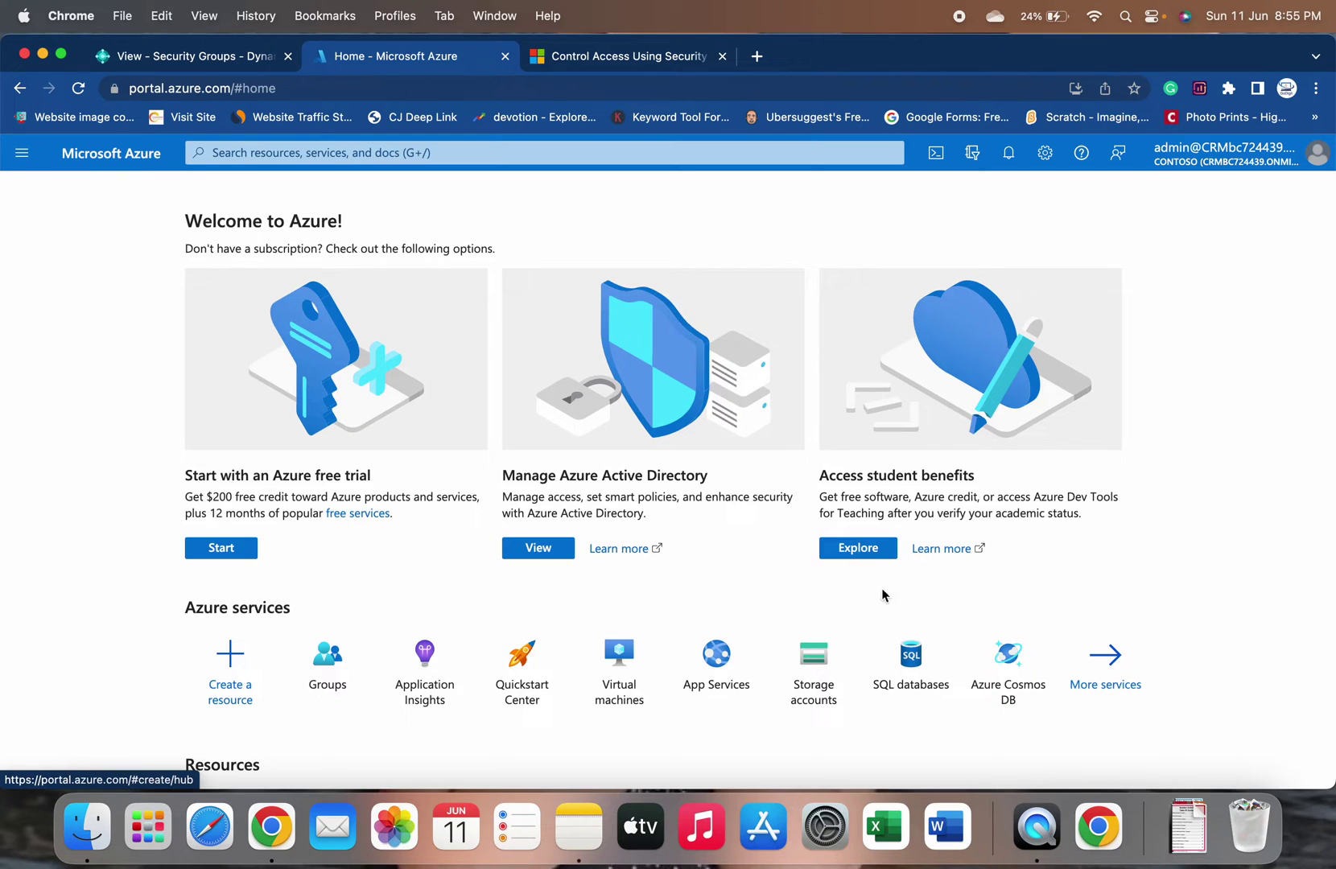
{"action": "left_click", "coordinate": [552, 546]}
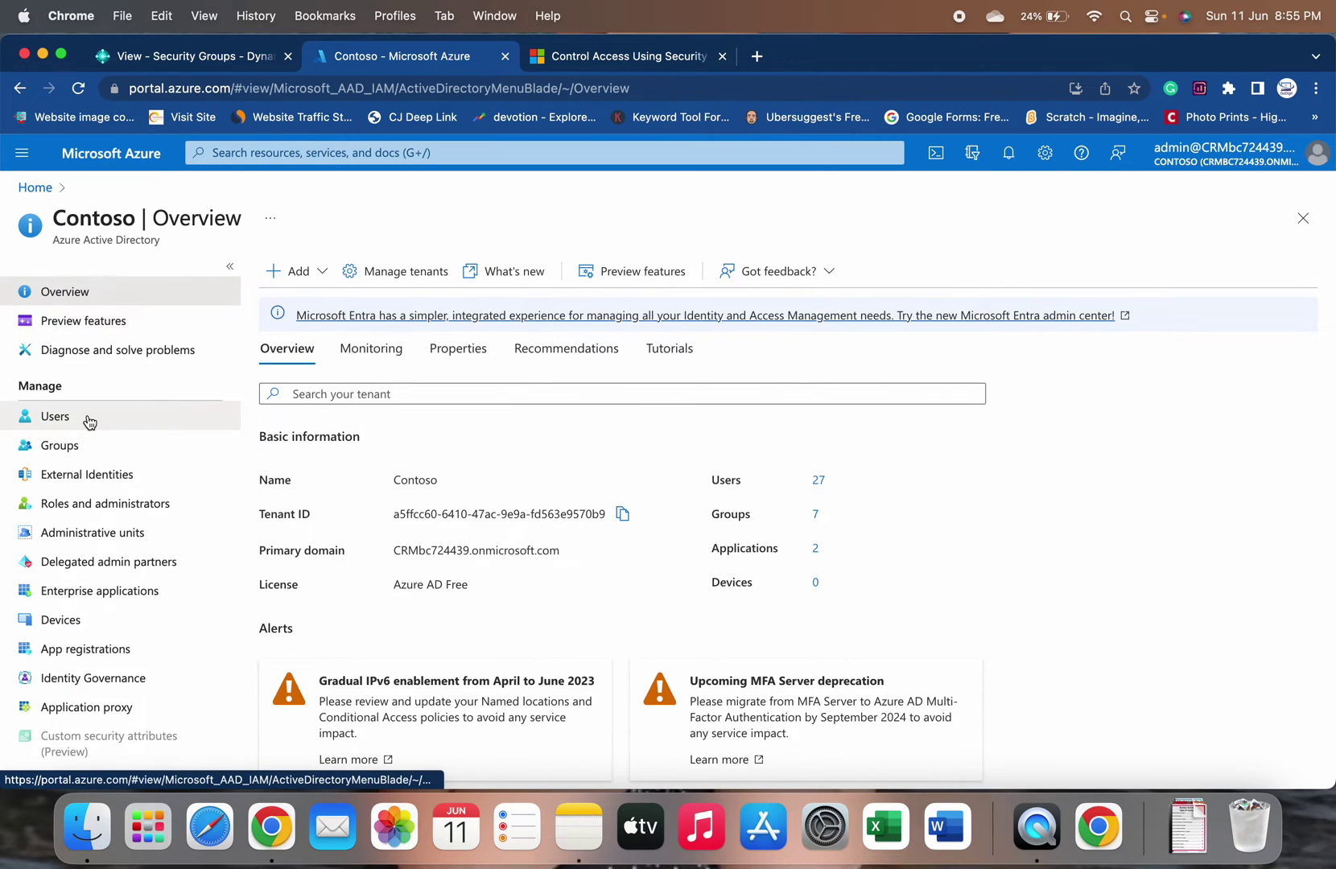
{"action": "left_click", "coordinate": [89, 422]}
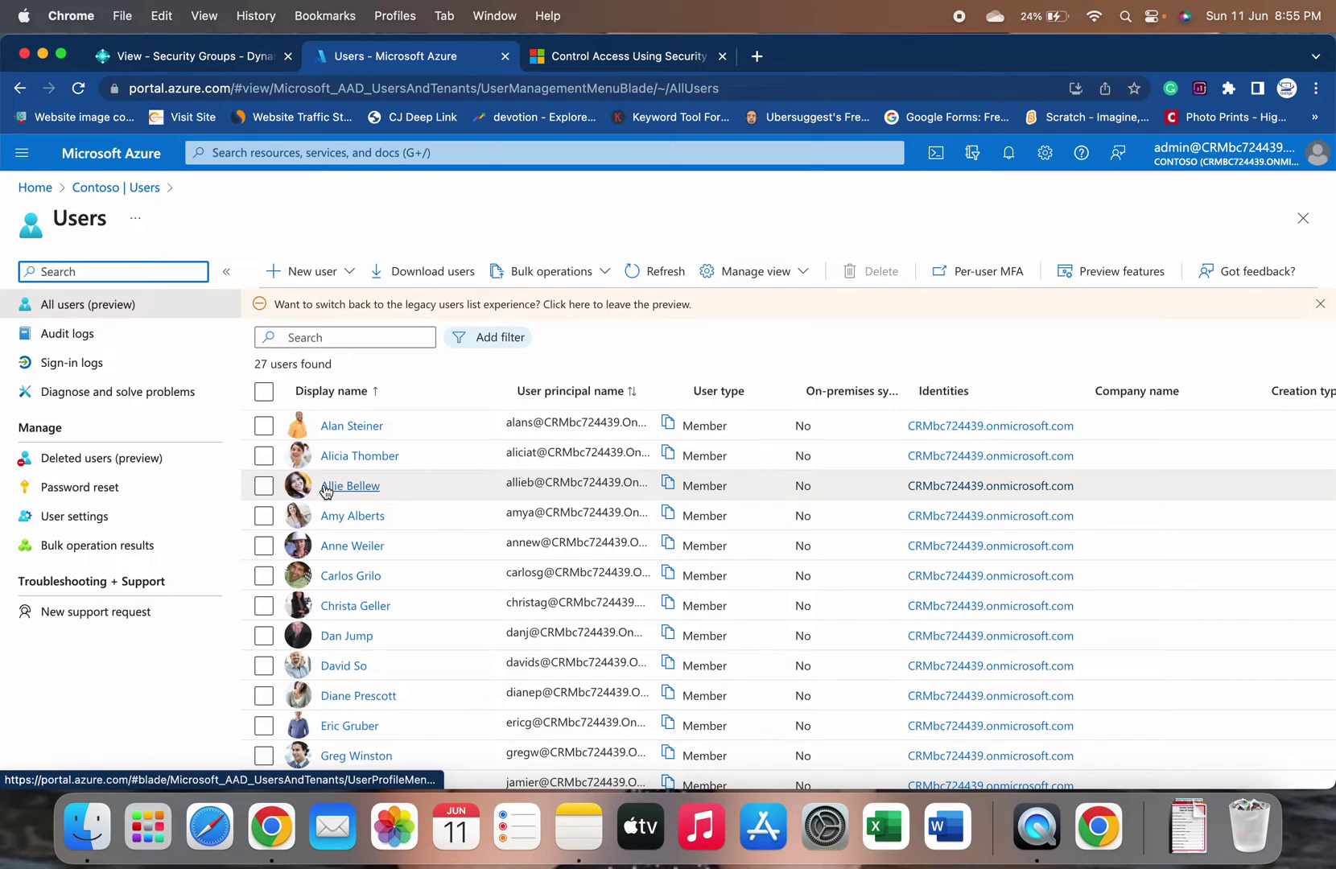
{"action": "left_click", "coordinate": [102, 189]}
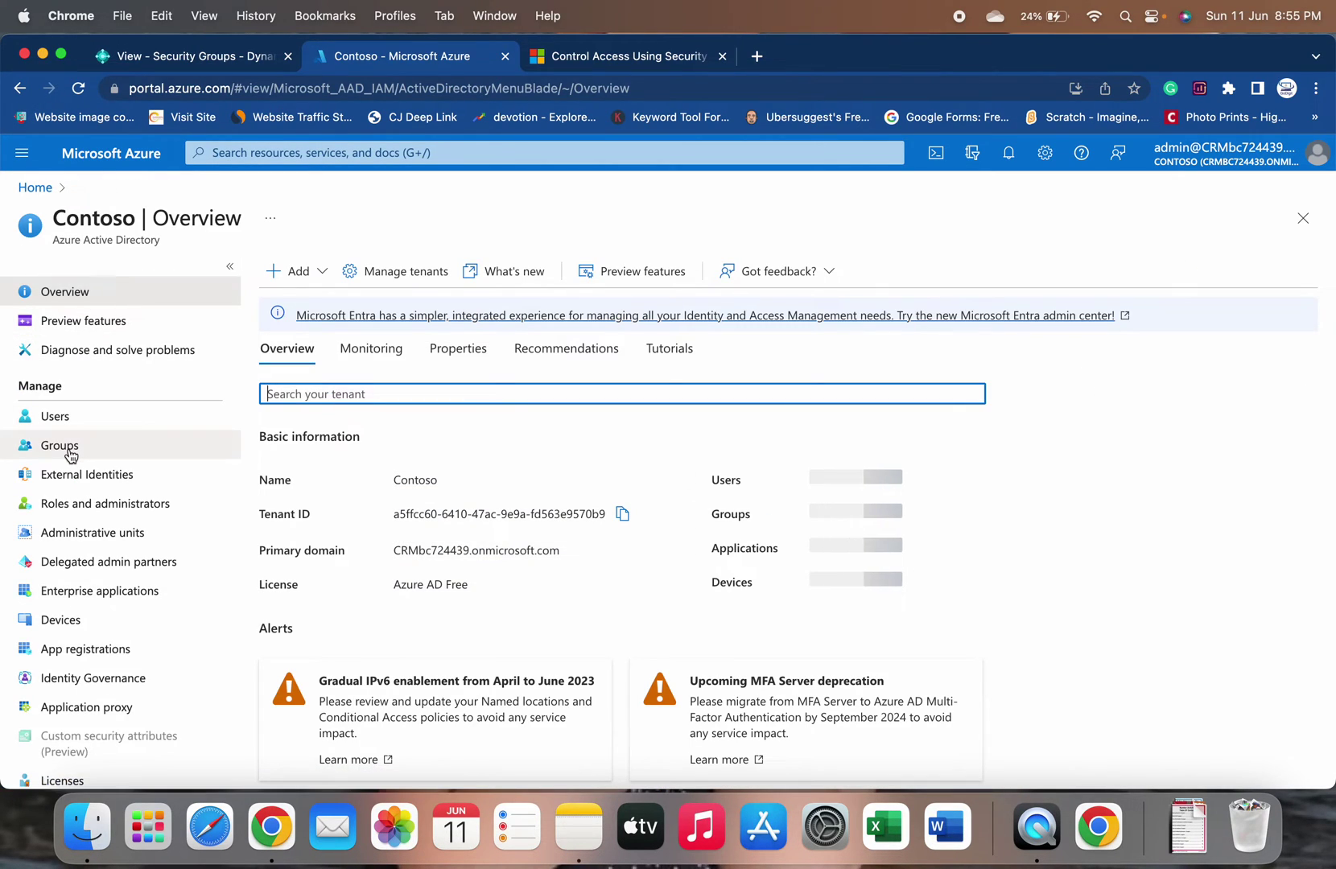
{"action": "left_click", "coordinate": [73, 453]}
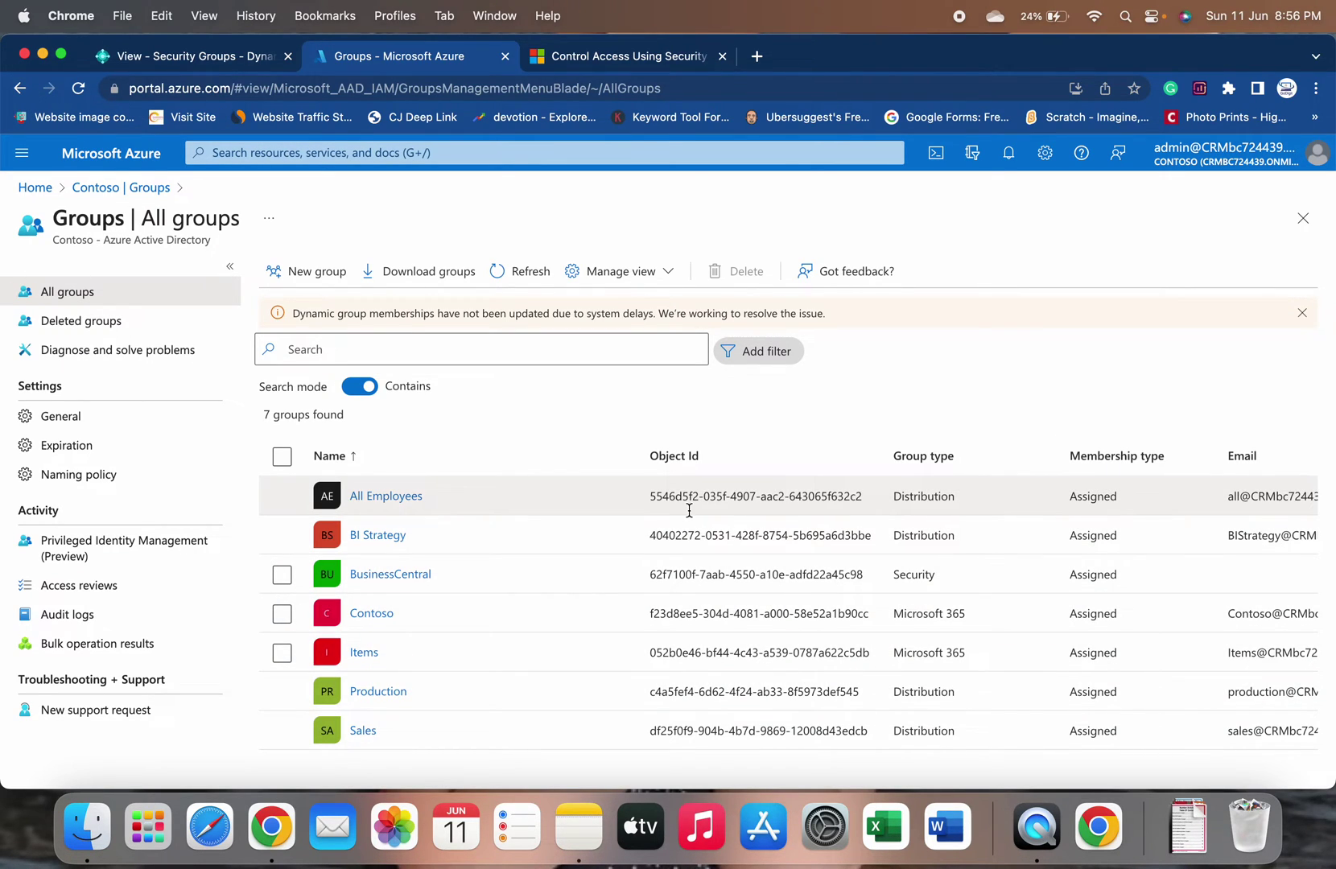
- Return to Business Central and view the available AAD security groups for the new security group again
{"action": "left_click", "coordinate": [235, 63]}
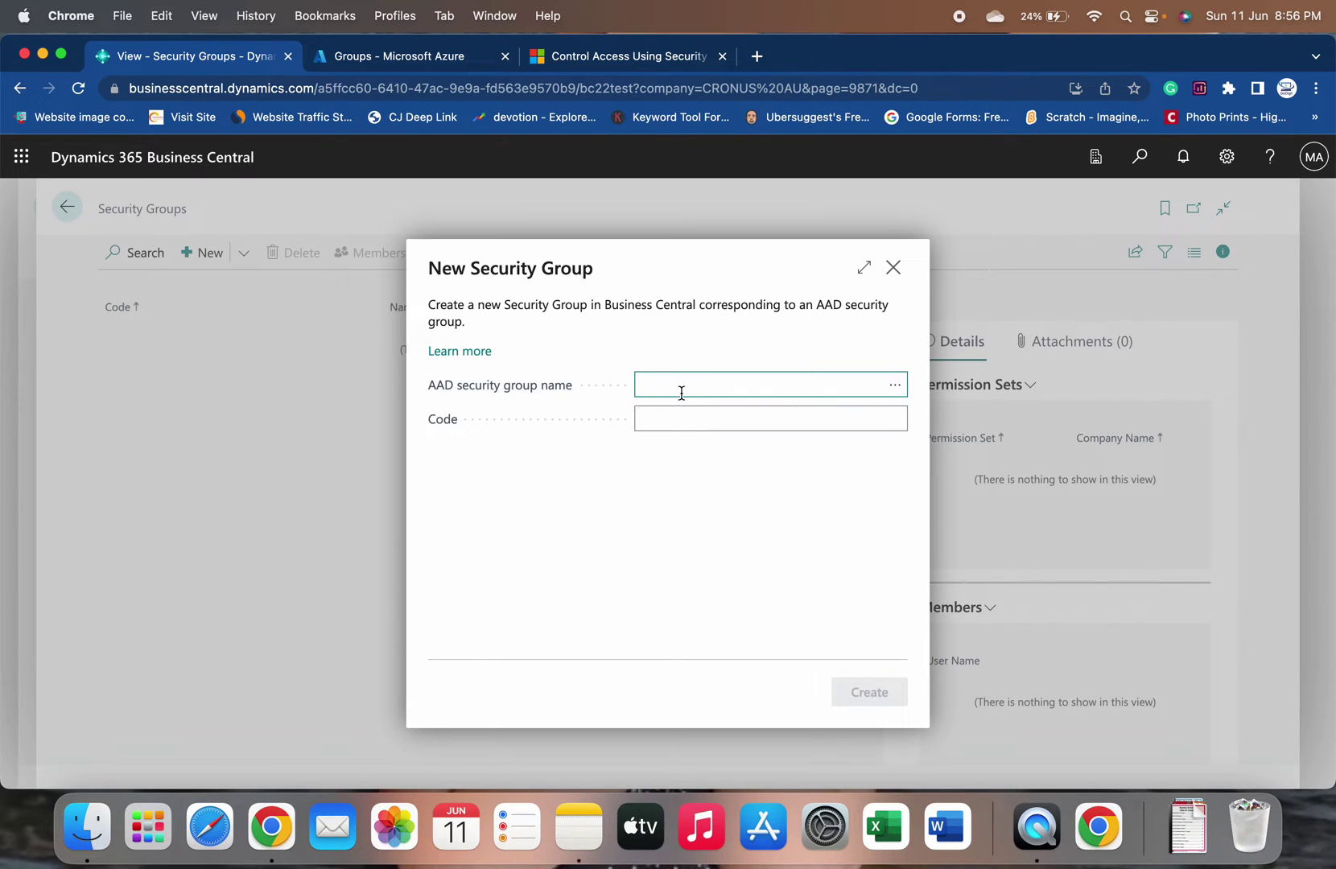
{"action": "mouse_move", "coordinate": [456, 391]}
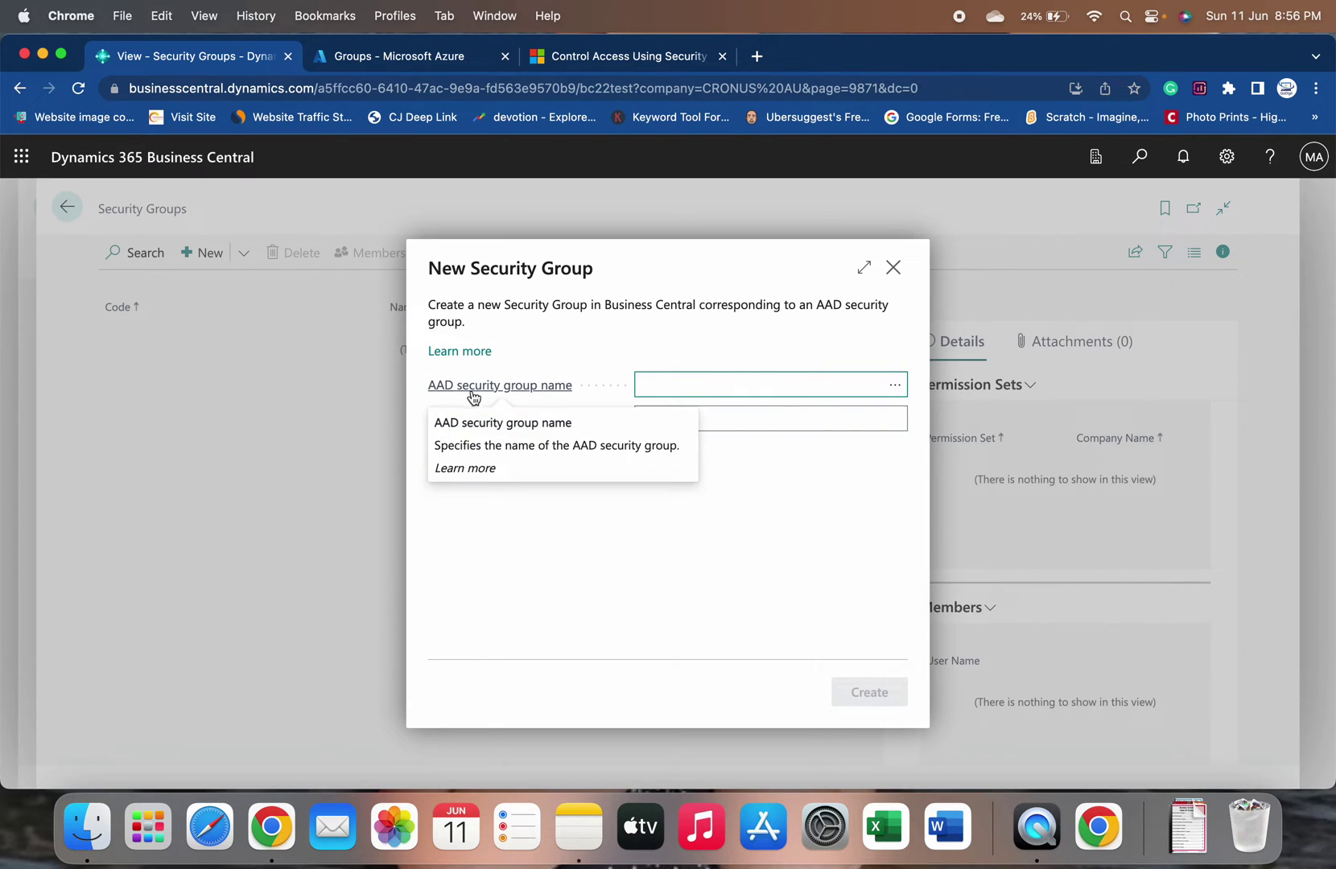
{"action": "left_click", "coordinate": [896, 385]}
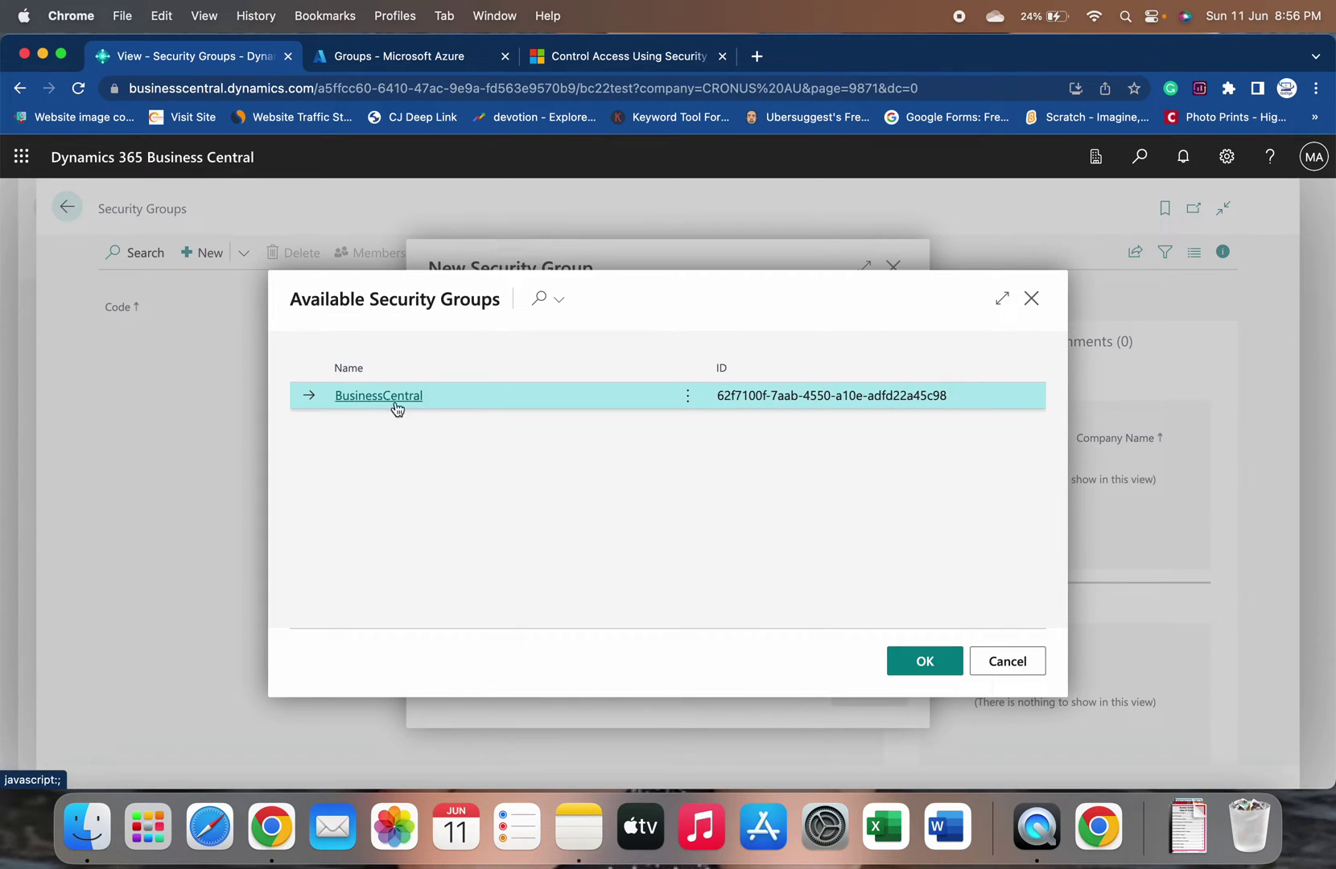
- In the Azure portal, start a new Security group named "Business Central - Sales" with the description "Sales Process Handling"
{"action": "left_click", "coordinate": [342, 54]}
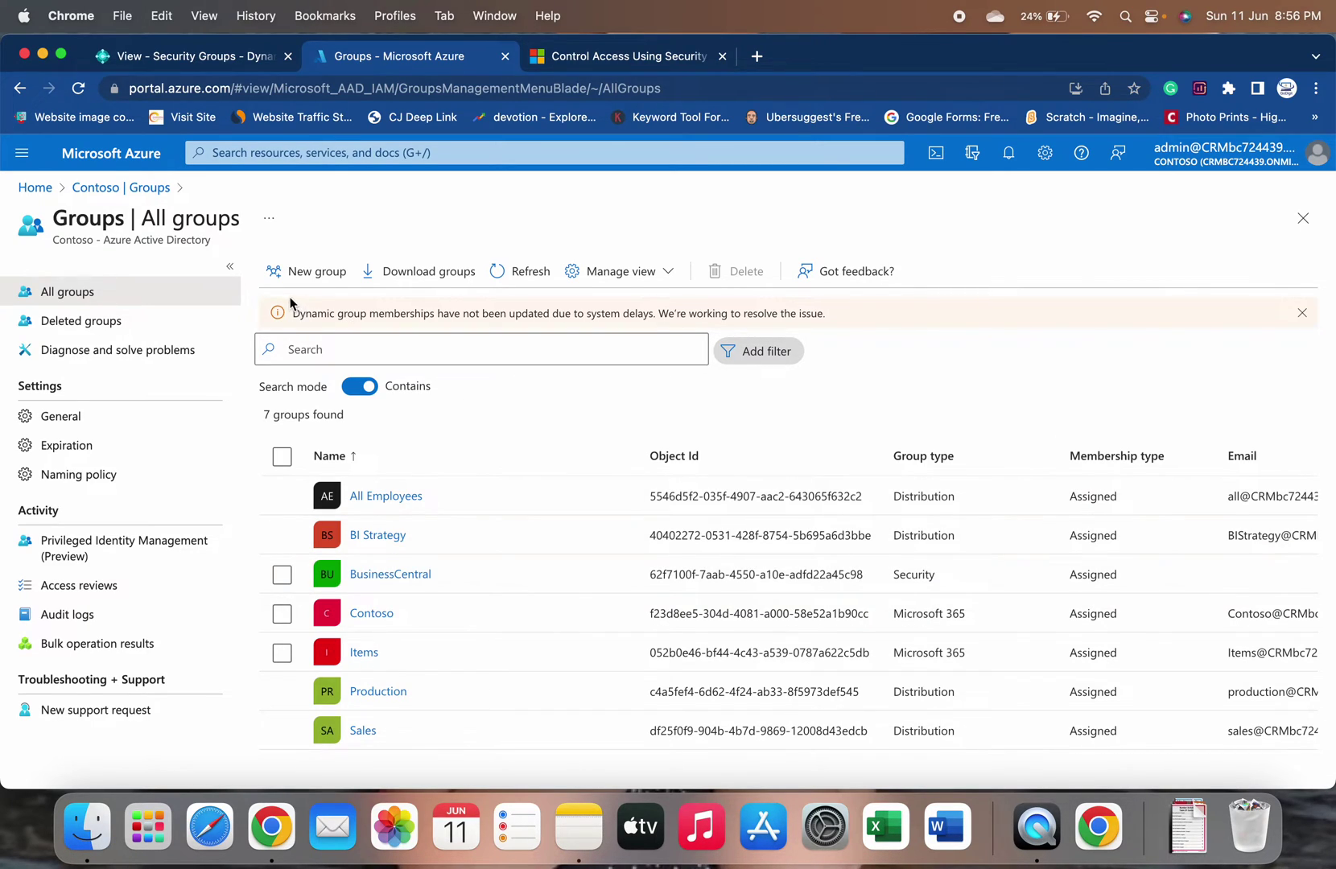
{"action": "left_click", "coordinate": [316, 273]}
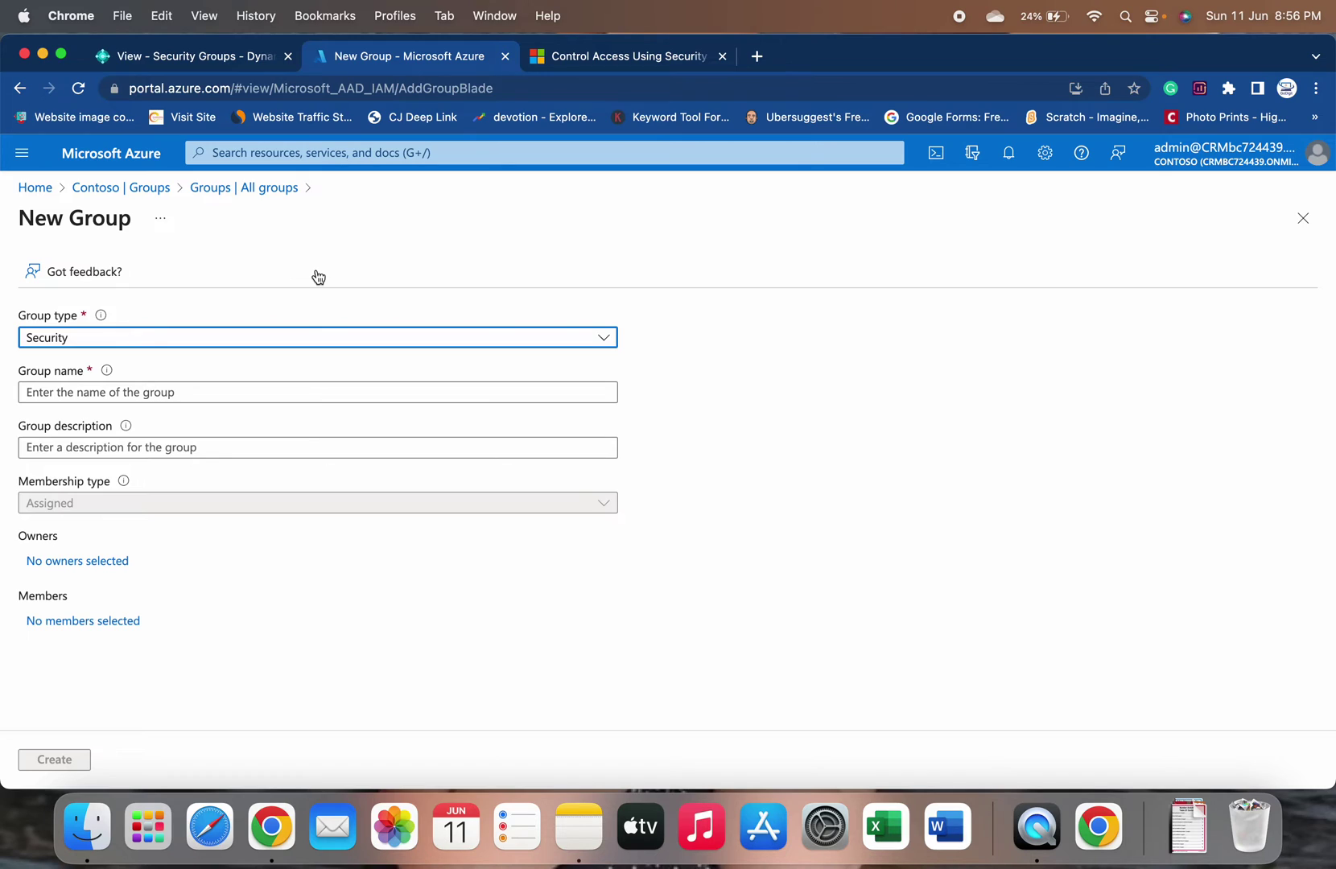
{"action": "left_click", "coordinate": [257, 389]}
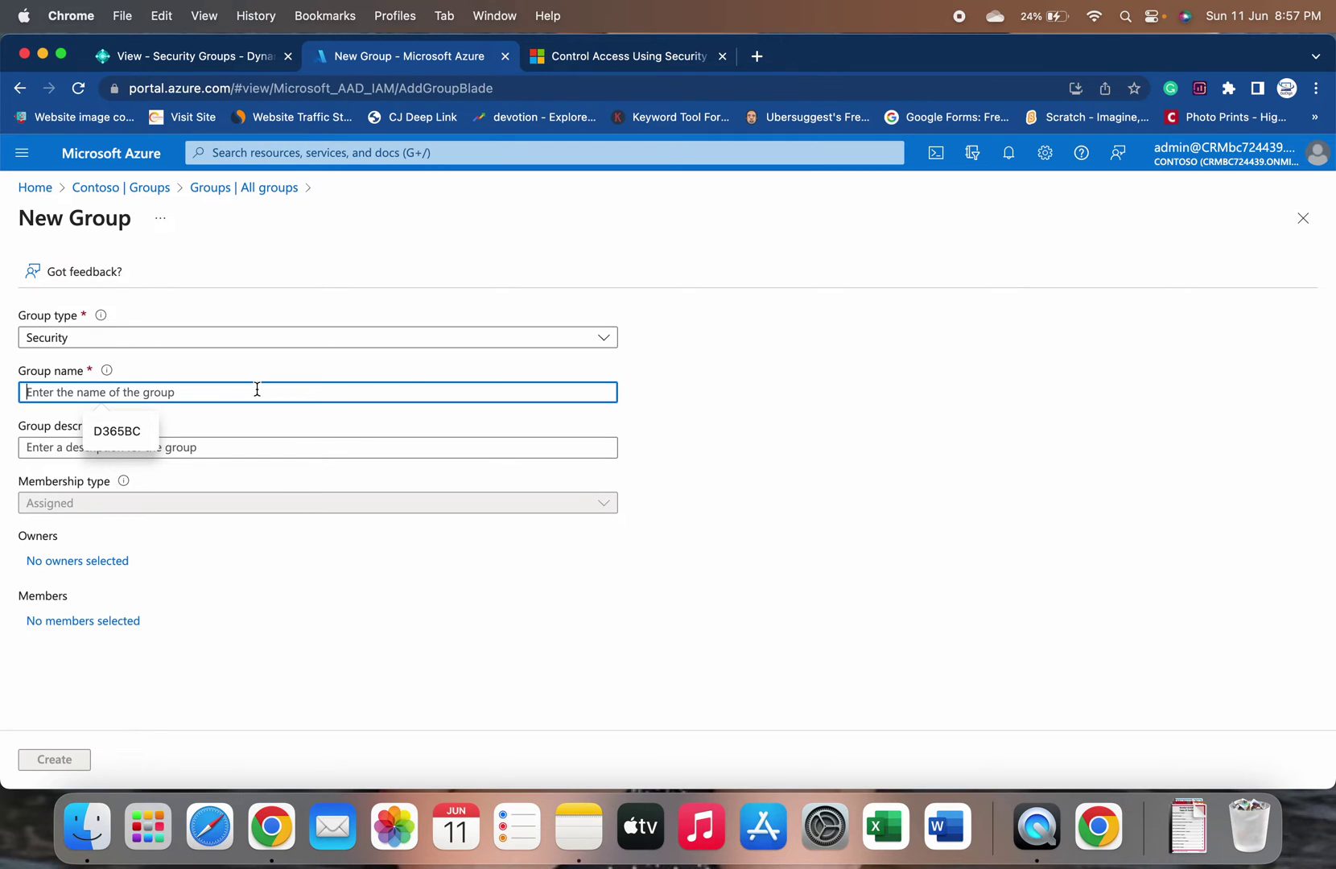
{"action": "type", "text": "Busine"}
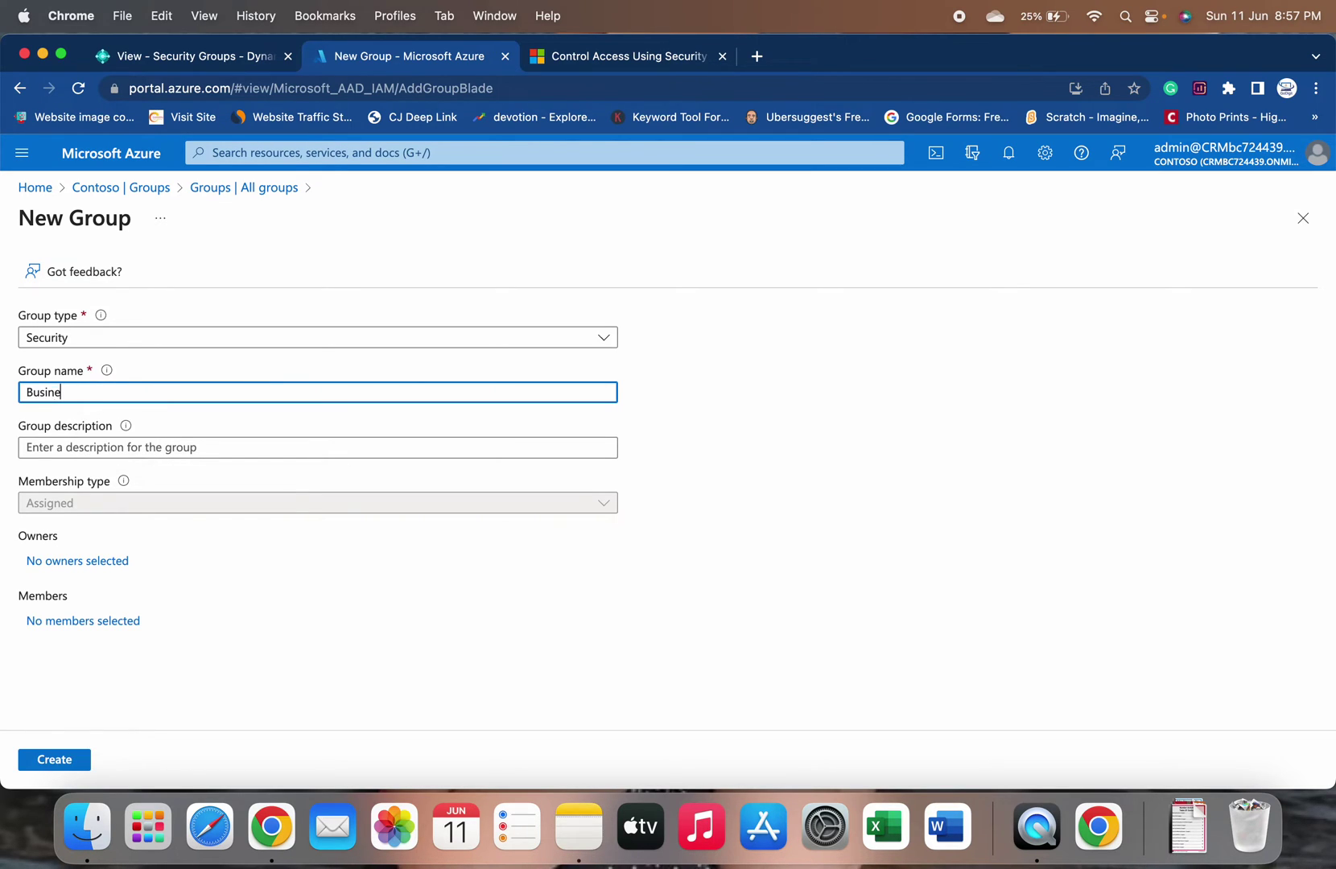
{"action": "type", "text": "ss Central - Sales"}
{"action": "left_click", "coordinate": [128, 447]}
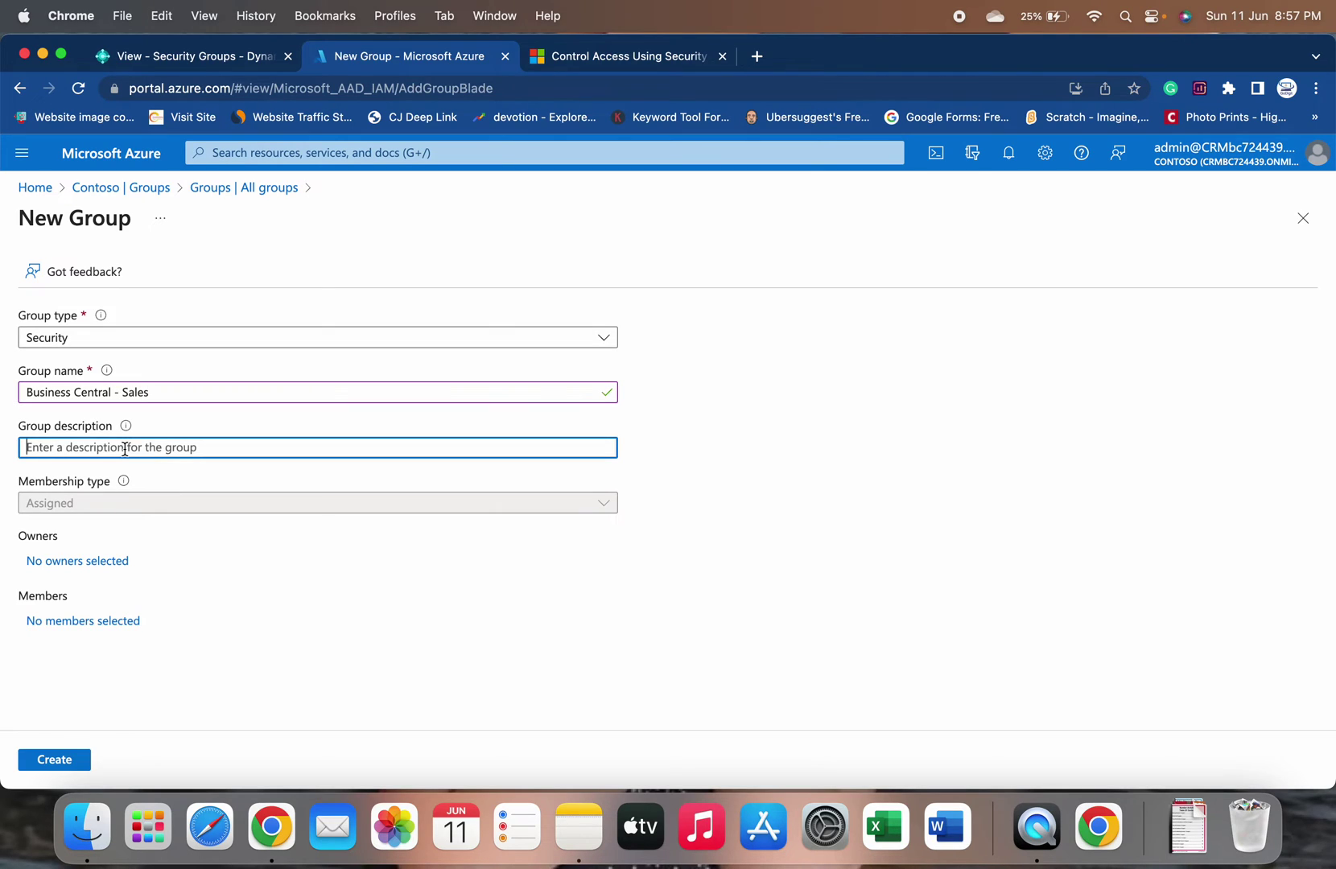
{"action": "type", "text": "Sales "}
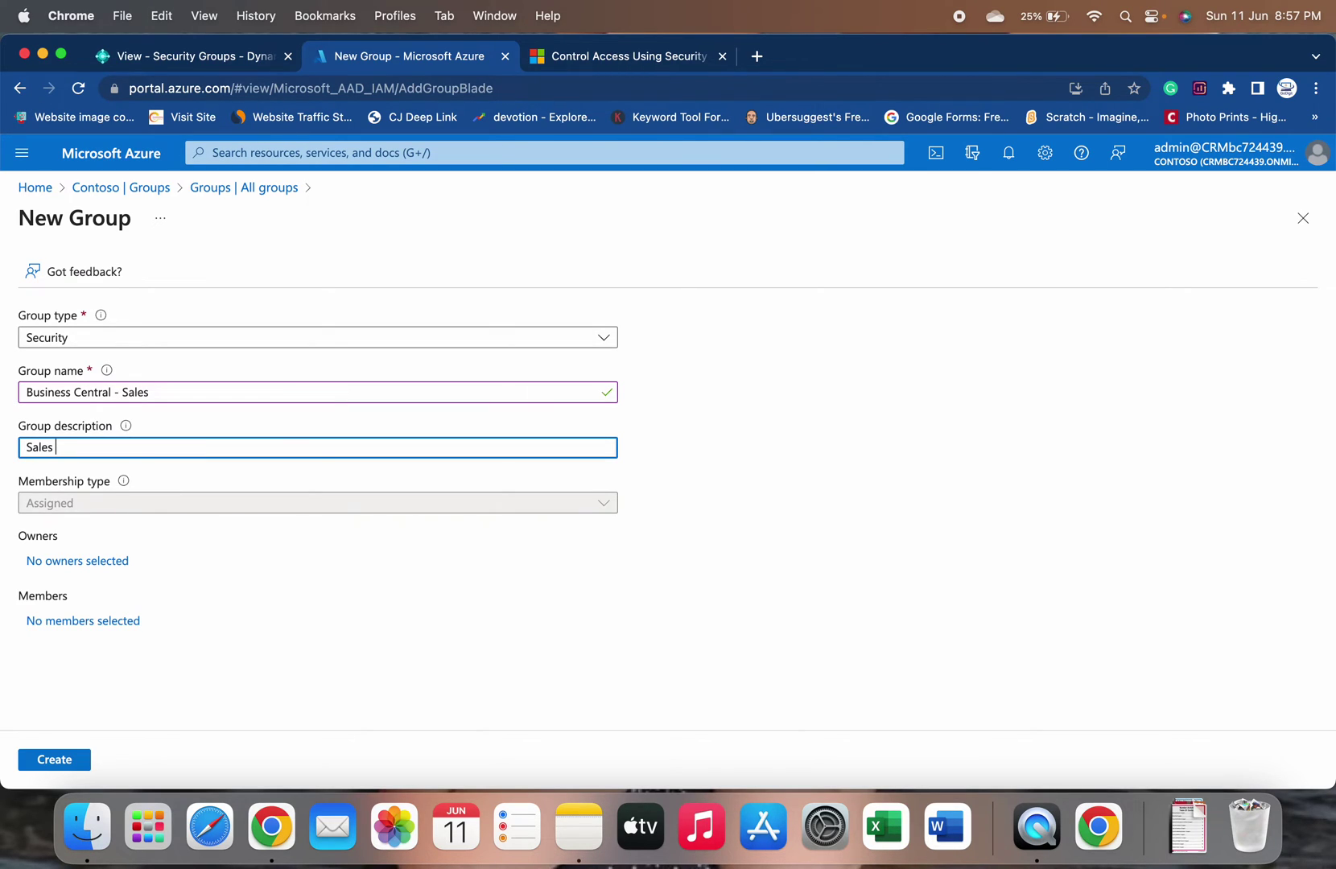
{"action": "type", "text": "Process Handling"}
- Search for "mod" among the possible owners and assign MOD Administrator as the new group's owner
{"action": "left_click", "coordinate": [98, 569]}
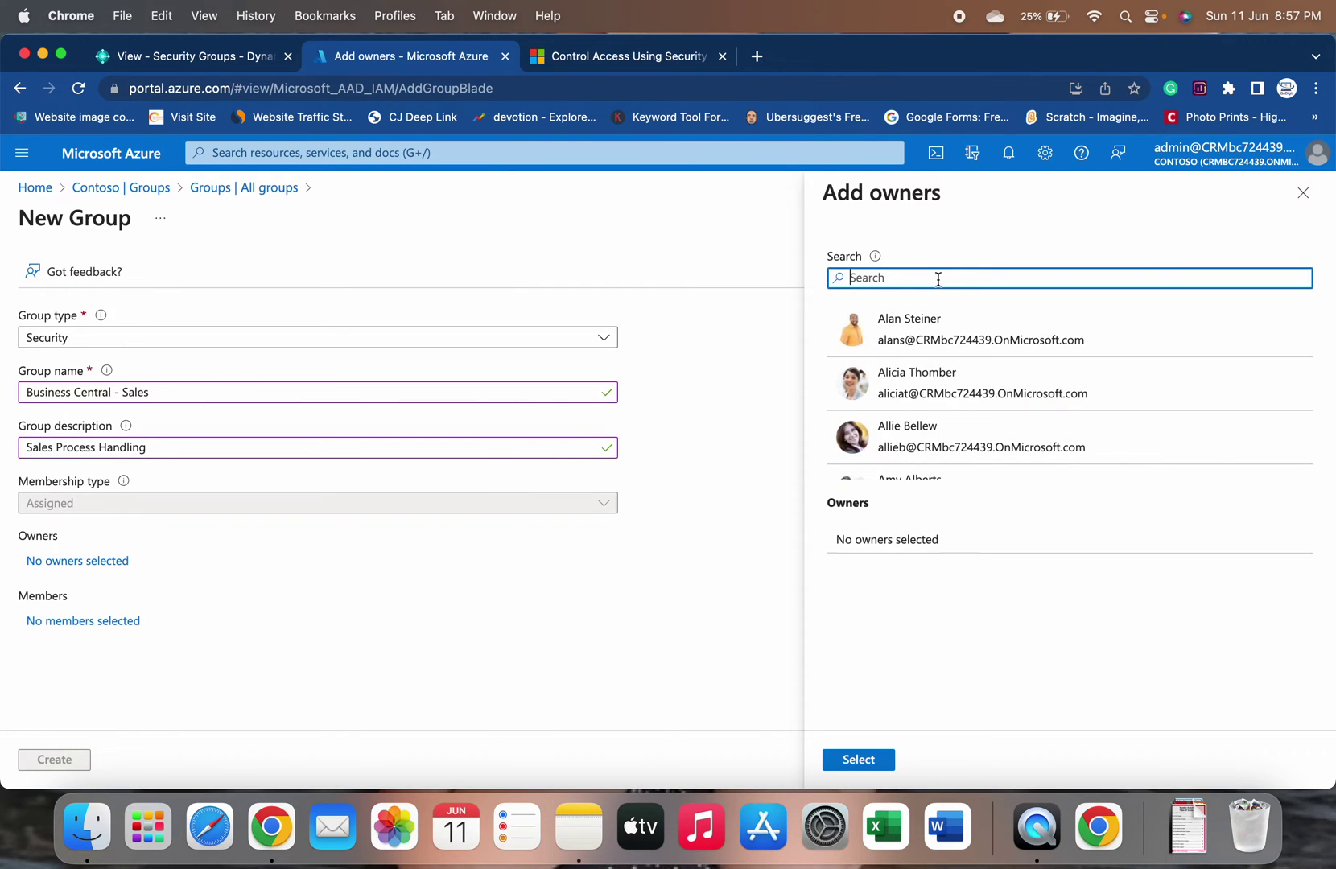
{"action": "type", "text": "mod"}
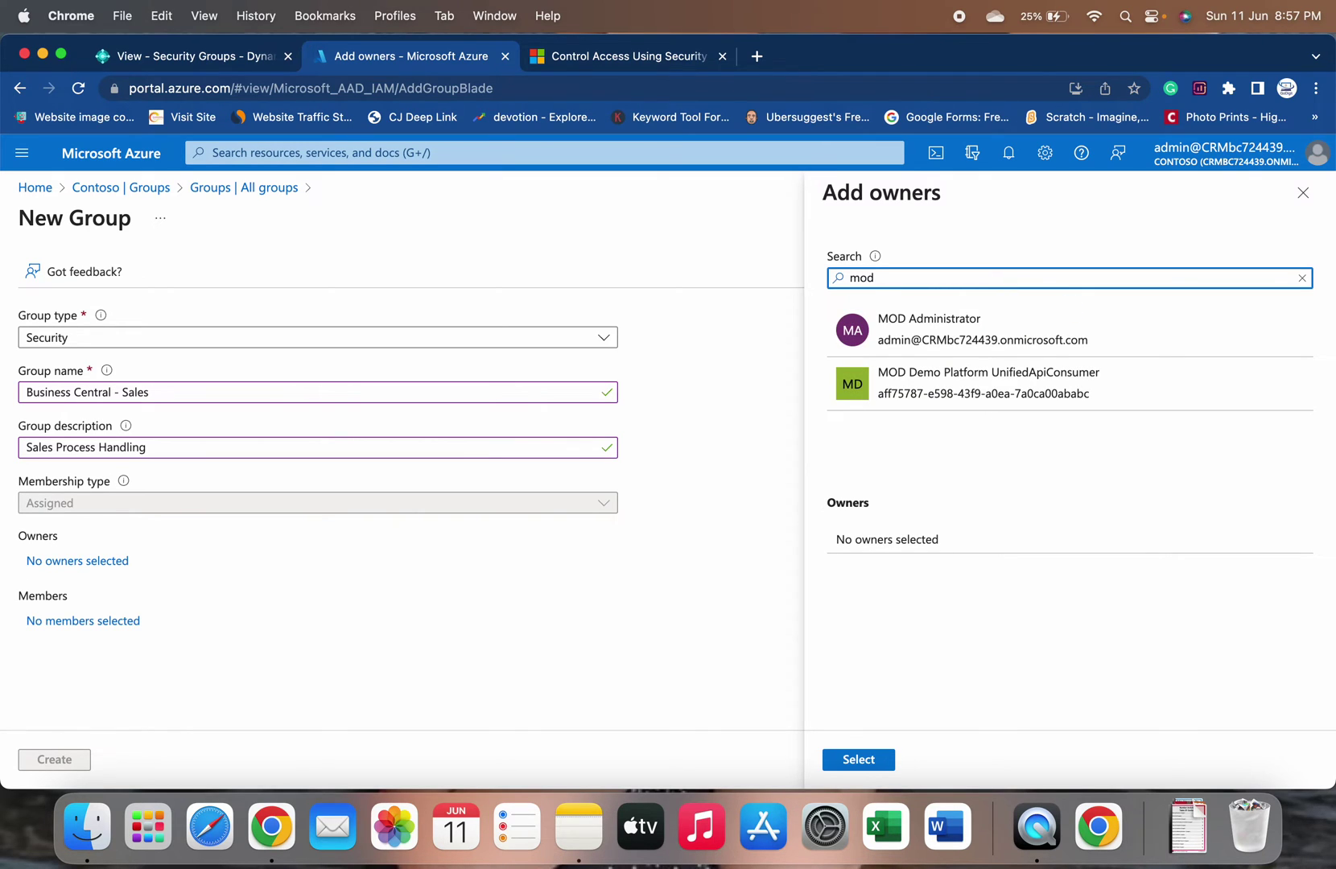
{"action": "left_click", "coordinate": [927, 336]}
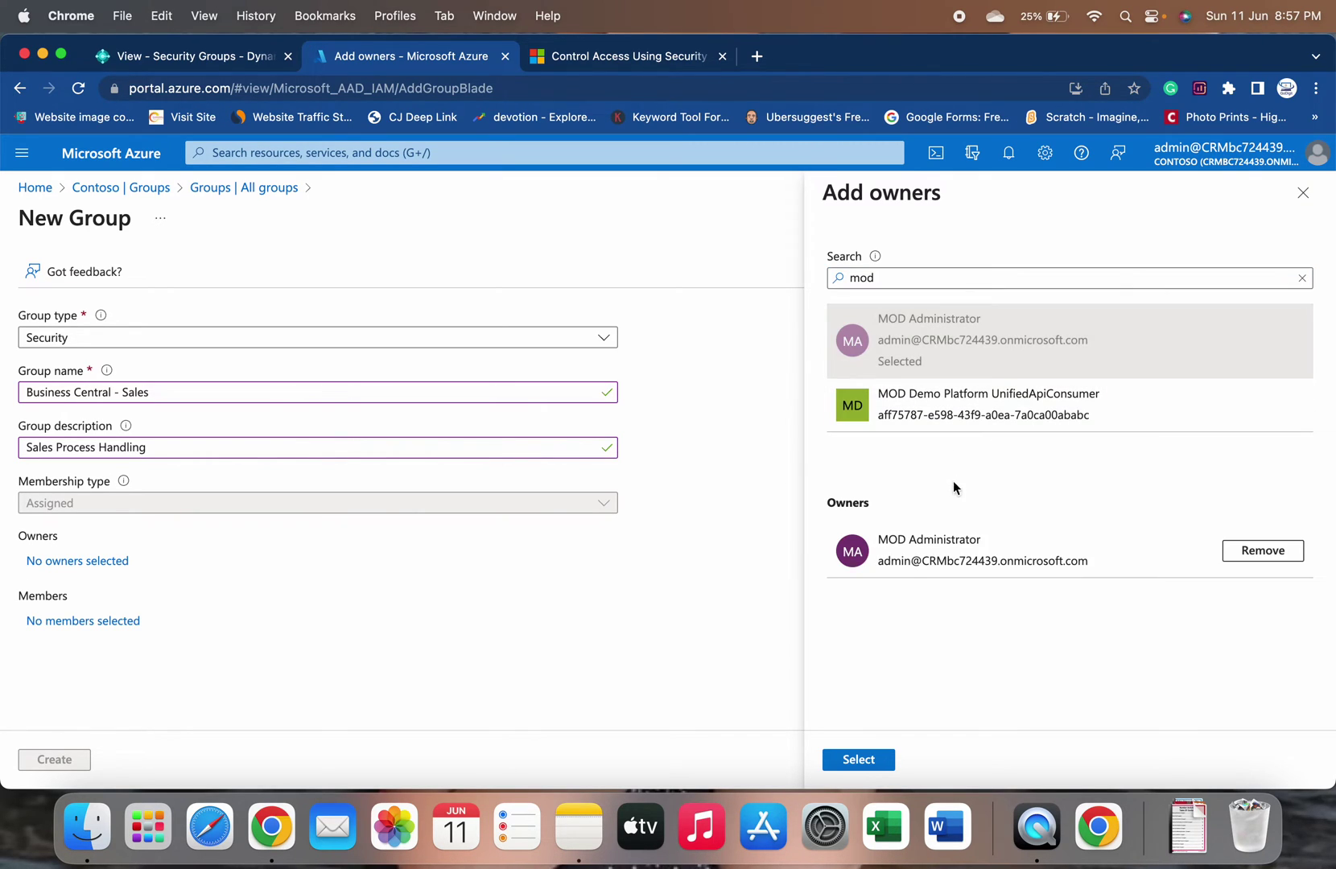
{"action": "left_click", "coordinate": [858, 761]}
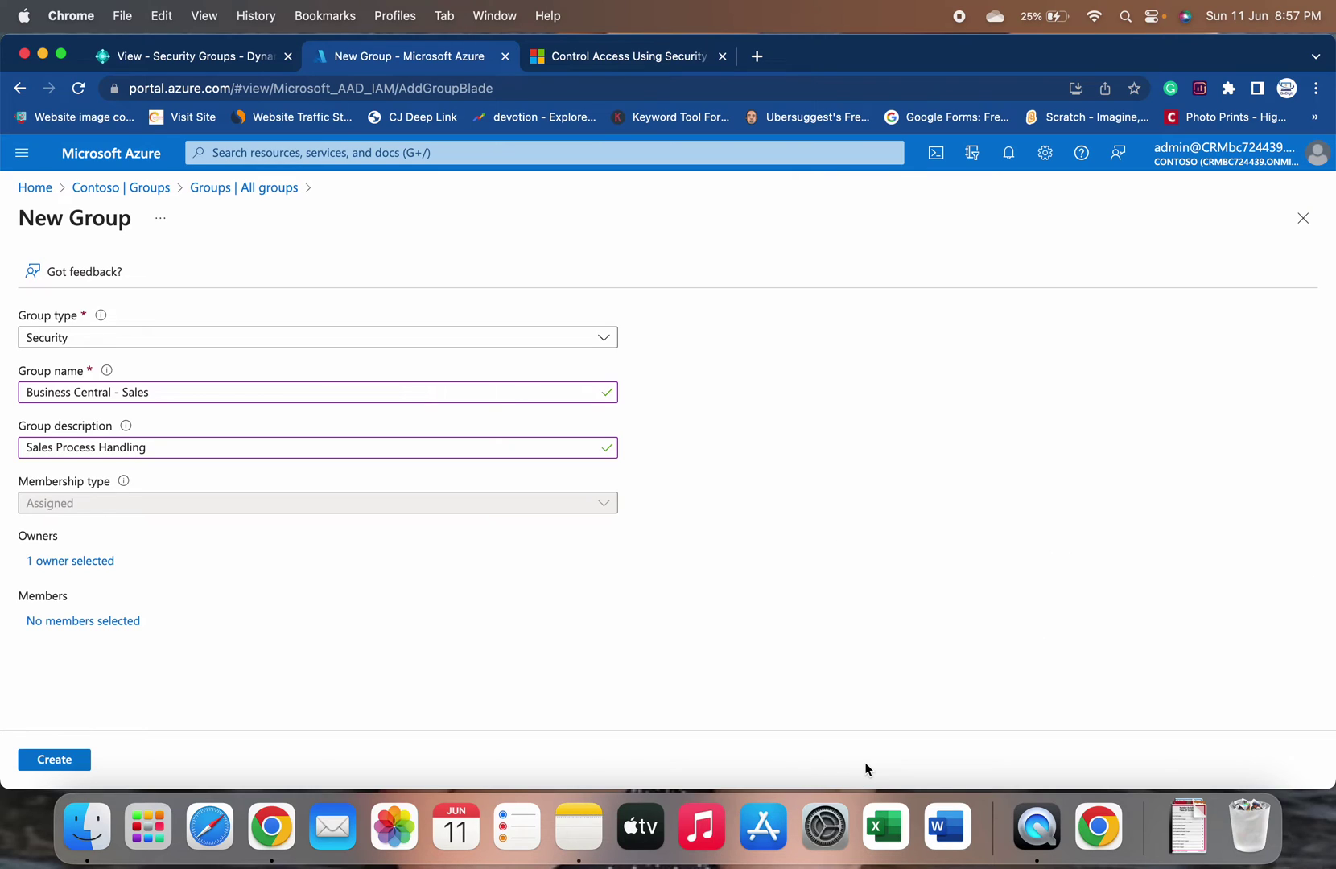
- Search for "mod" among the possible members and add MOD Administrator plus the first user in the unfiltered list as group members
{"action": "left_click", "coordinate": [100, 622]}
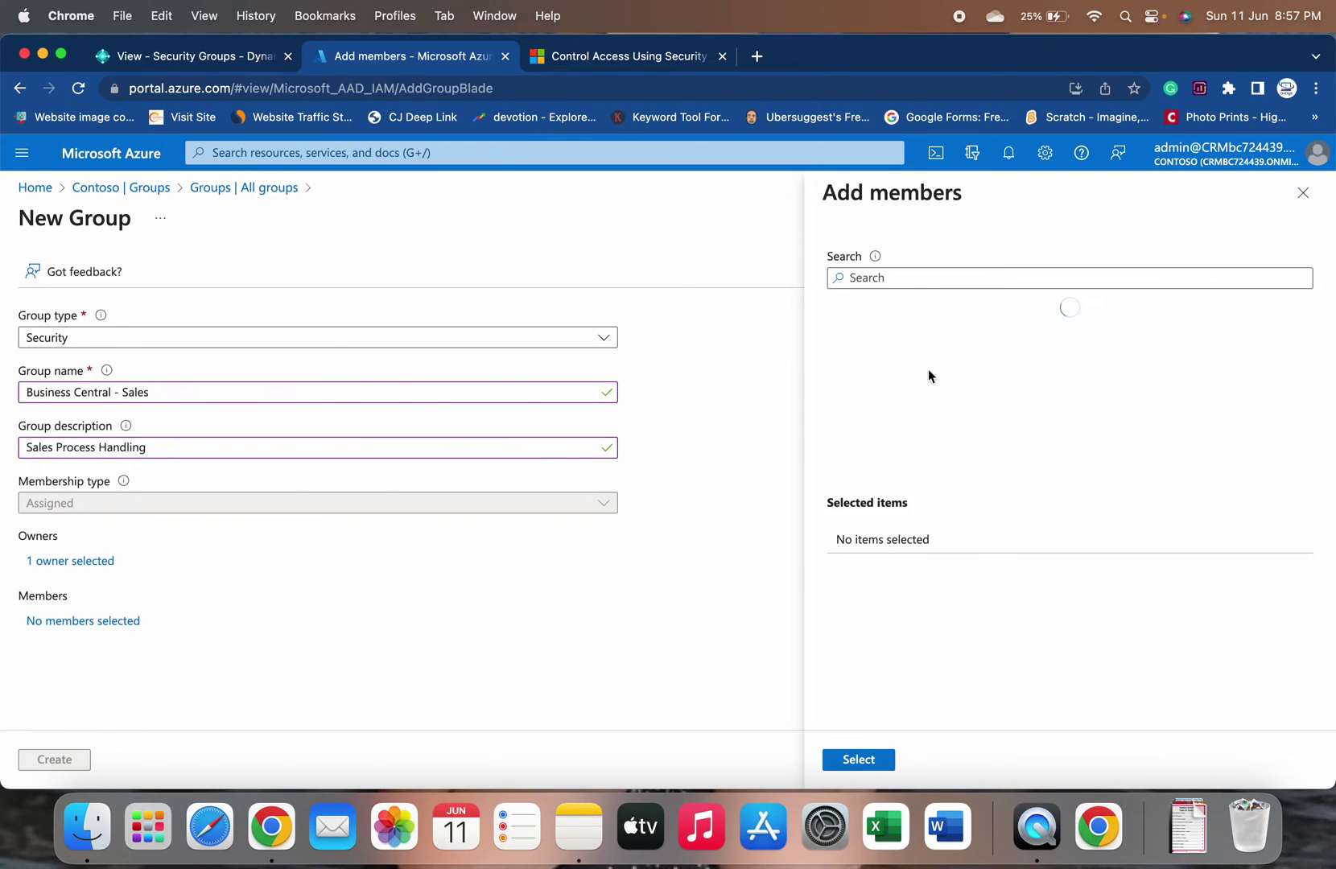
{"action": "type", "text": "mod"}
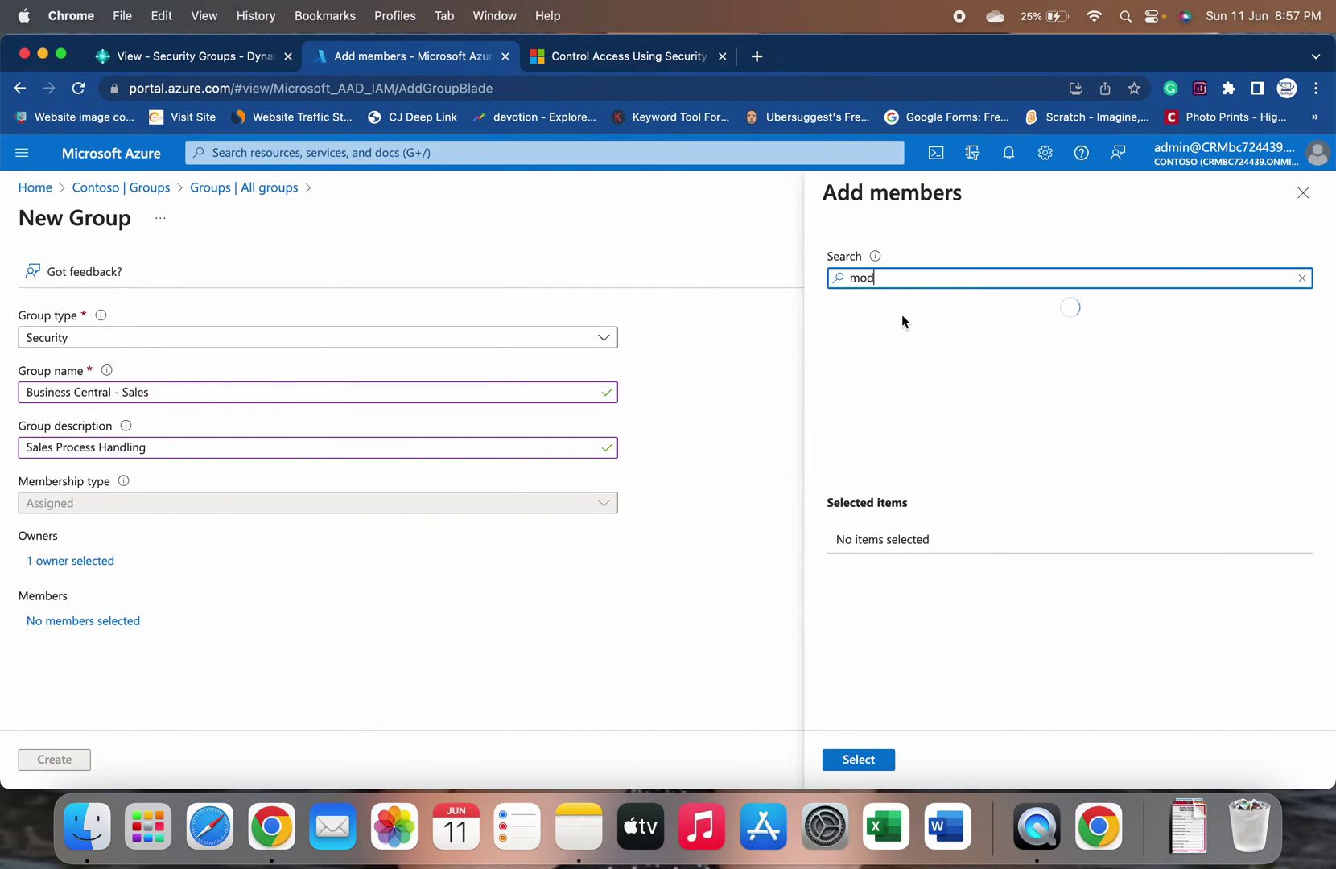
{"action": "left_click", "coordinate": [911, 320]}
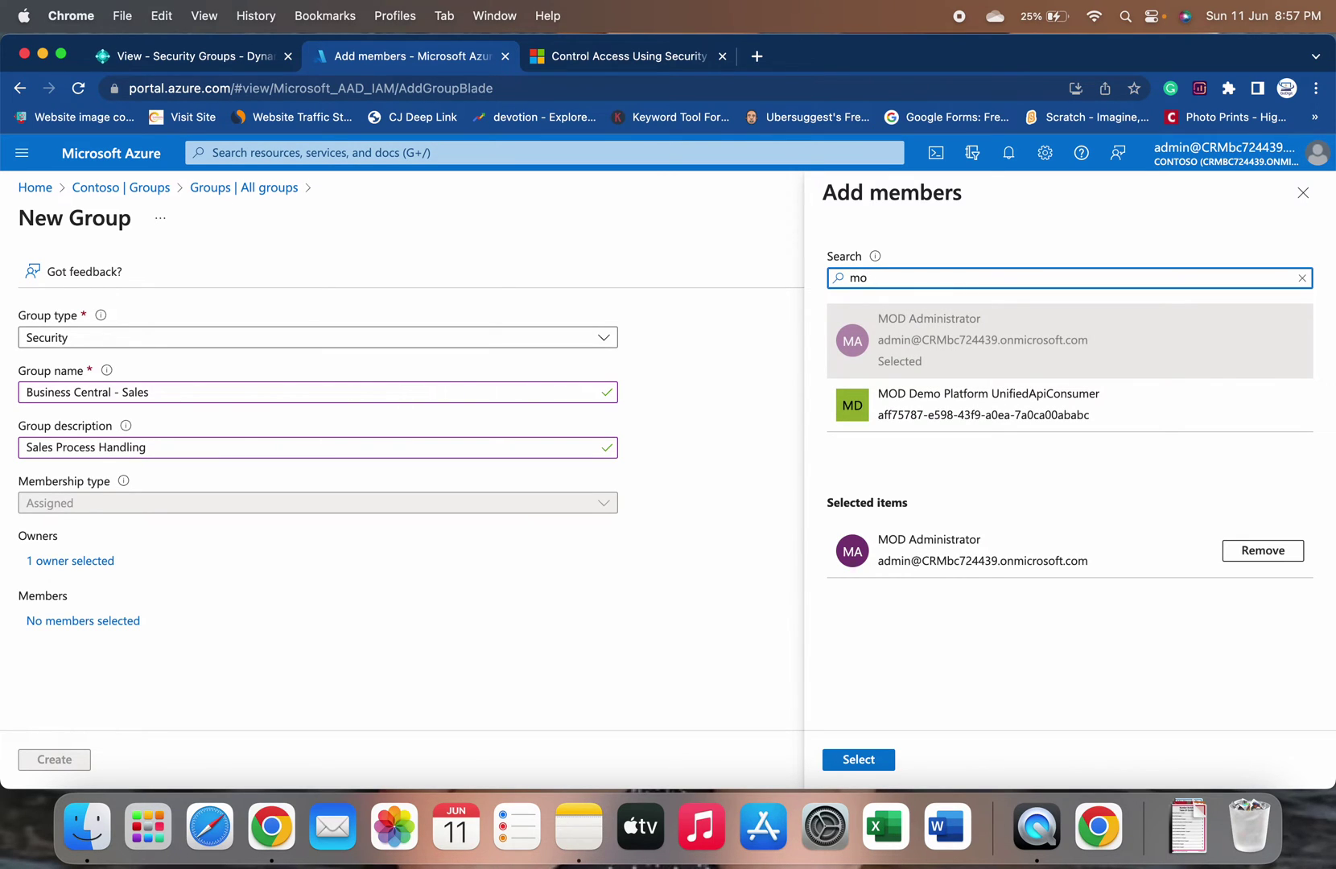
{"action": "key", "text": "BackSpace"}
{"action": "key", "text": "BackSpace"}
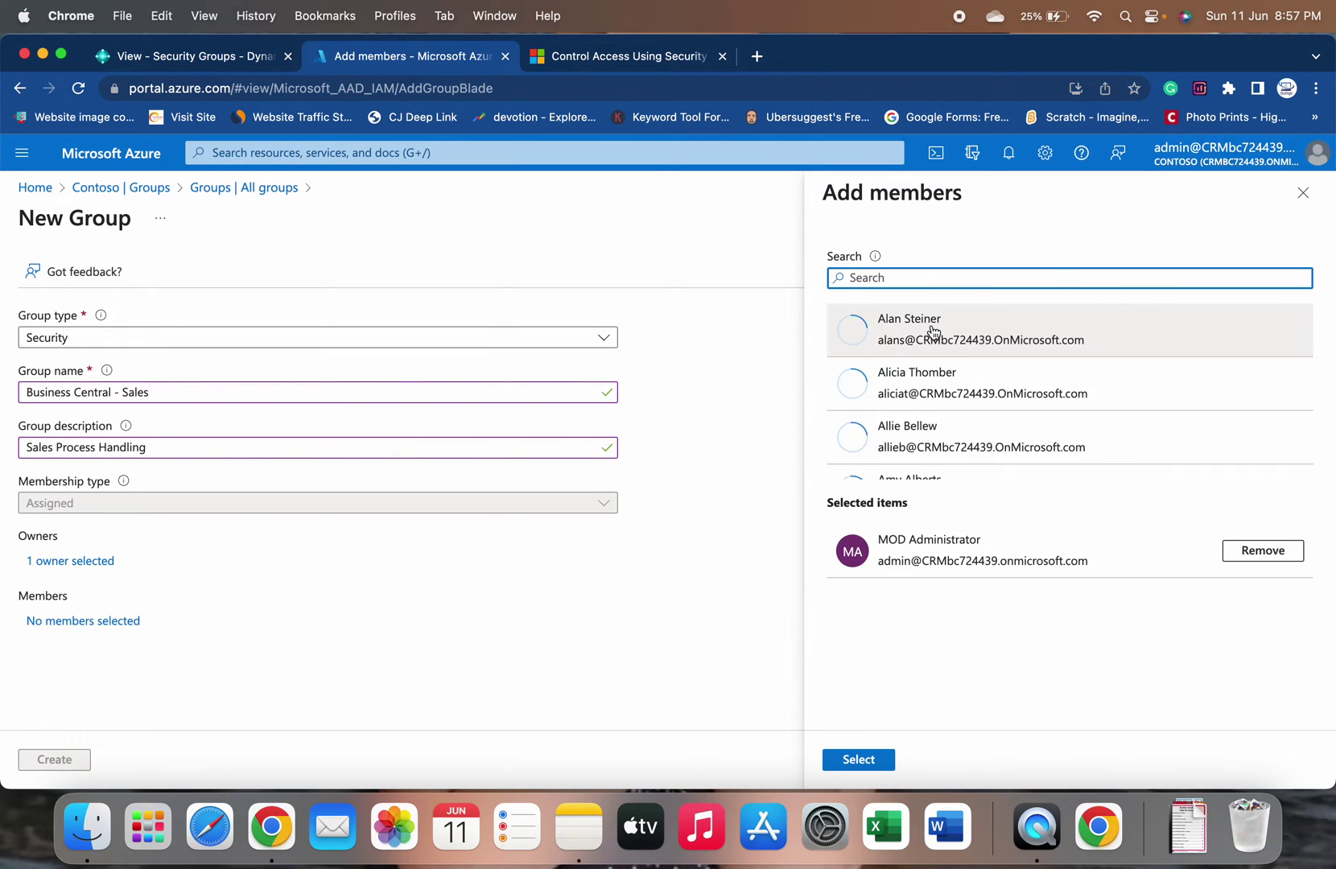
{"action": "left_click", "coordinate": [933, 336]}
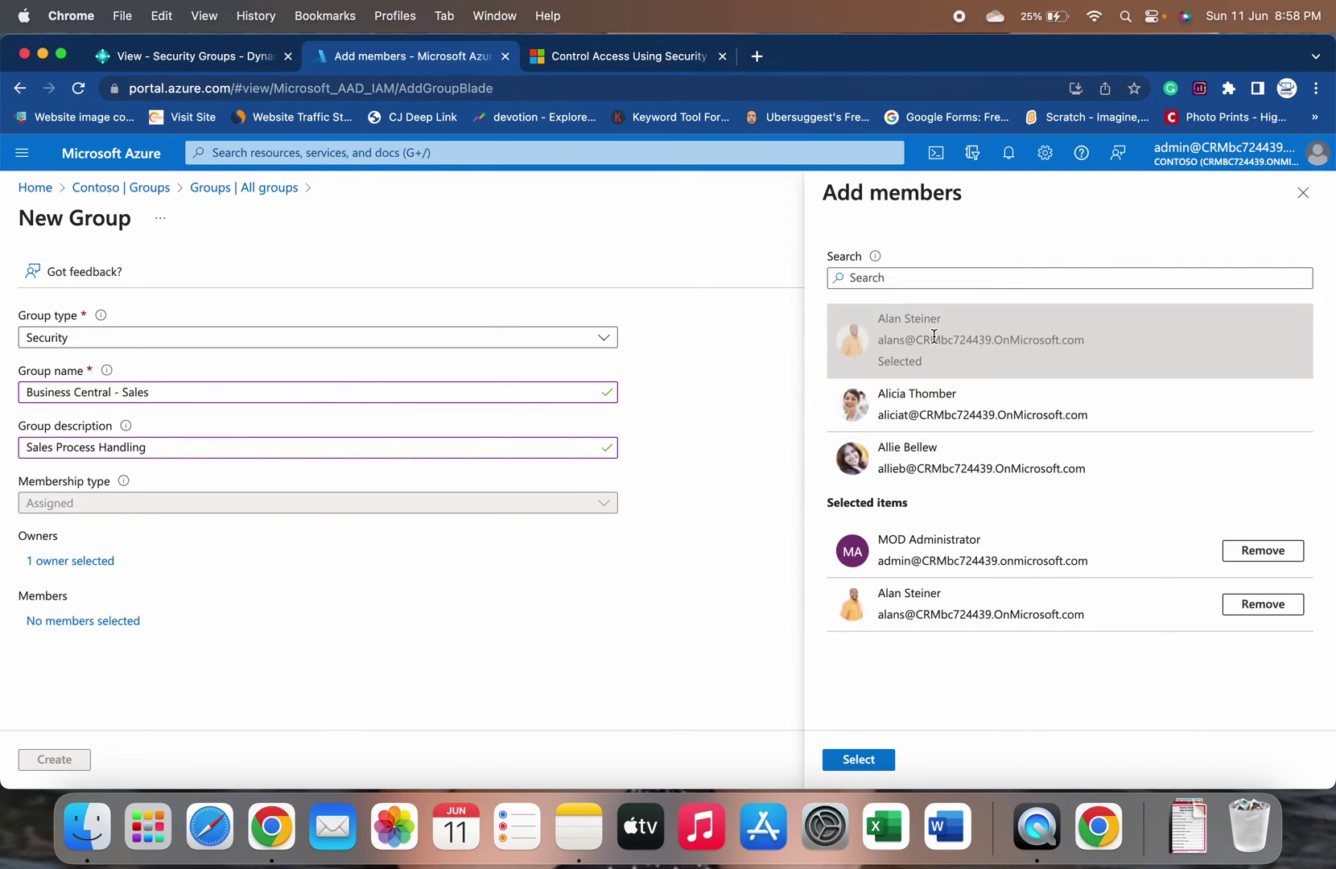
{"action": "left_click", "coordinate": [851, 758]}
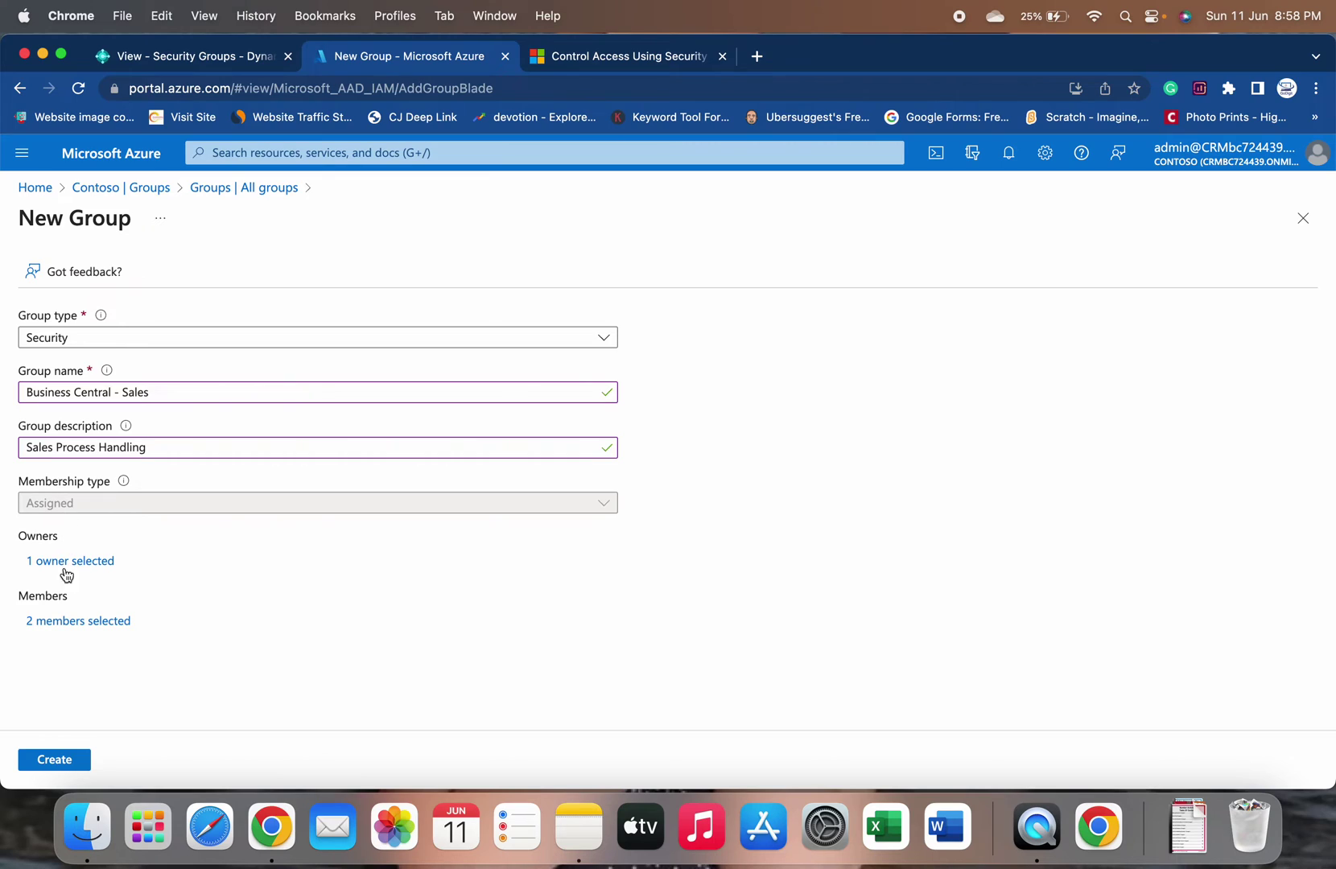
- Create the "Business Central - Sales" group and refresh the list of all groups
{"action": "left_click", "coordinate": [57, 760]}
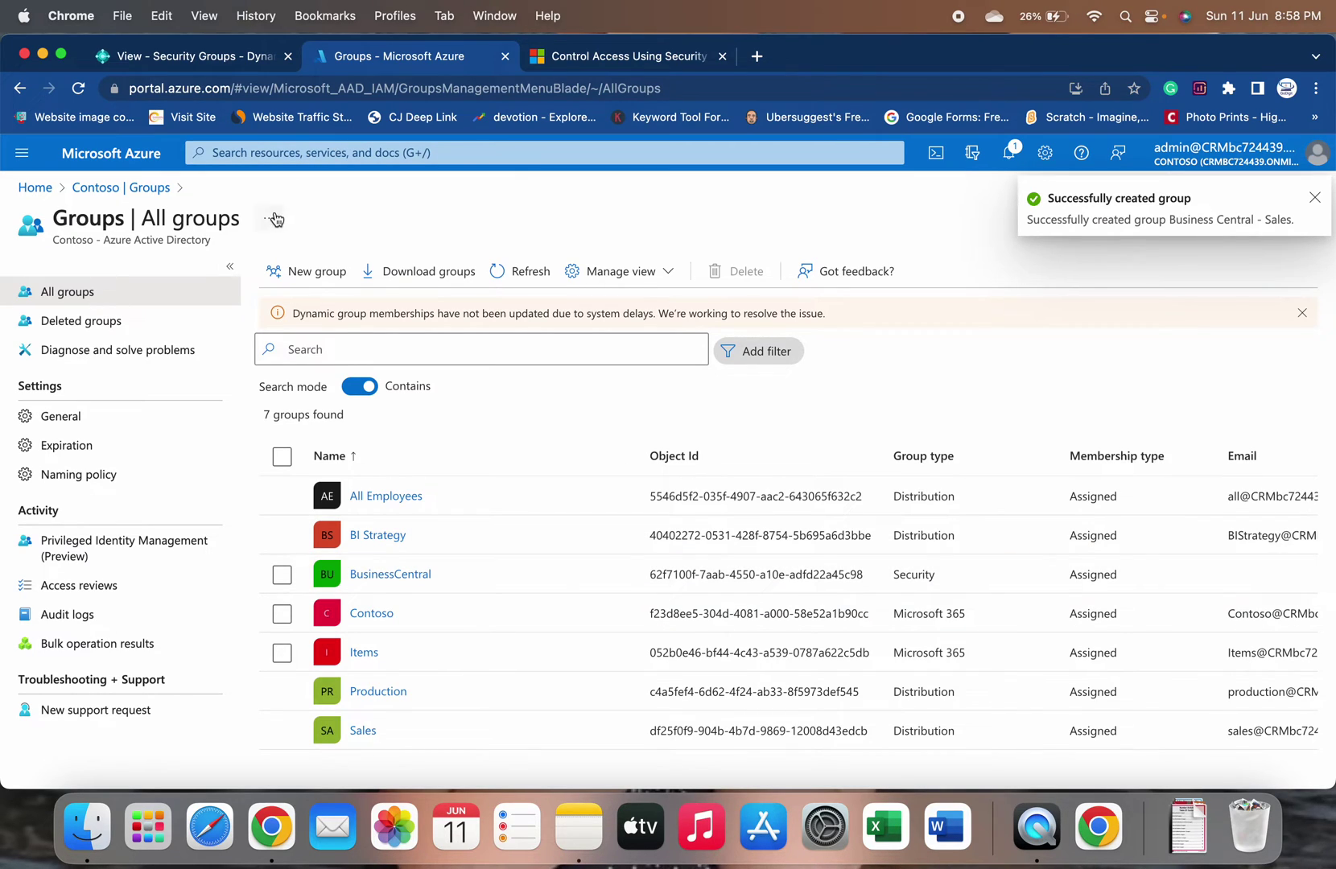
{"action": "left_click", "coordinate": [535, 274]}
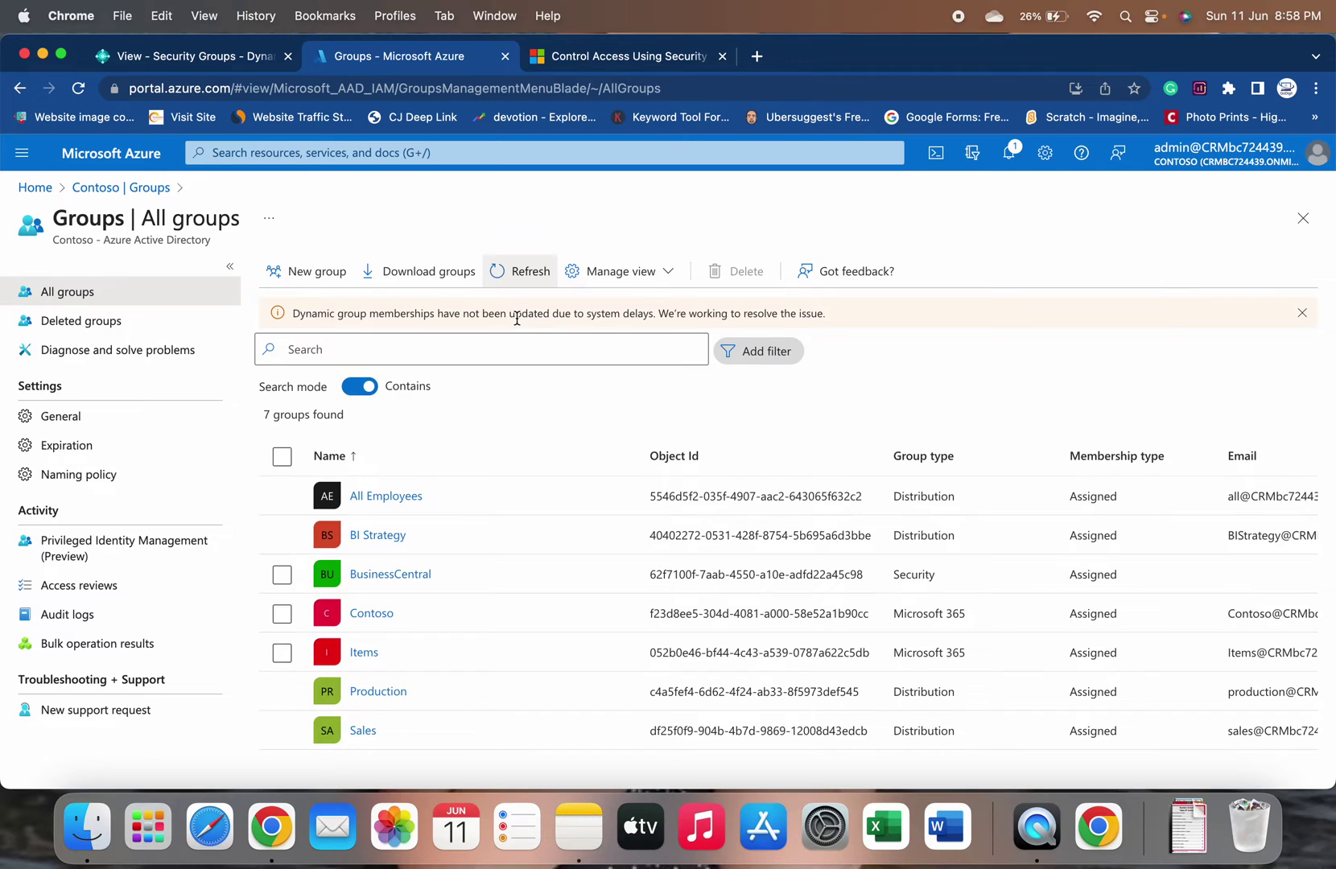
{"action": "left_click", "coordinate": [527, 272]}
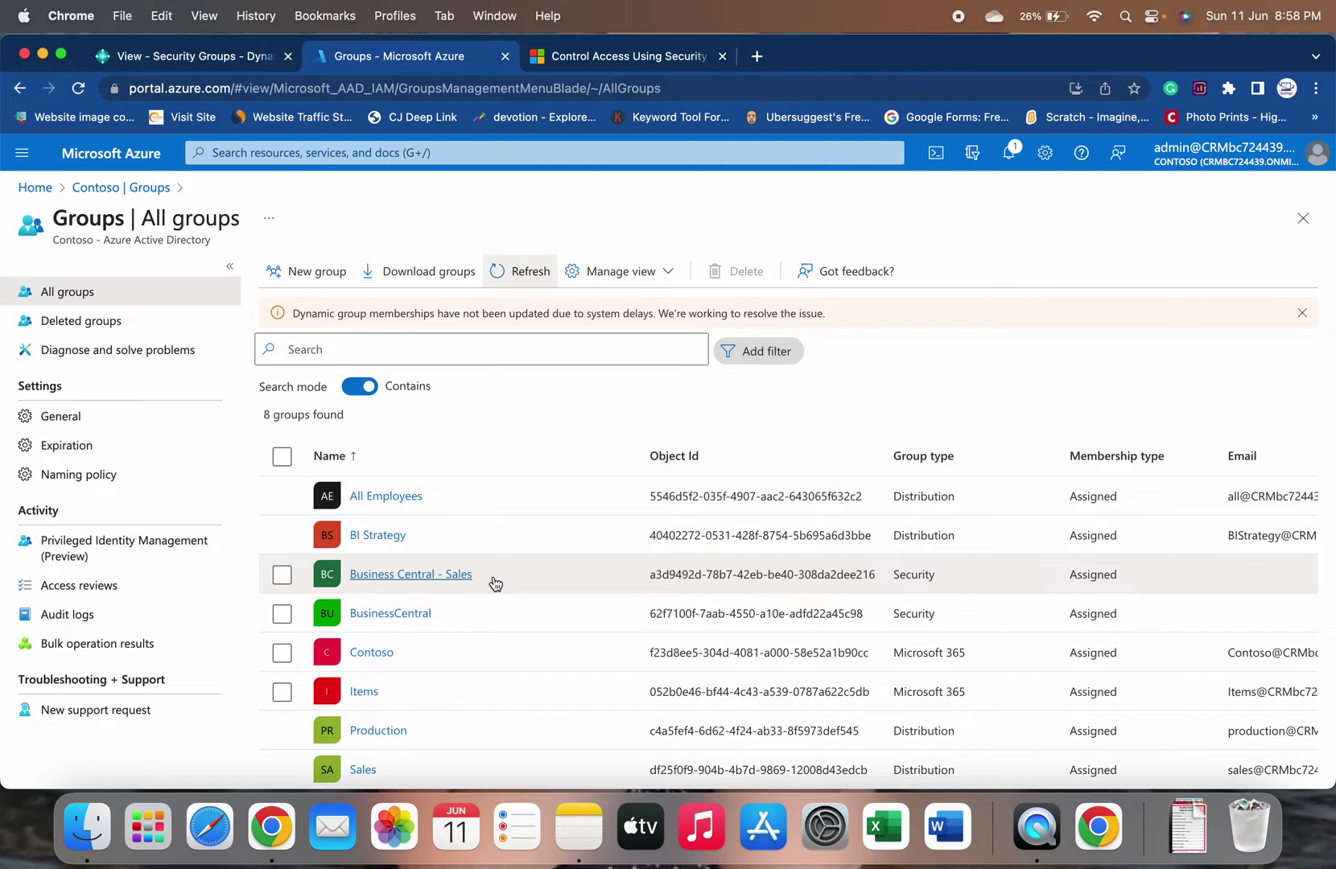
- Switch to Business Central, reload the available AAD security groups, and create a security group from "Business Central - Sales" with its suggested code
{"action": "left_click", "coordinate": [154, 58]}
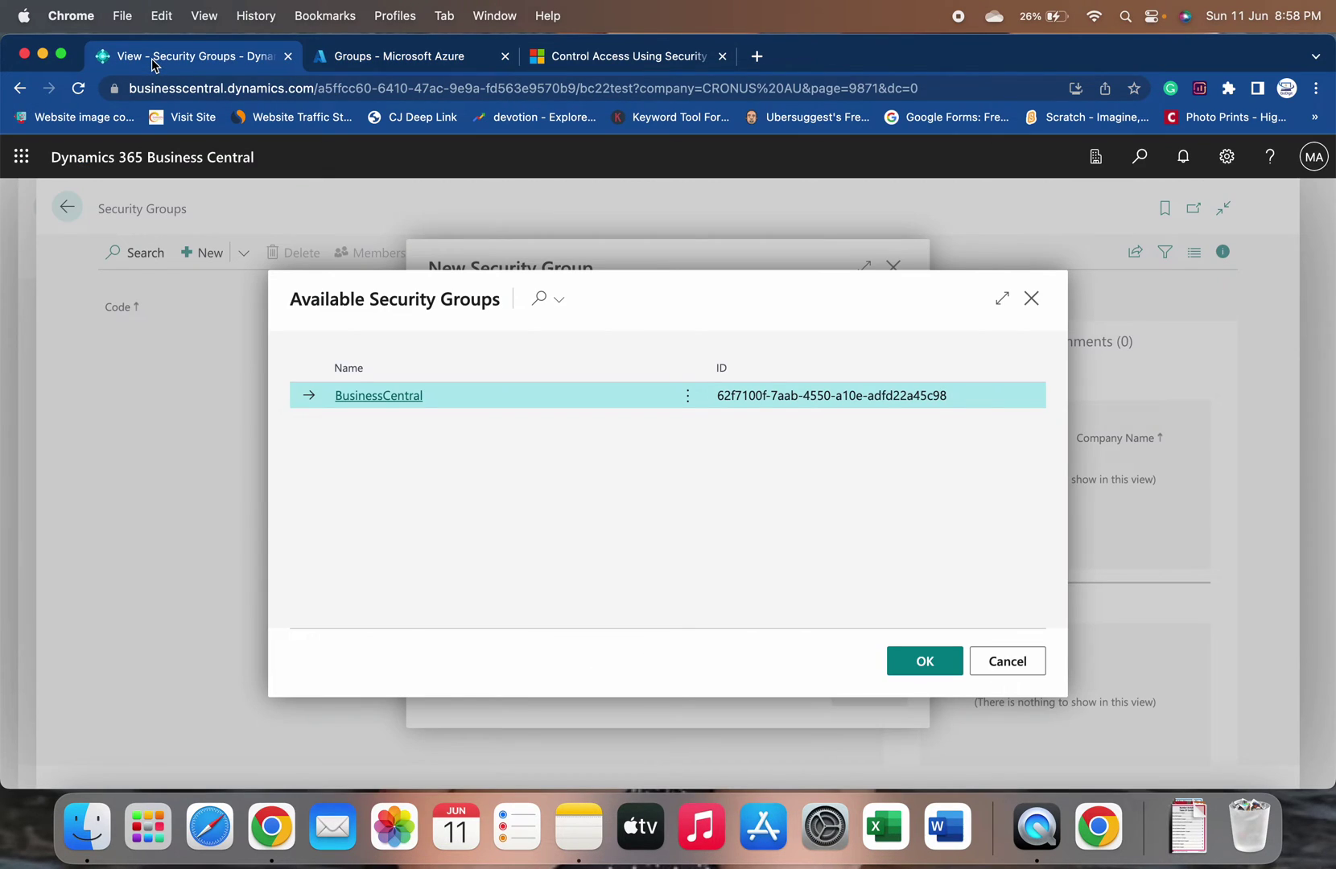
{"action": "left_click", "coordinate": [1008, 667]}
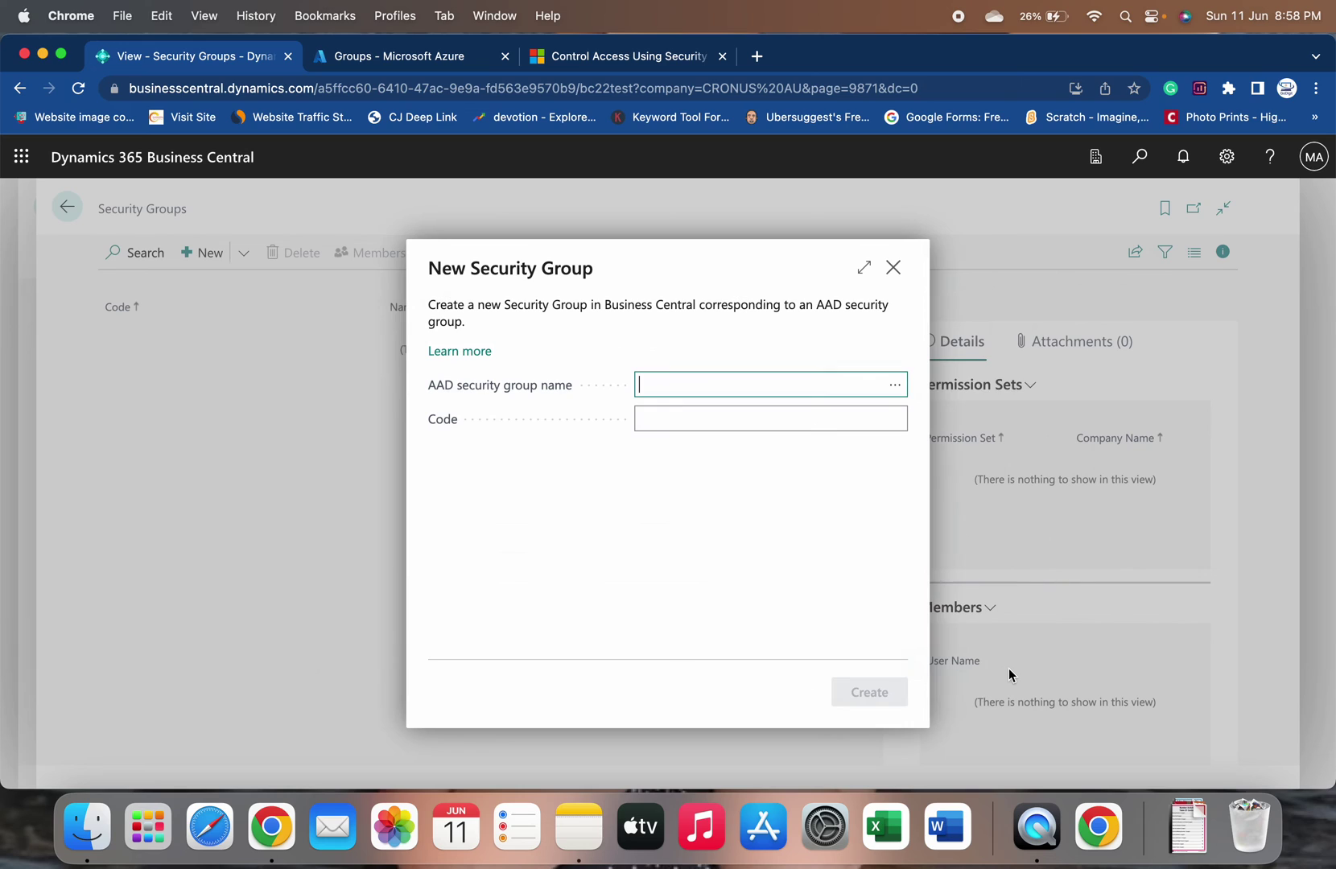
{"action": "left_click", "coordinate": [893, 392]}
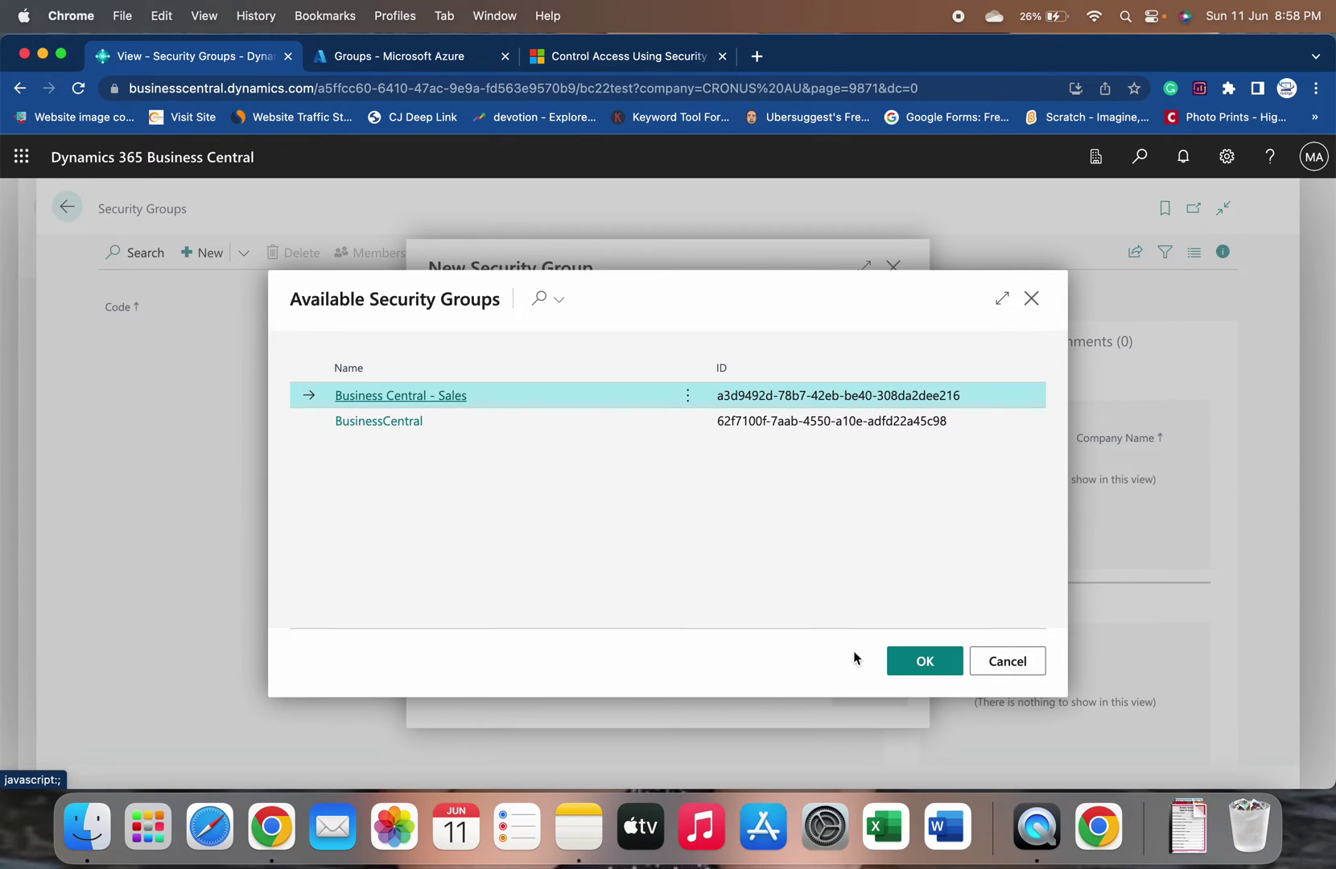
{"action": "left_click", "coordinate": [920, 663]}
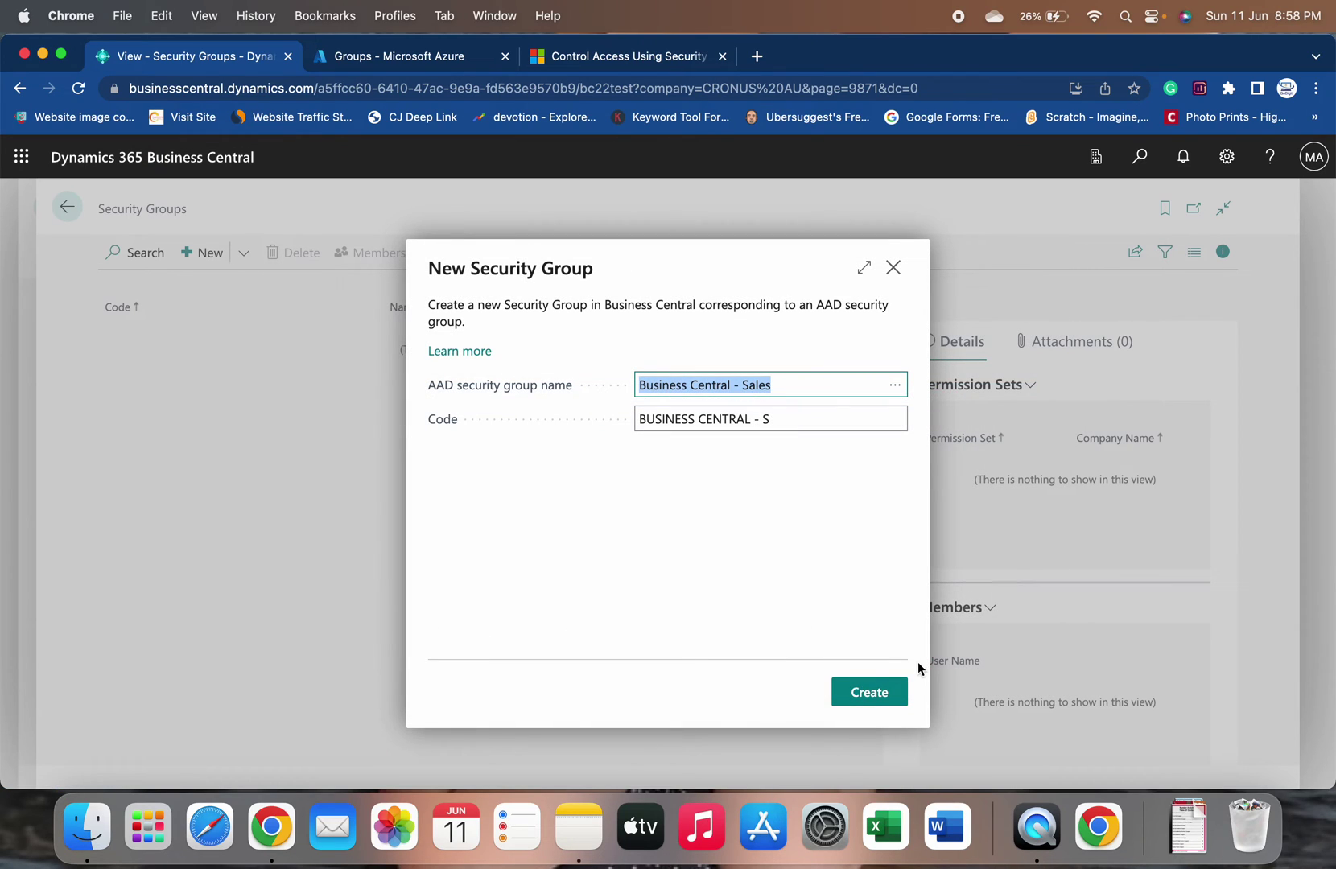
{"action": "left_click", "coordinate": [862, 693]}
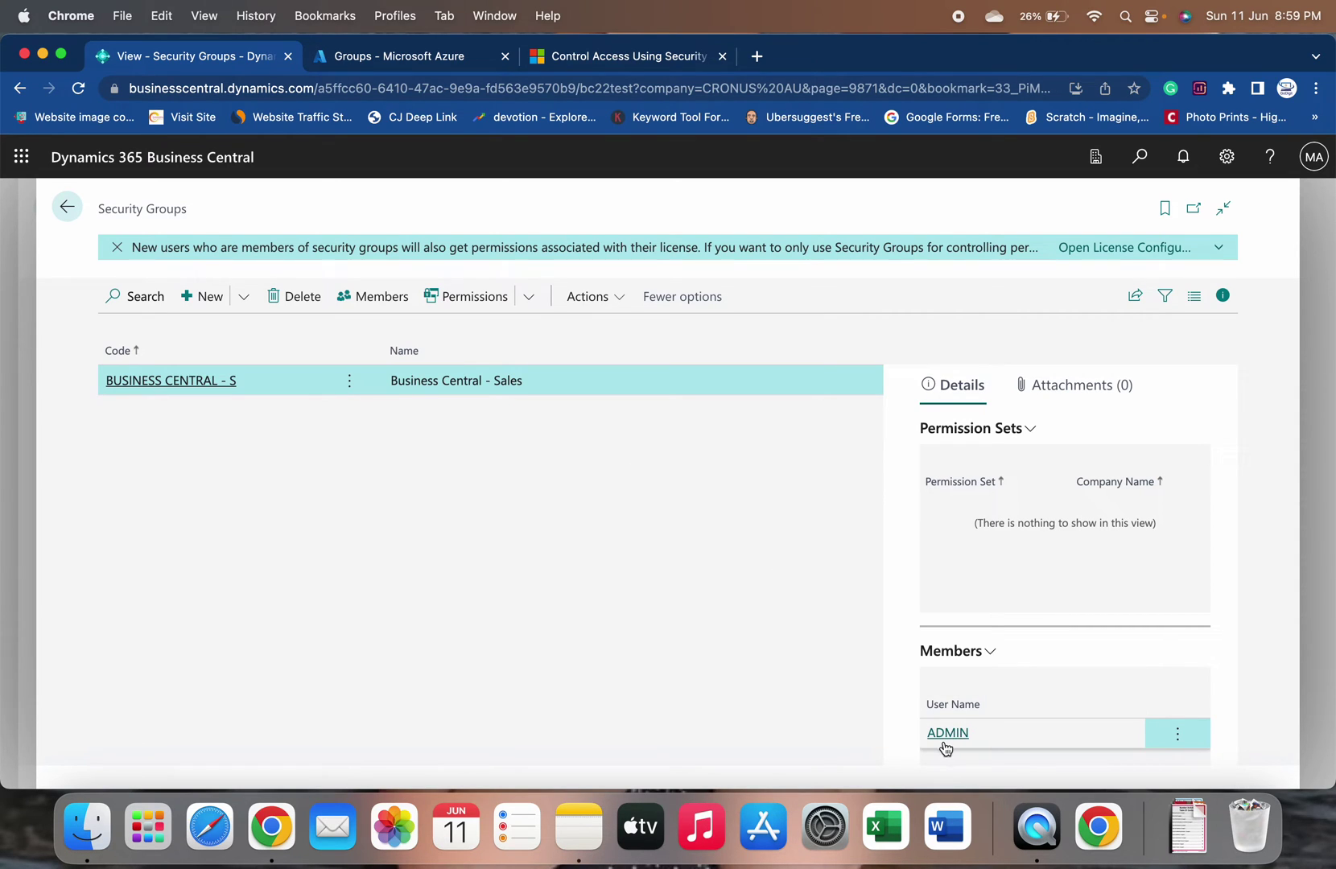
- Return to the Azure portal, open the members of "Business Central - Sales", and add another user found by searching for their first name
{"action": "left_click", "coordinate": [332, 58]}
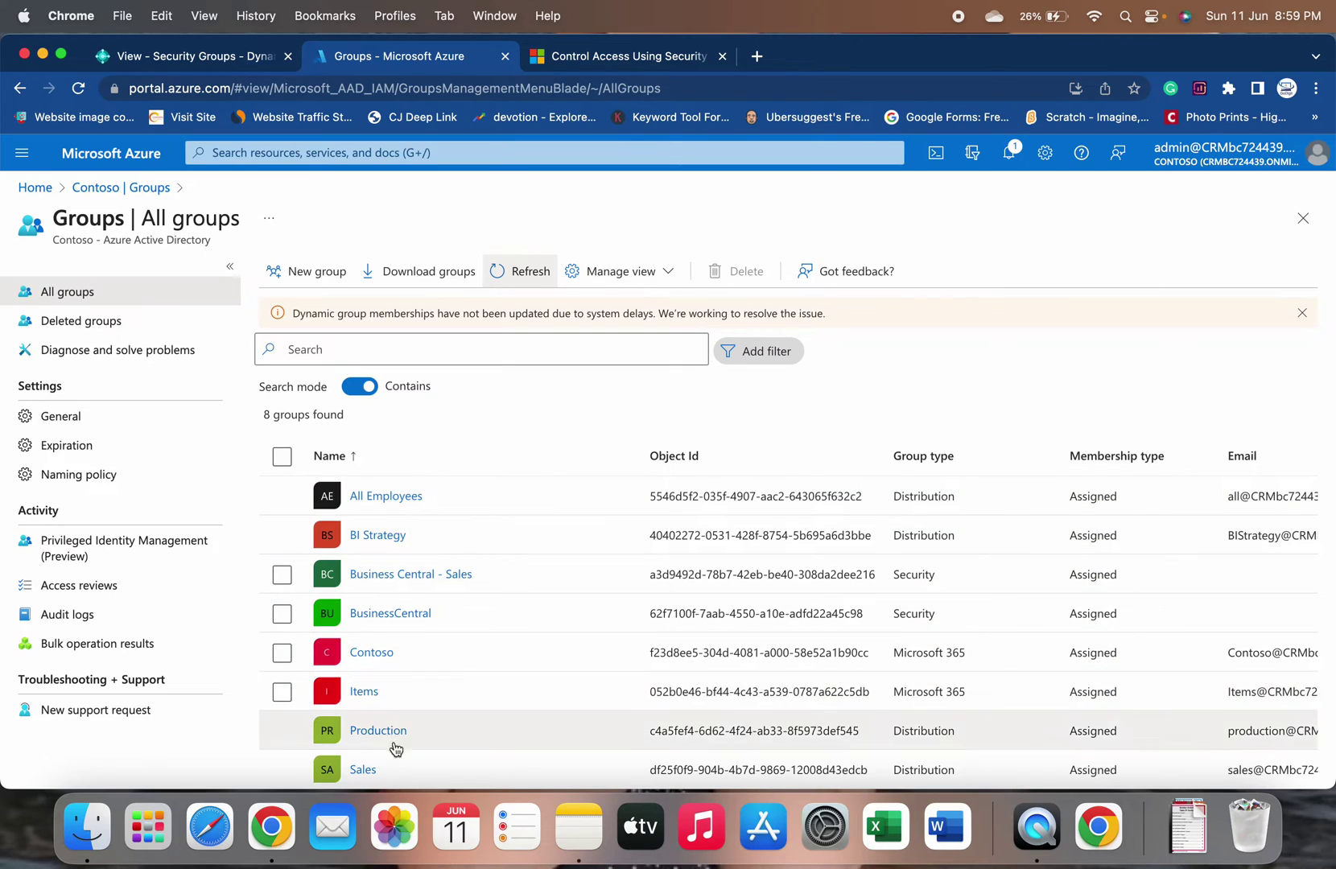
{"action": "left_click", "coordinate": [414, 574]}
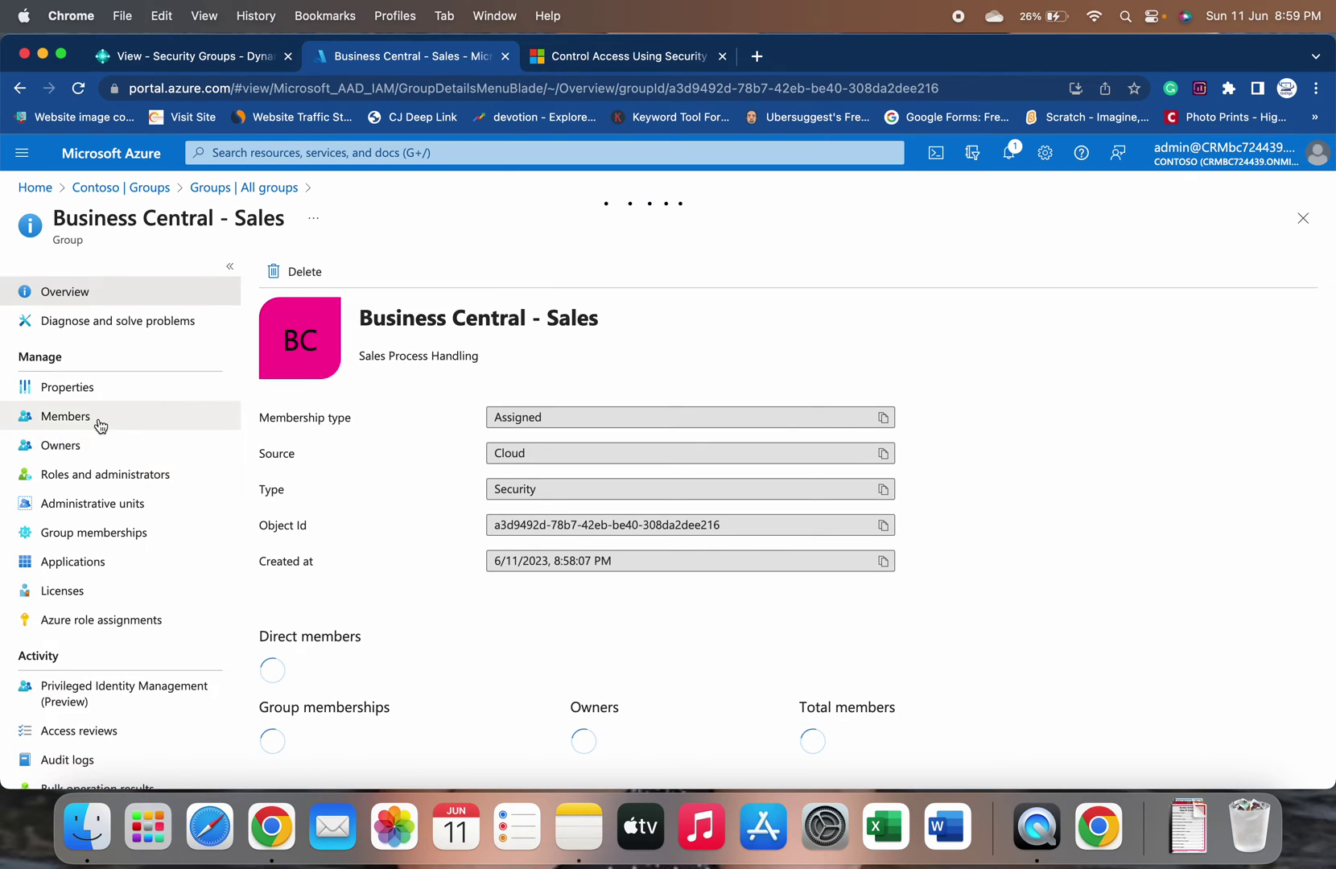
{"action": "left_click", "coordinate": [91, 424]}
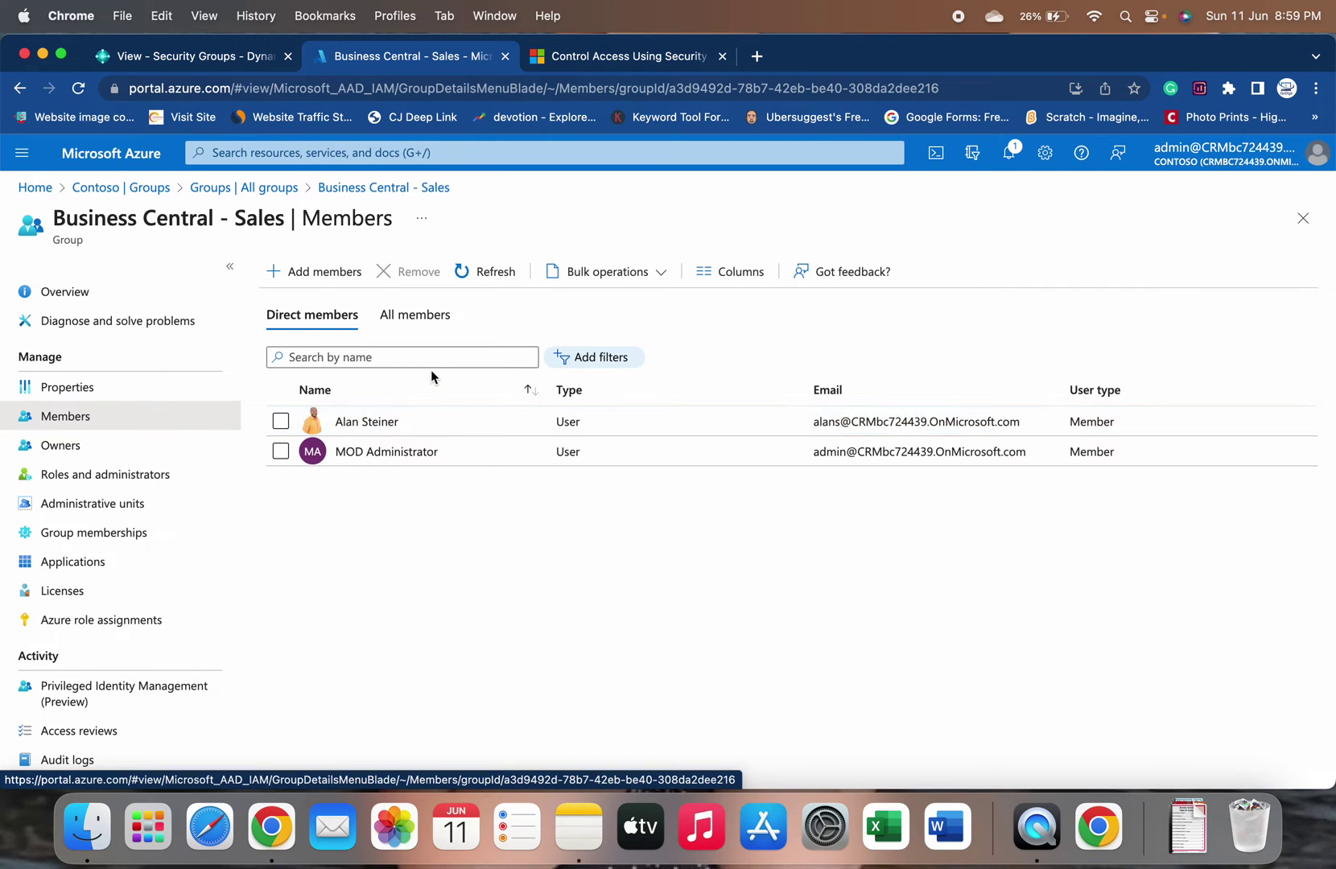
{"action": "left_click", "coordinate": [294, 270]}
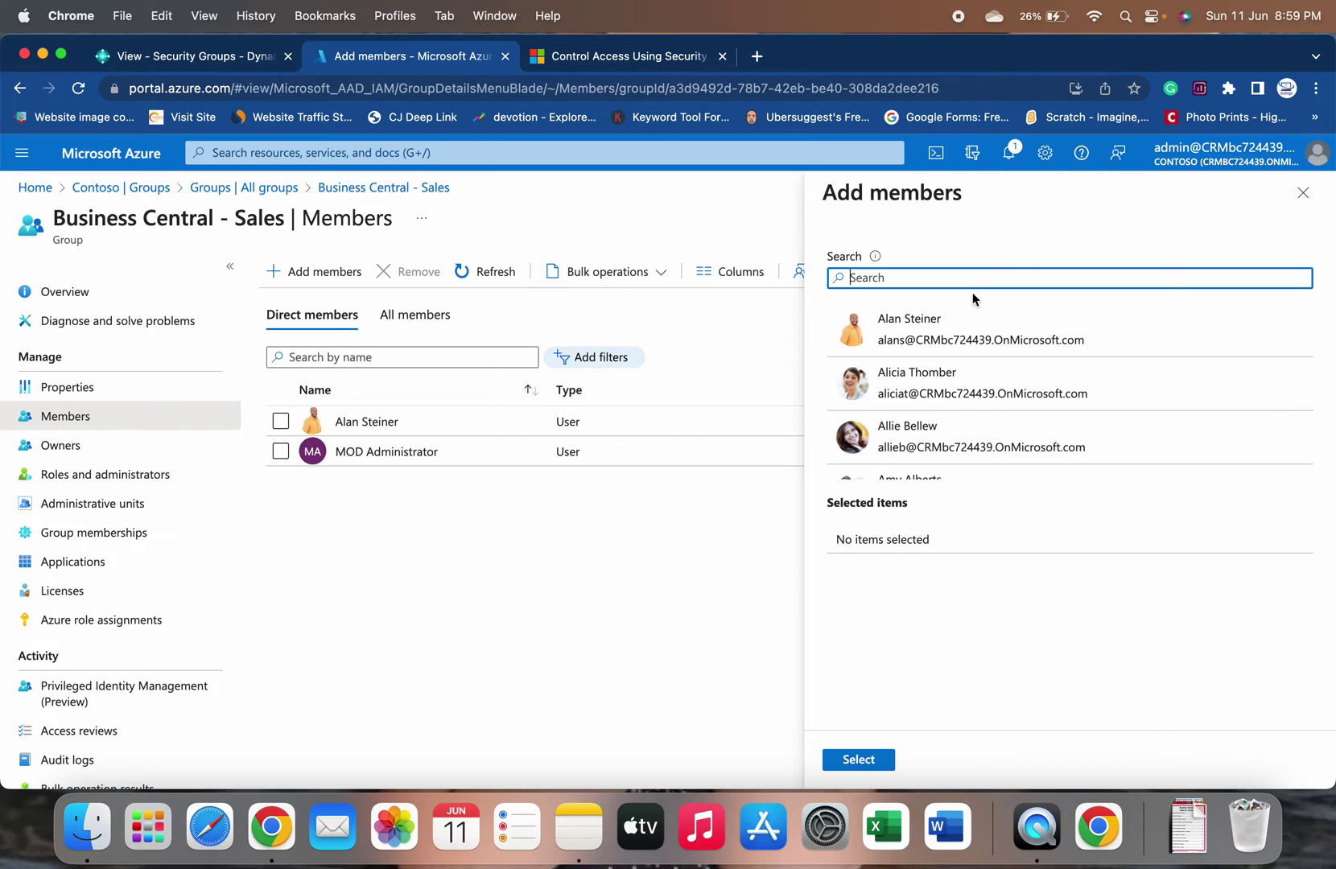
{"action": "type", "text": "sani"}
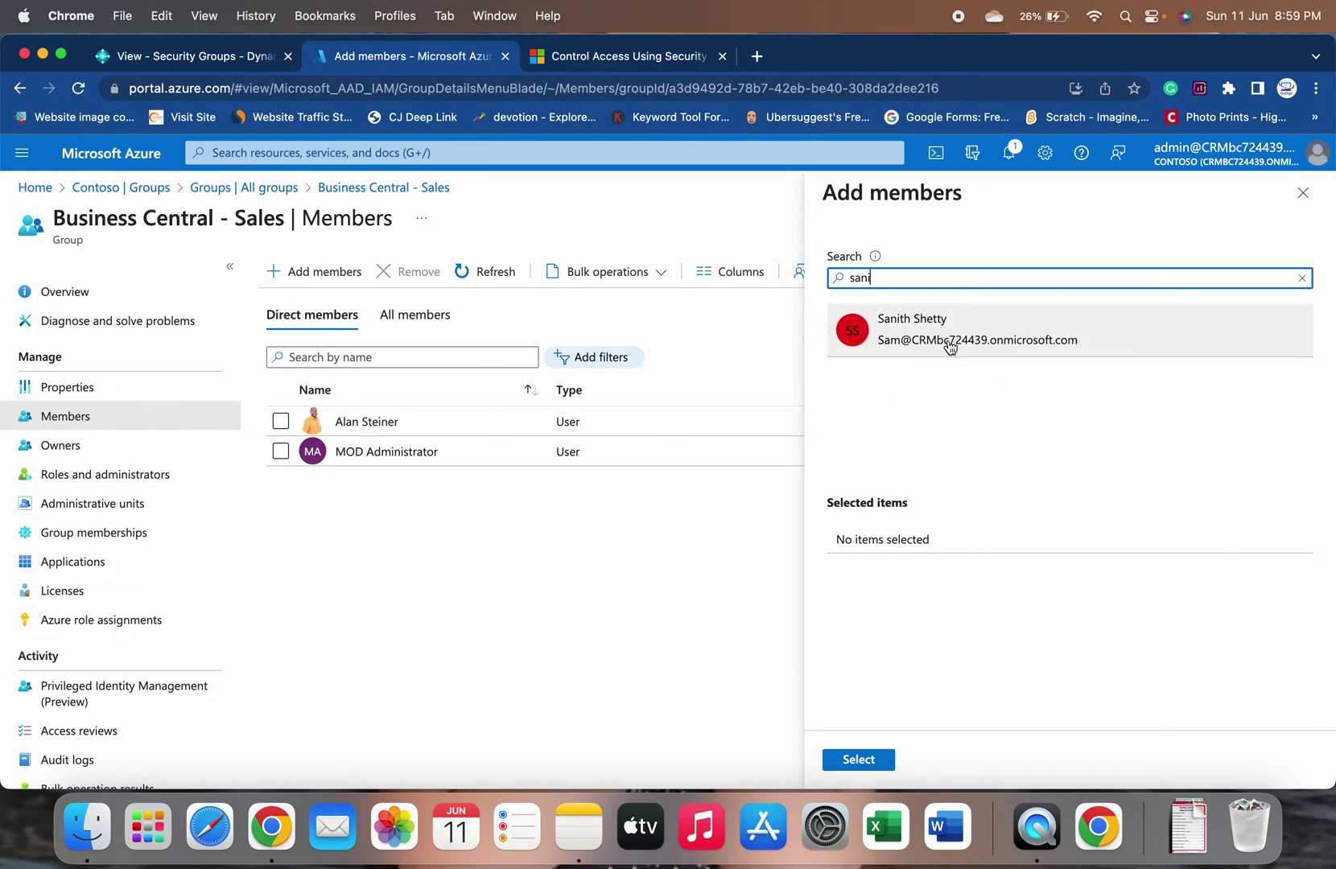
{"action": "left_click", "coordinate": [965, 330]}
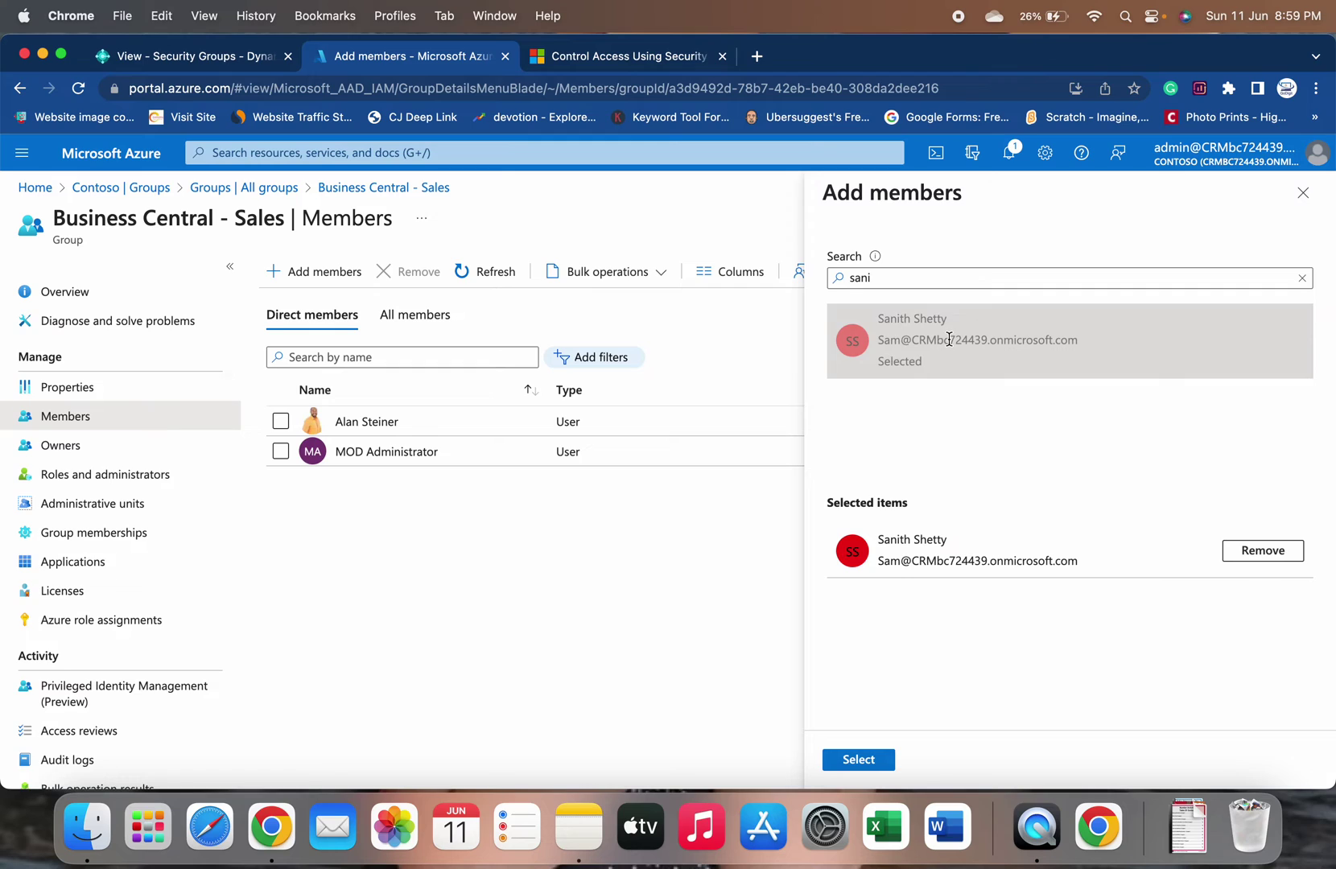
{"action": "left_click", "coordinate": [876, 760]}
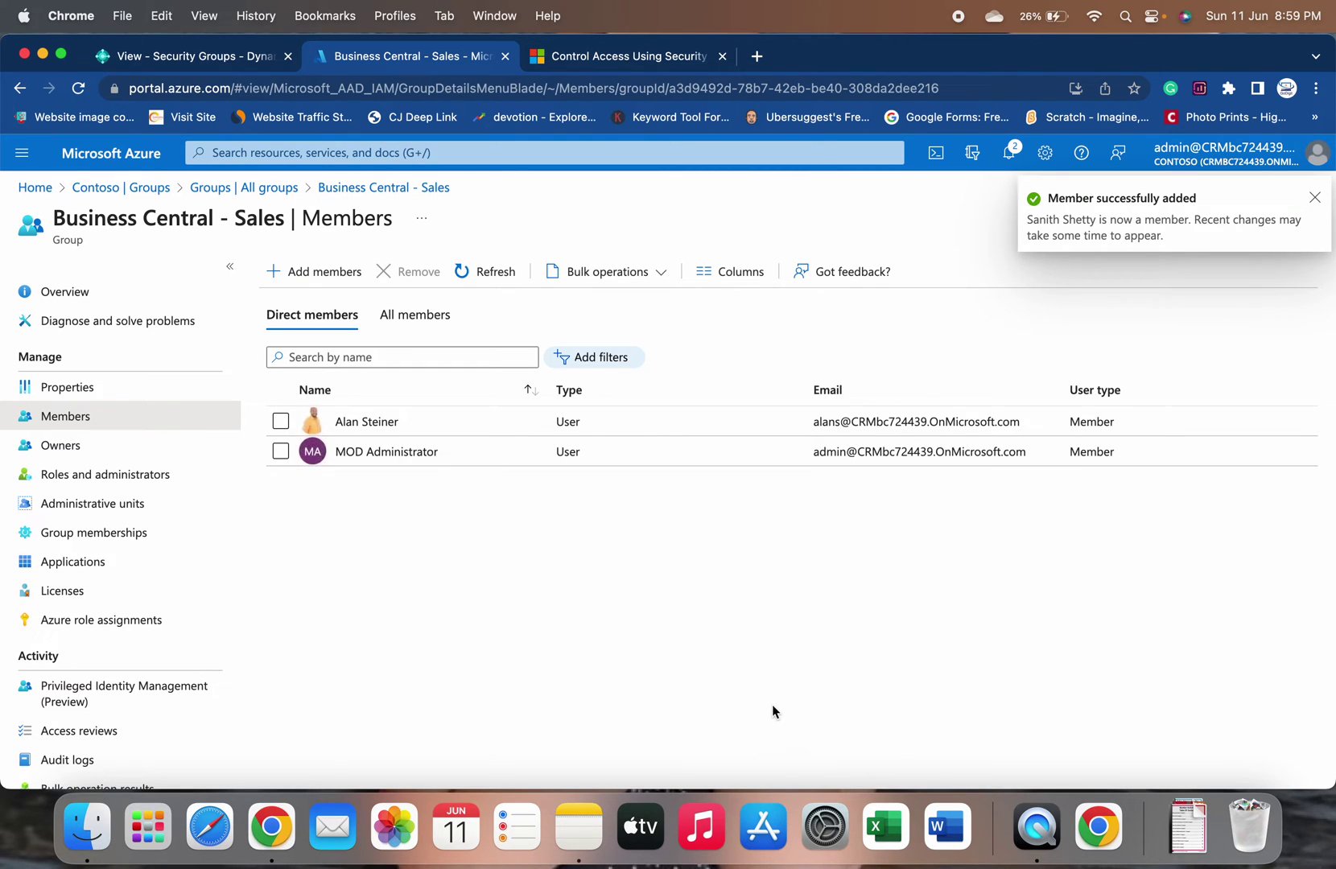
- Refresh the group's membership and check its direct members and all members for the newly added user
{"action": "left_click", "coordinate": [510, 273]}
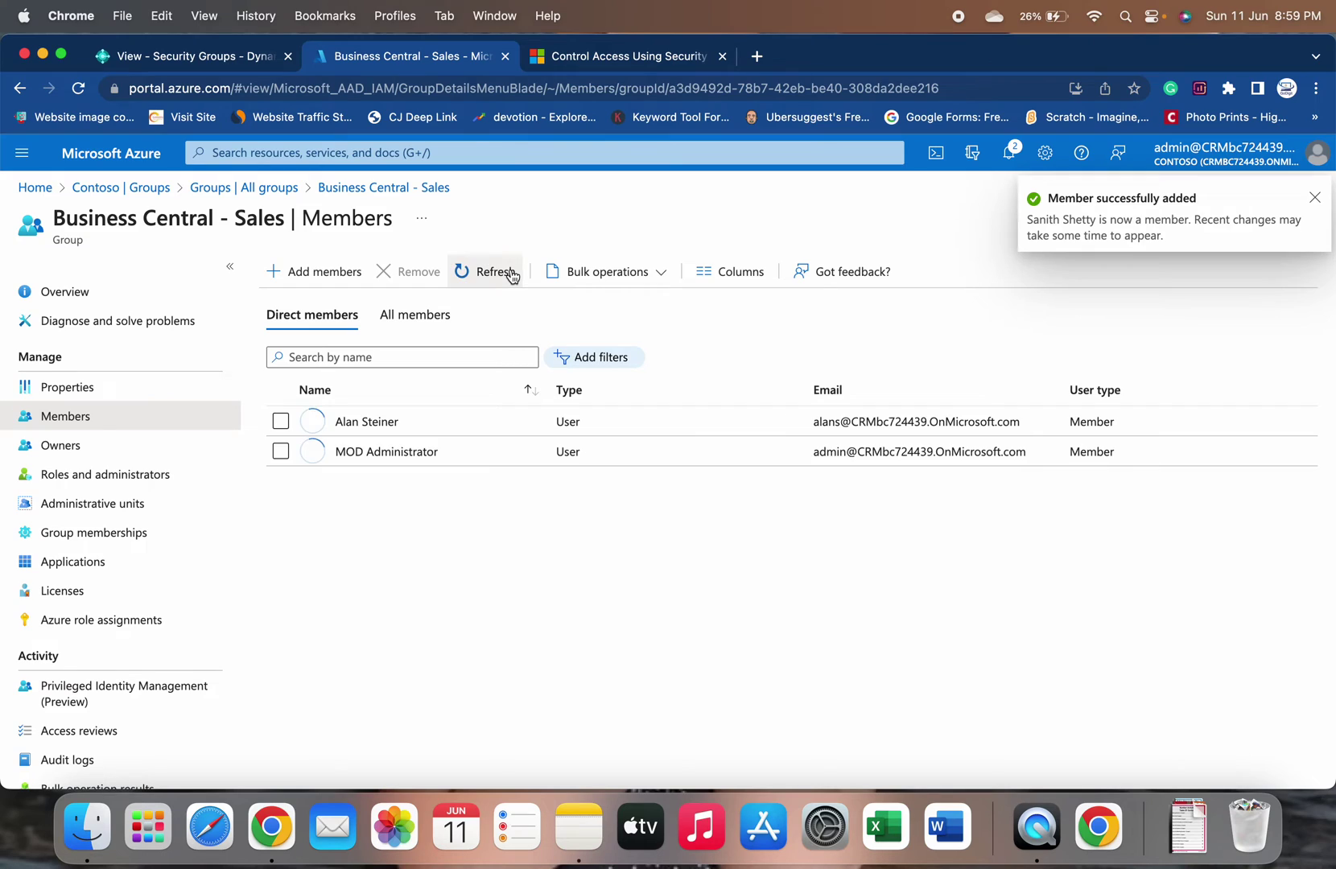
{"action": "left_click", "coordinate": [512, 275]}
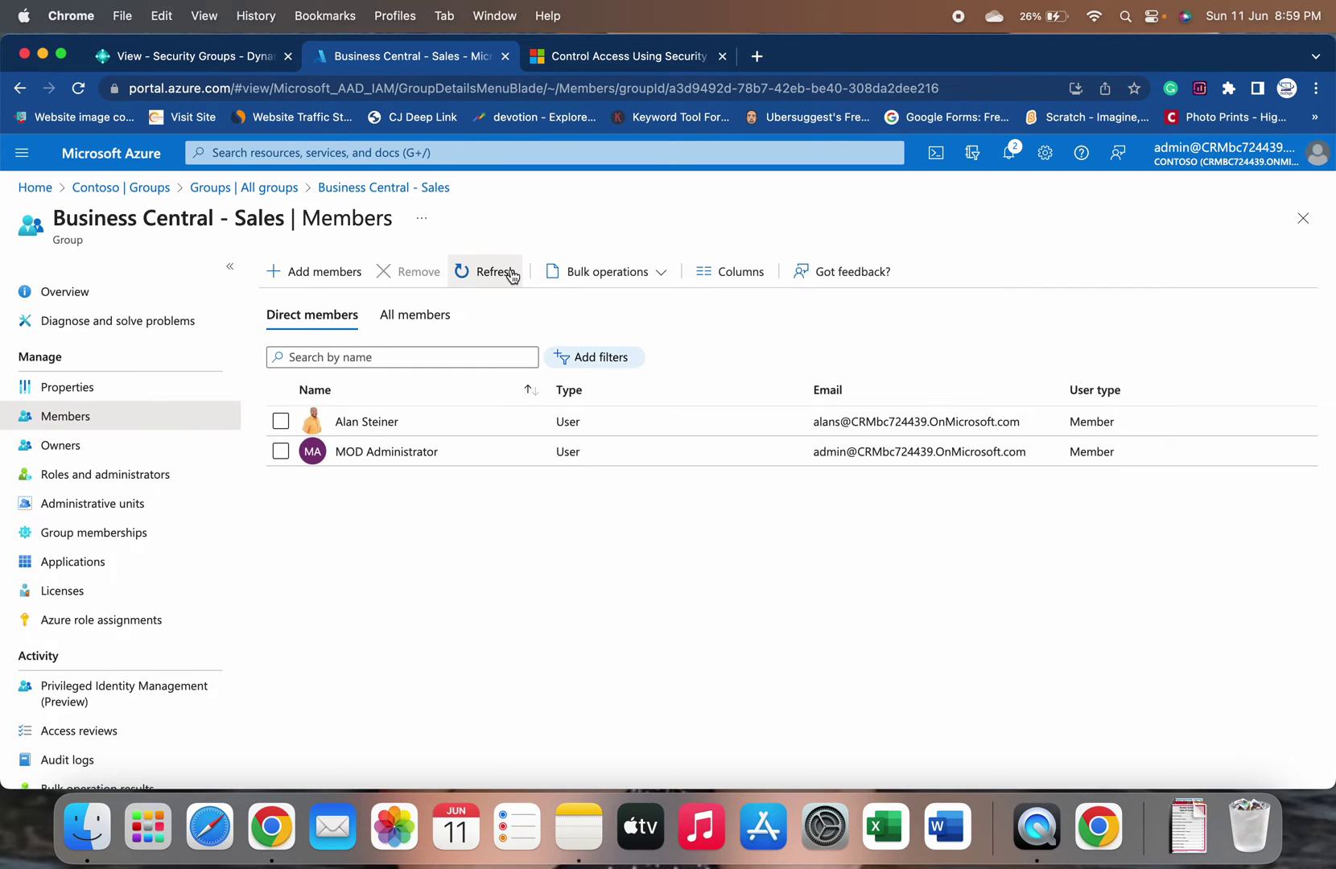
{"action": "left_click", "coordinate": [512, 274]}
{"action": "left_click", "coordinate": [512, 274]}
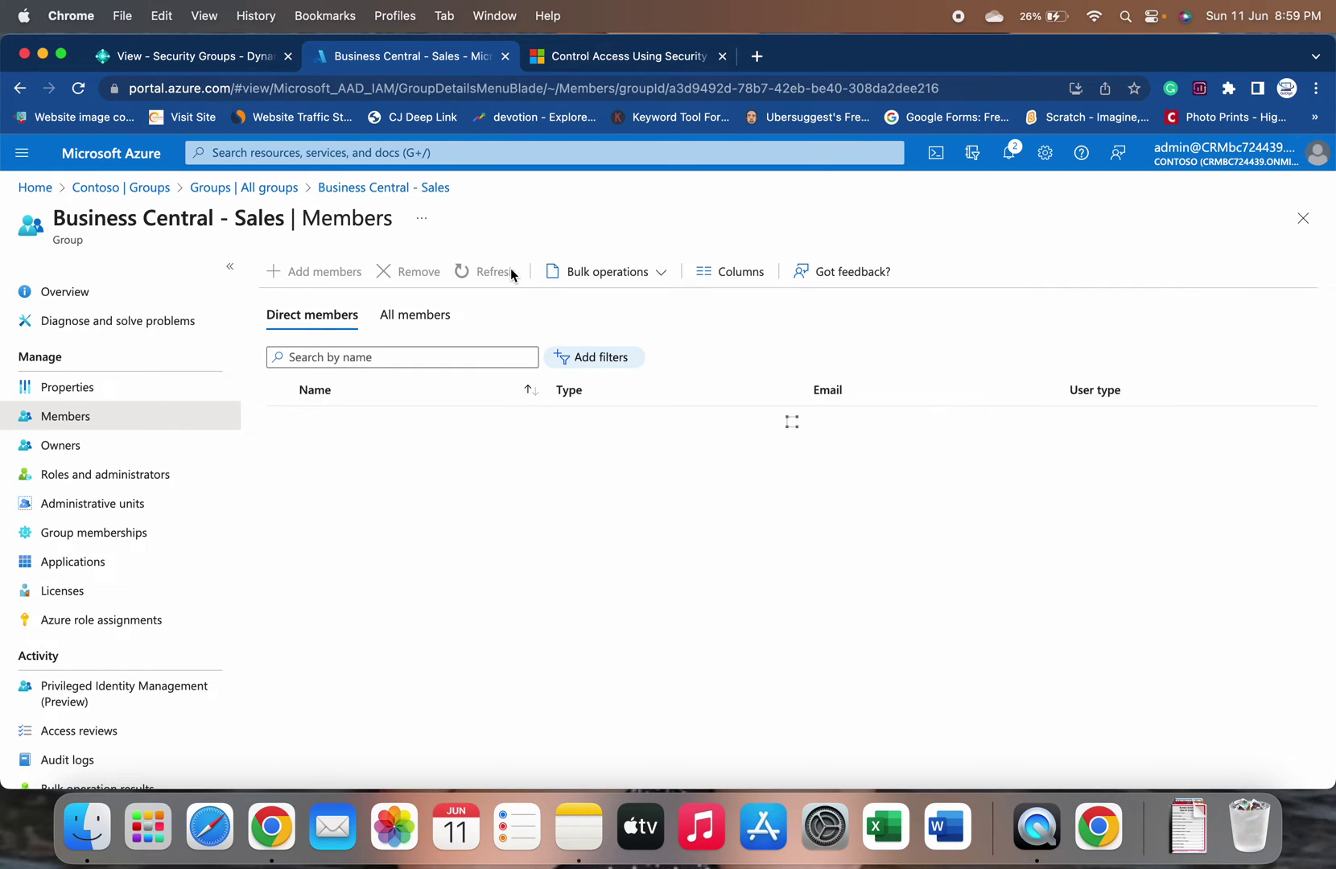
{"action": "left_click", "coordinate": [427, 319]}
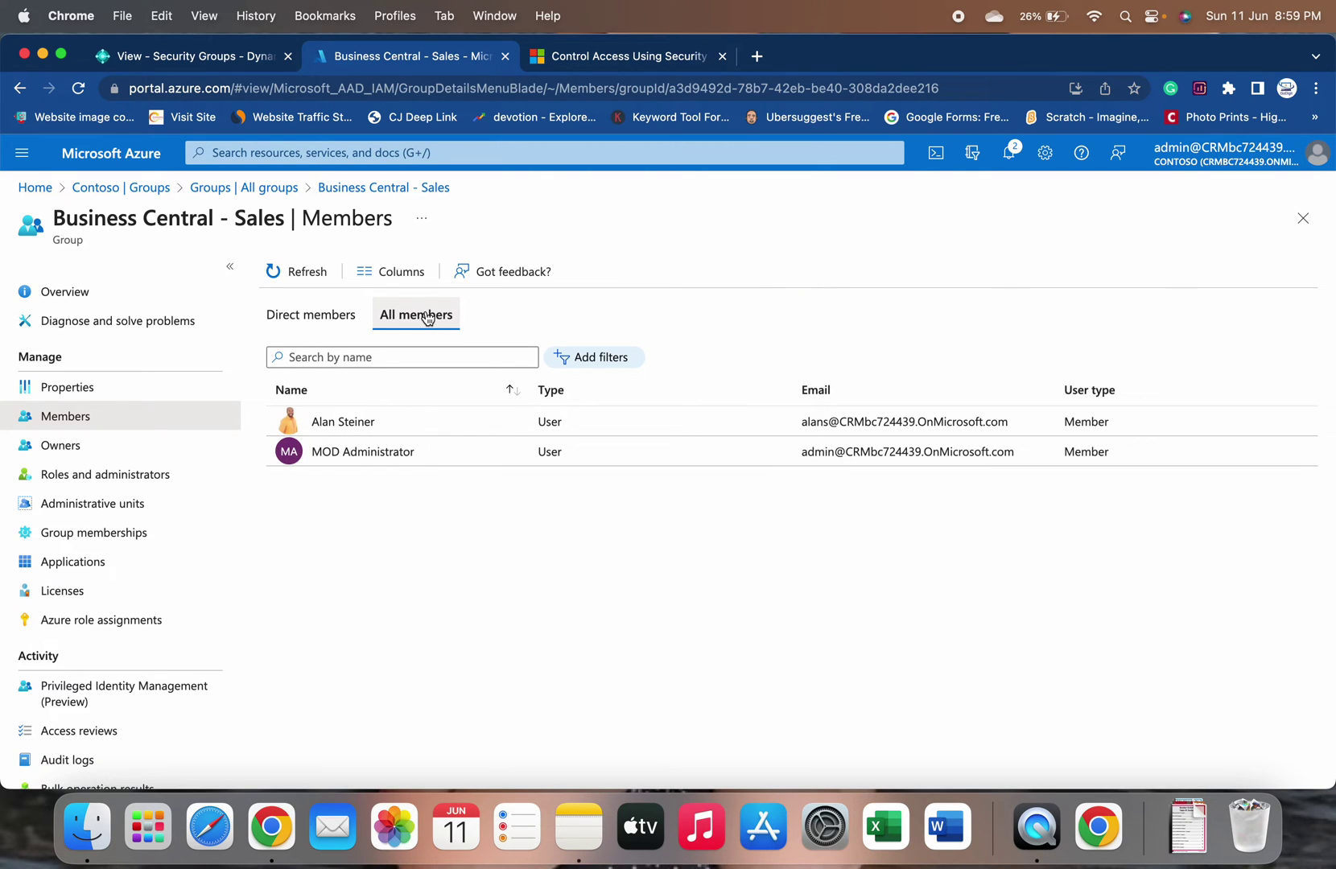
{"action": "left_click", "coordinate": [331, 319]}
{"action": "left_click", "coordinate": [407, 315]}
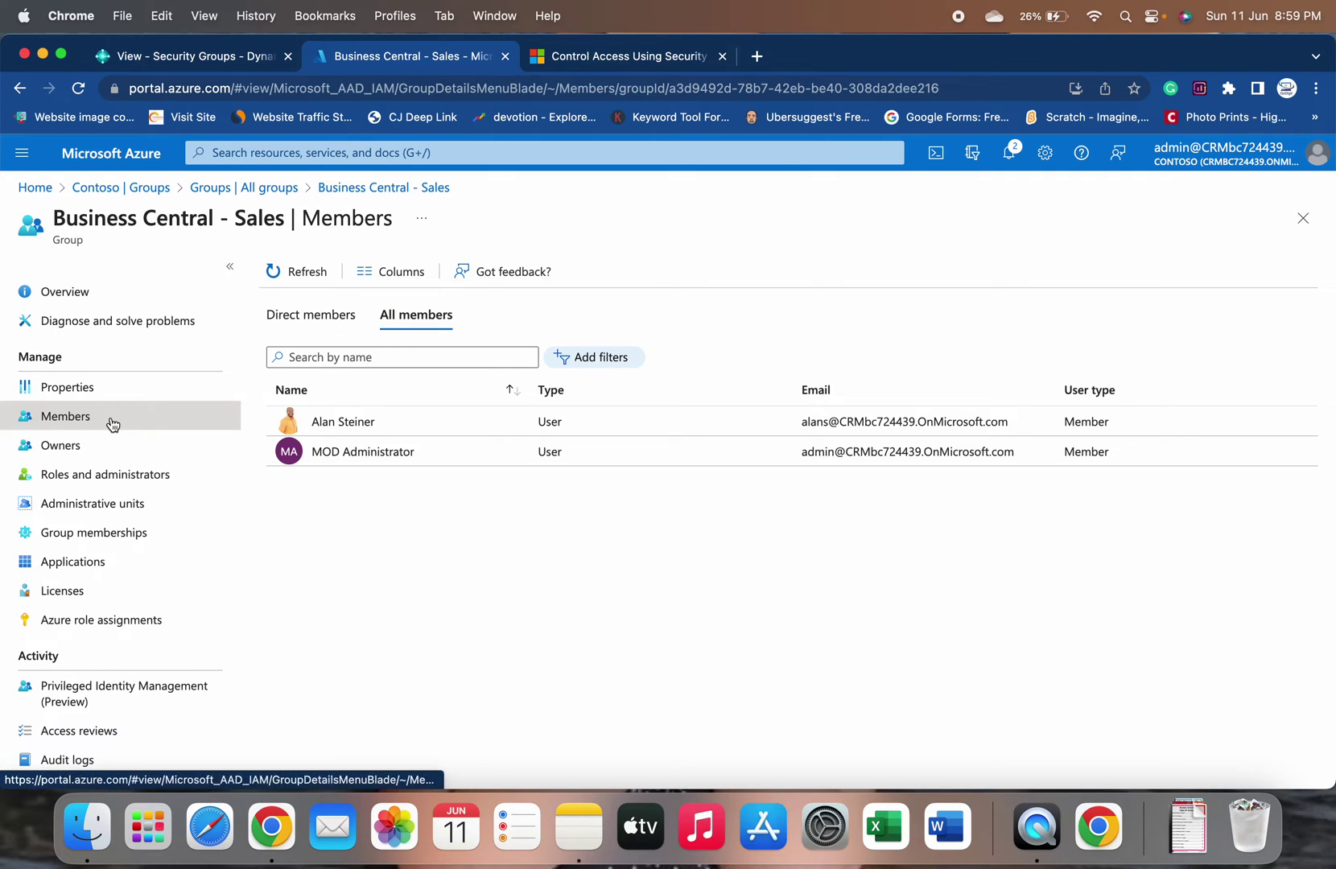
{"action": "left_click", "coordinate": [298, 269]}
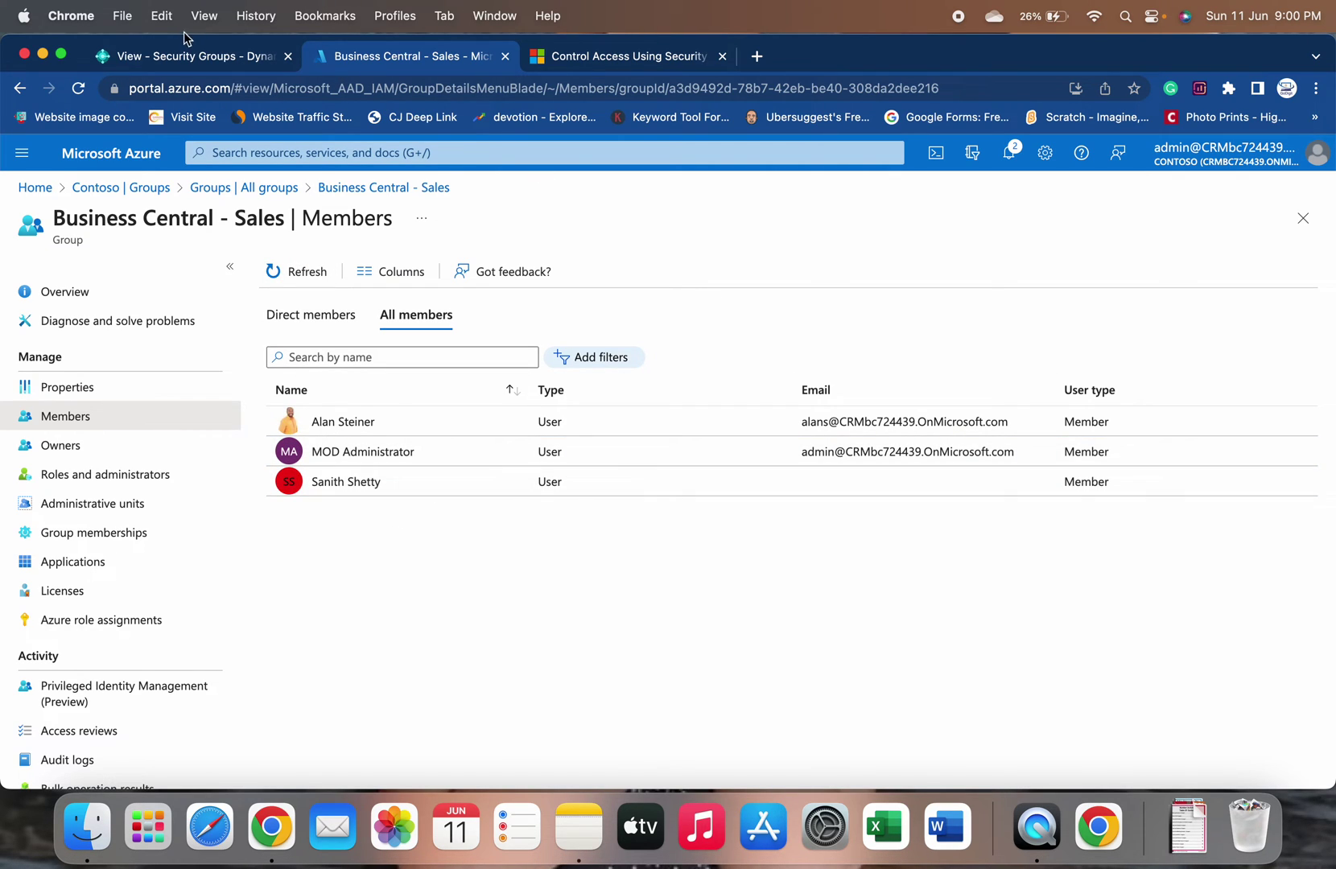
- Switch to Business Central, leave the Security Groups page, and reopen it by searching for "security gr" to check the group's members
{"action": "left_click", "coordinate": [180, 58]}
{"action": "left_click", "coordinate": [66, 210]}
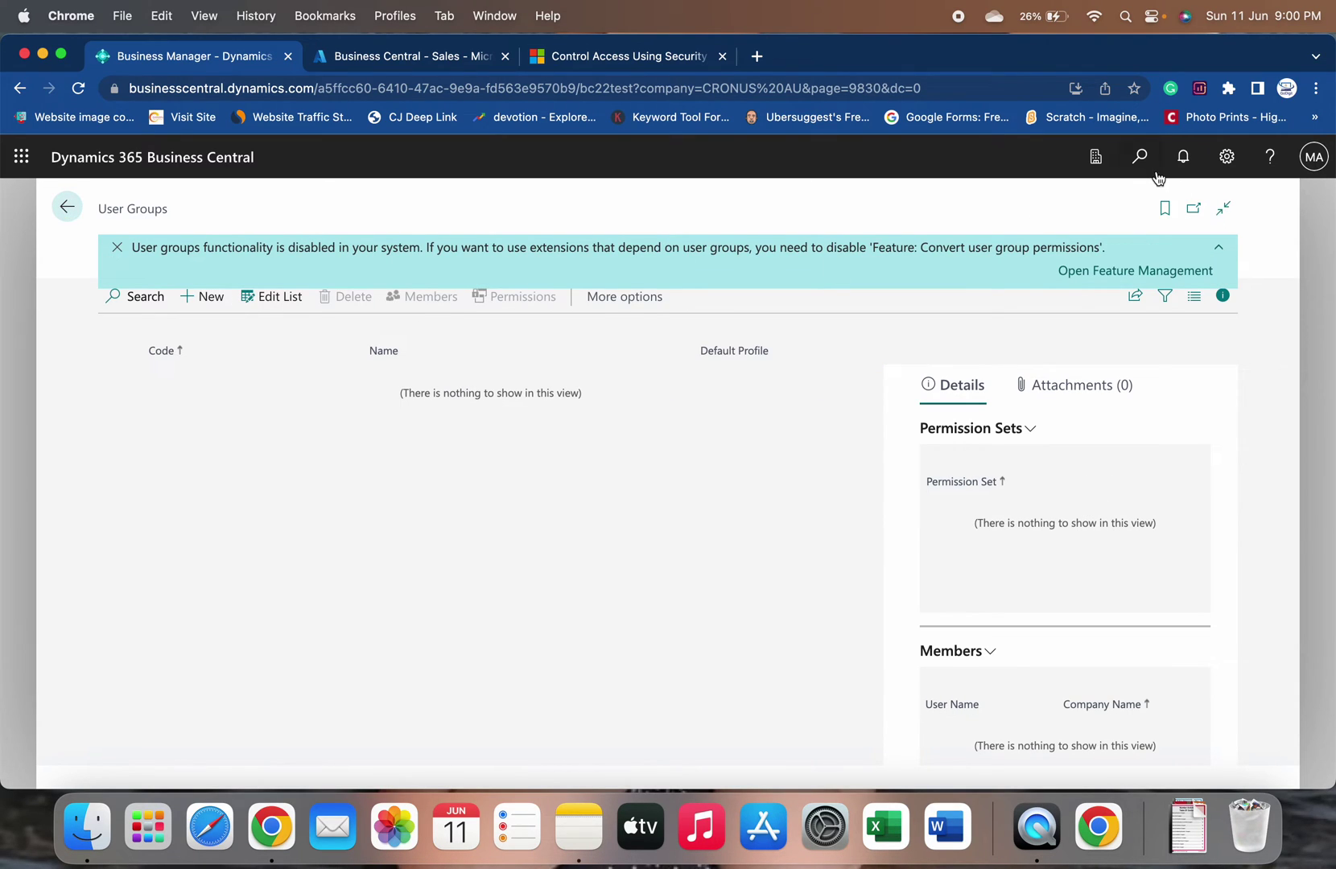
{"action": "left_click", "coordinate": [1140, 156]}
{"action": "type", "text": "secur"}
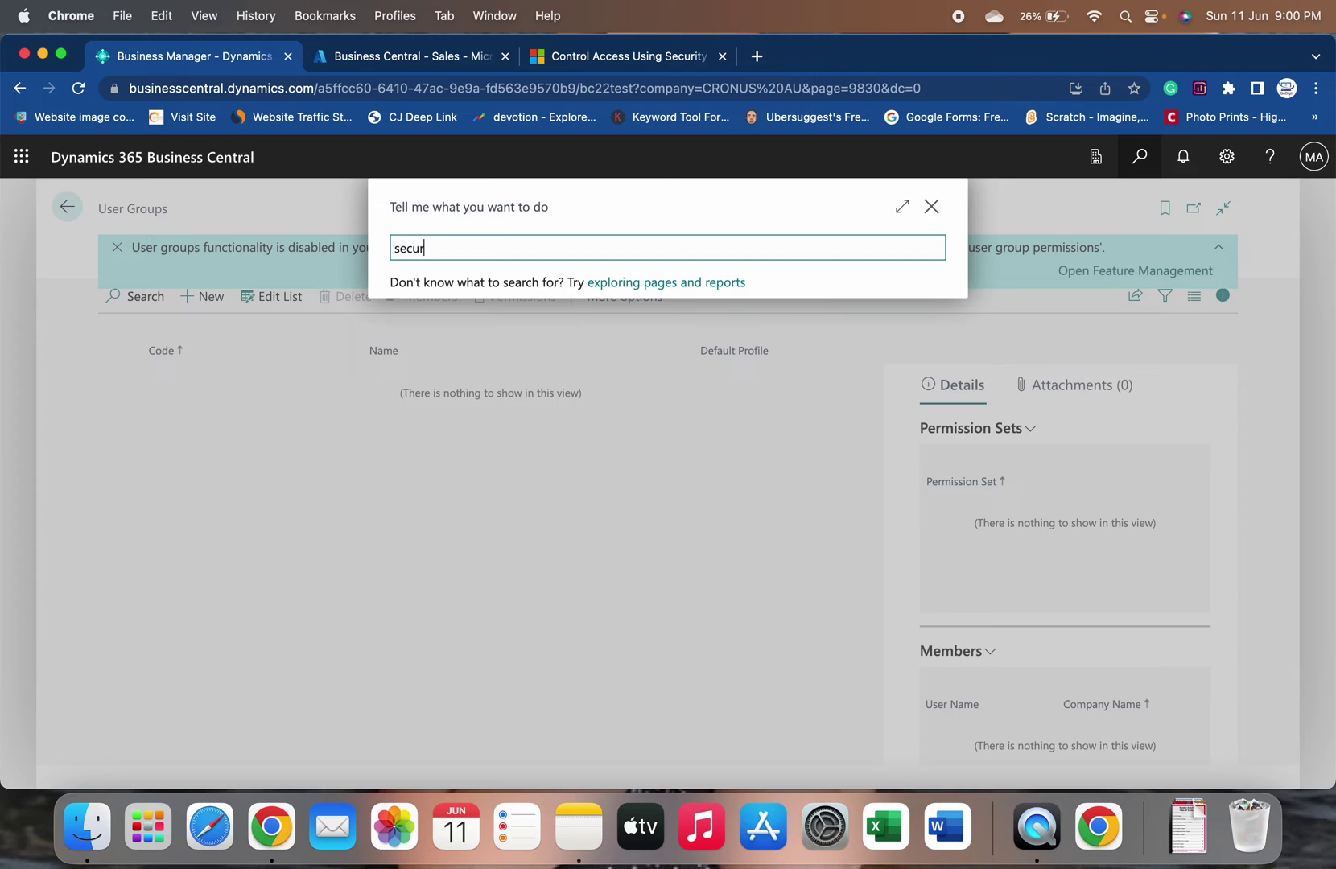
{"action": "type", "text": "ity gr"}
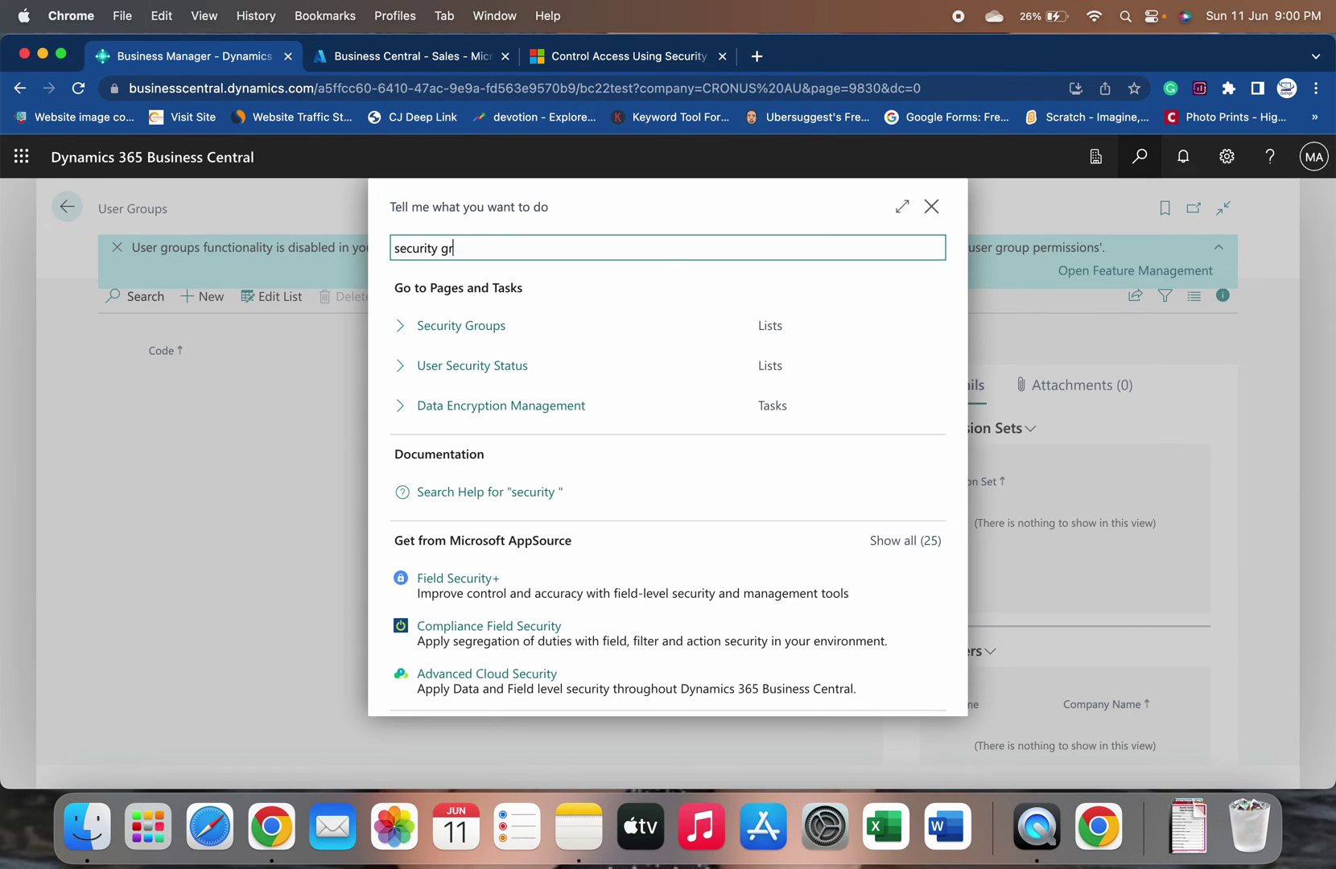
{"action": "left_click", "coordinate": [437, 335]}
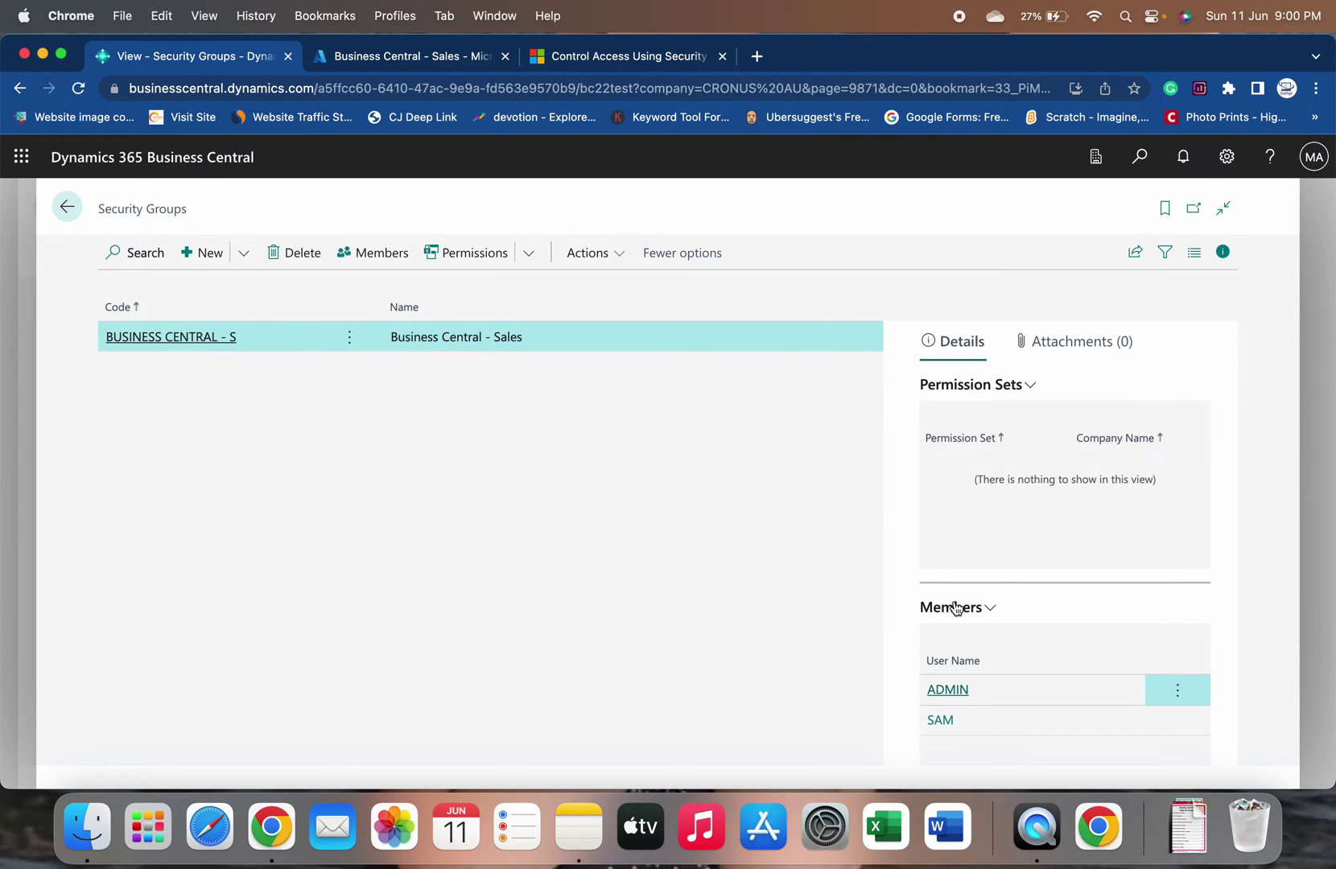
- Search for "user" in Business Central and open the Users page to review the existing users
{"action": "left_click", "coordinate": [1141, 157]}
{"action": "type", "text": "user"}
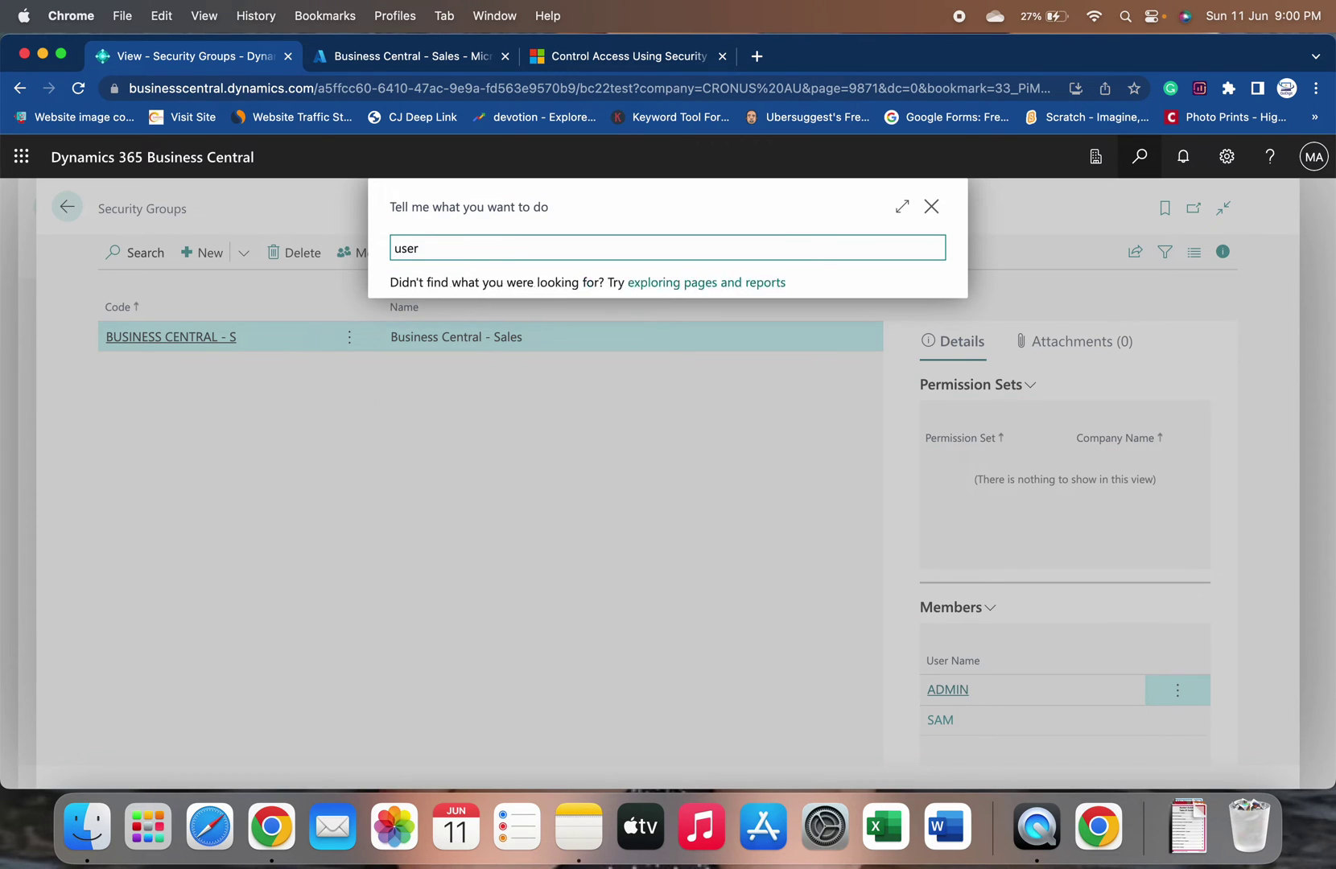
{"action": "key", "text": "Down"}
{"action": "key", "text": "Return"}
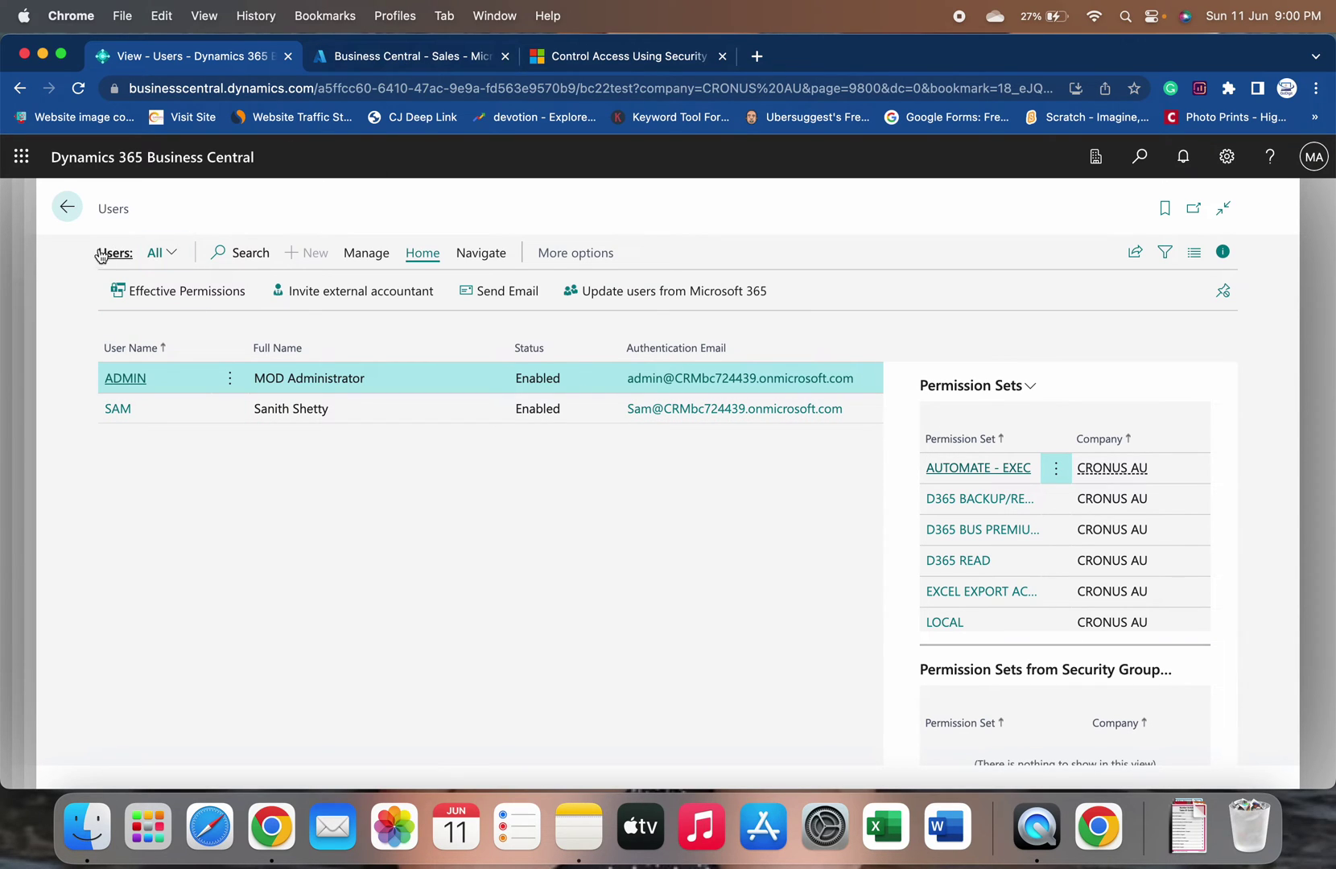
- Leave the Users page, view the Microsoft Learn article on security groups, and return to the group's members in the Azure portal
{"action": "left_click", "coordinate": [67, 207]}
{"action": "left_click", "coordinate": [619, 54]}
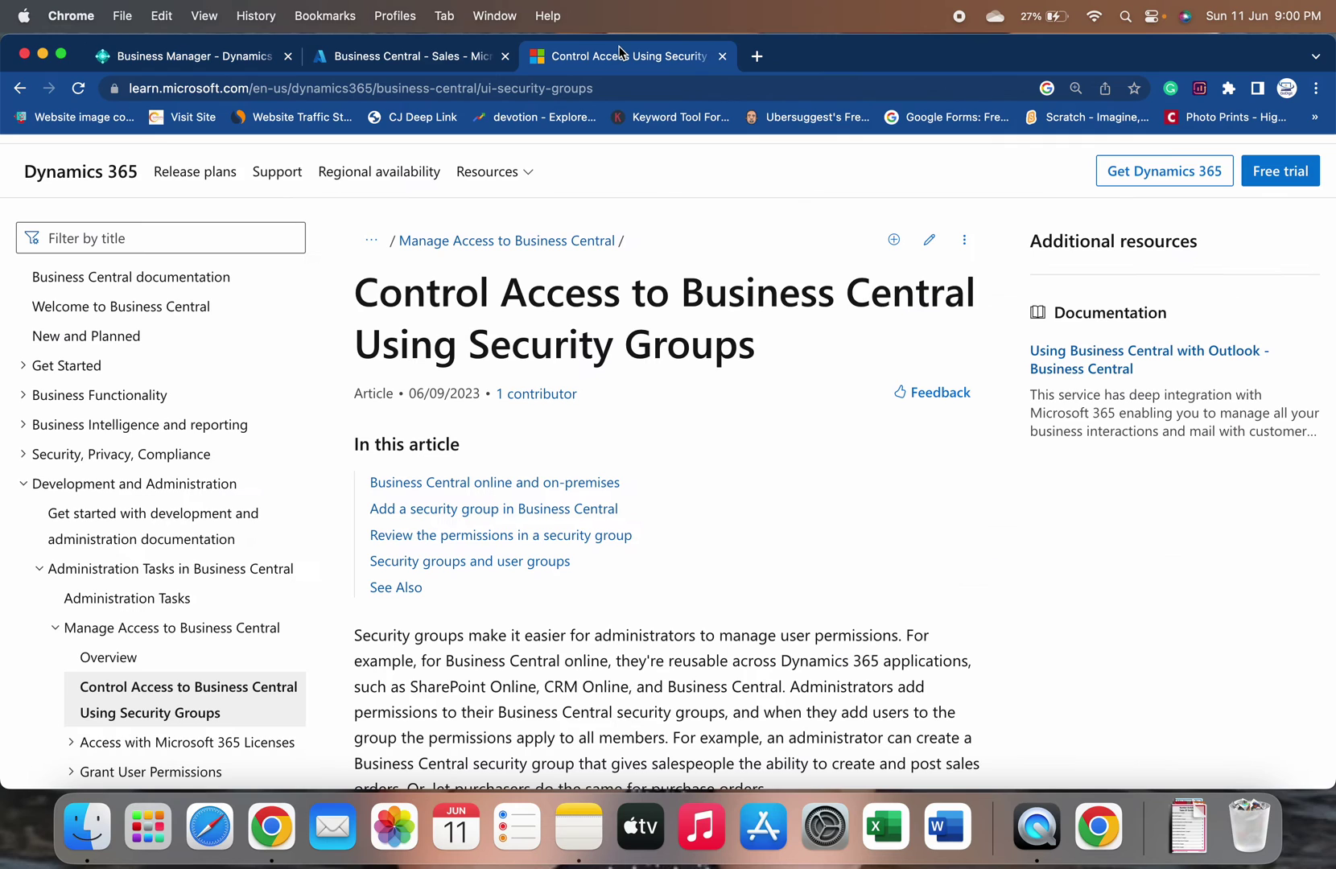
{"action": "left_click", "coordinate": [378, 55]}
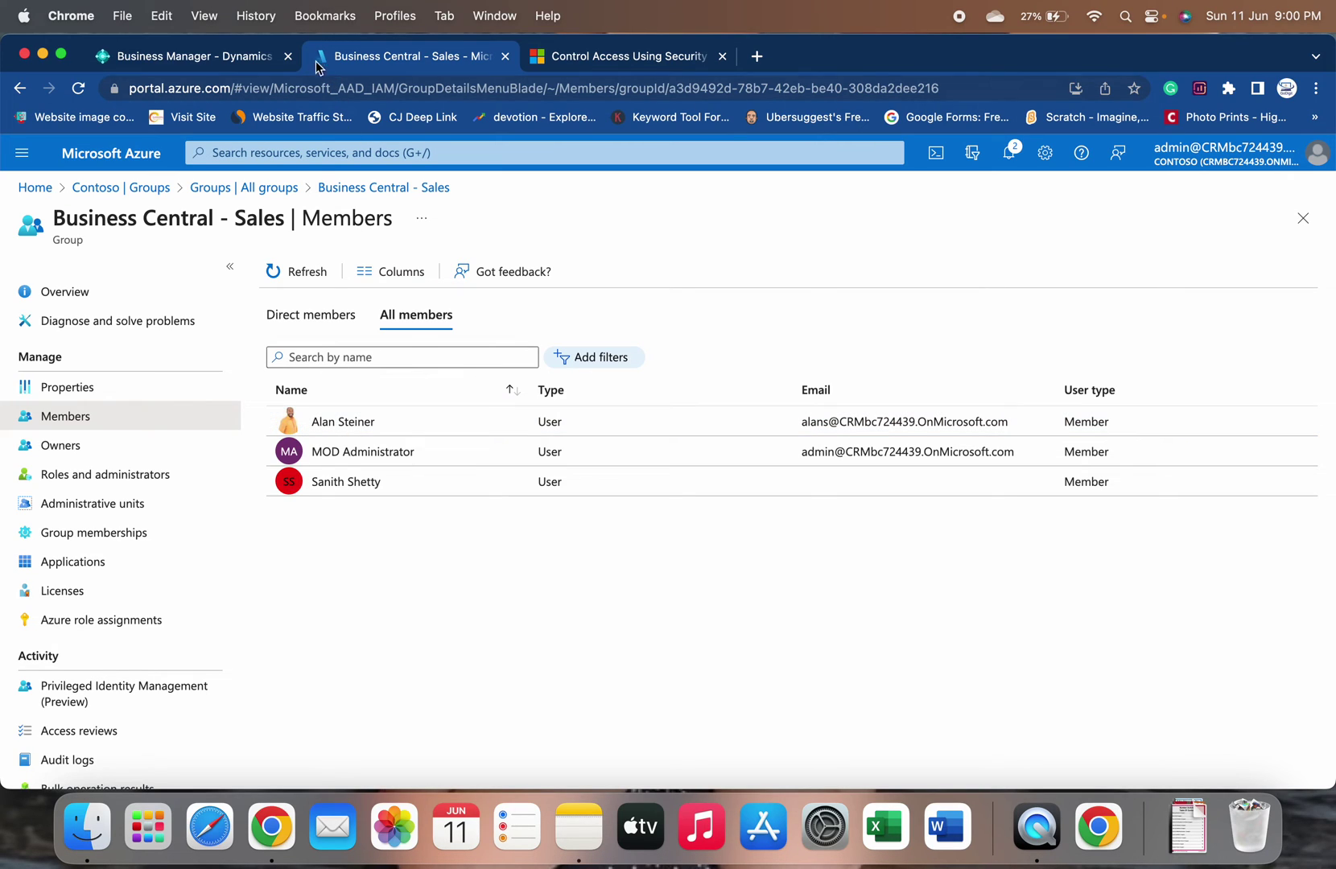
- Check the security group's members in Business Central, return to the Azure portal, and open the BusinessCentral group's members page
{"action": "left_click", "coordinate": [230, 57]}
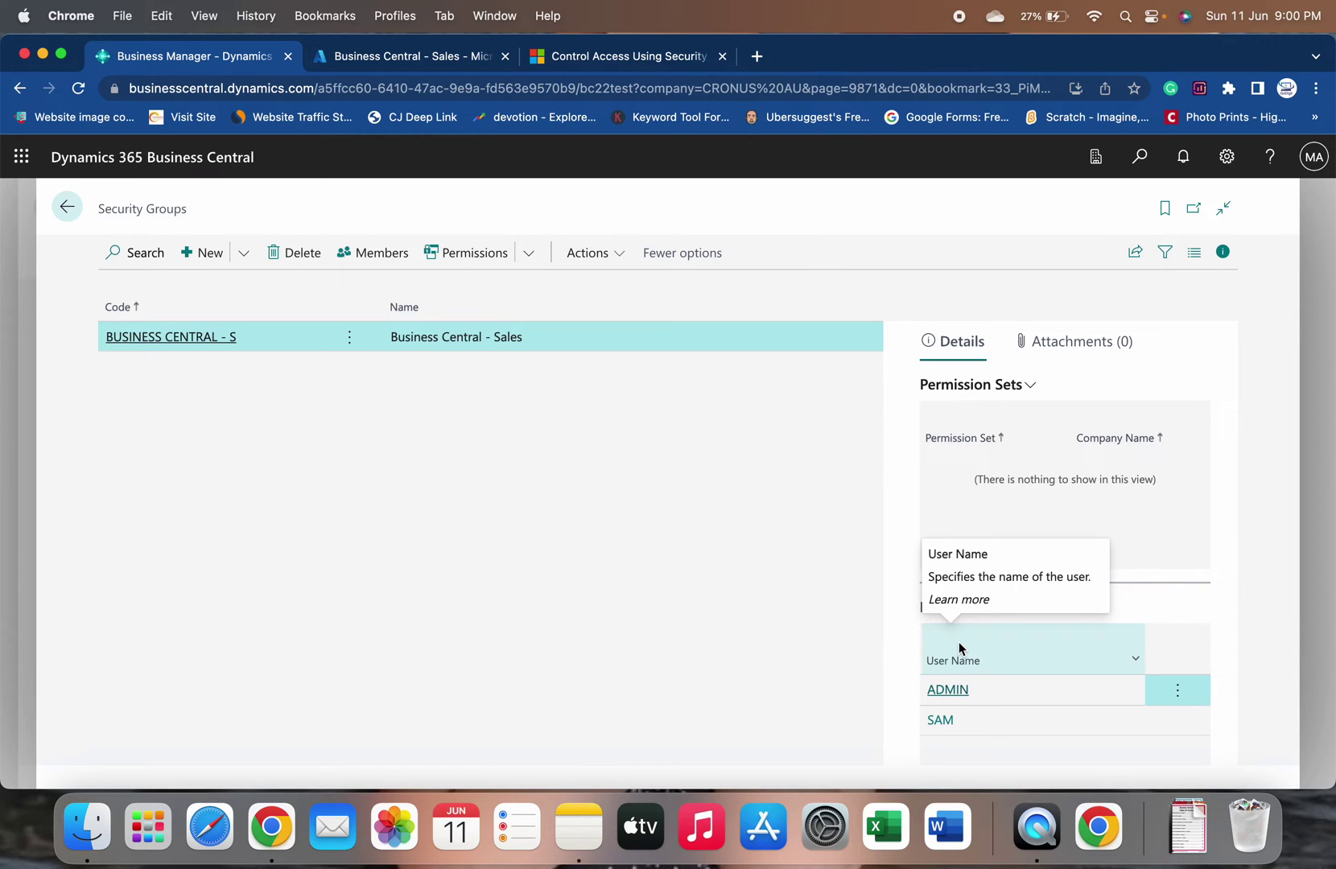
{"action": "left_click", "coordinate": [371, 56]}
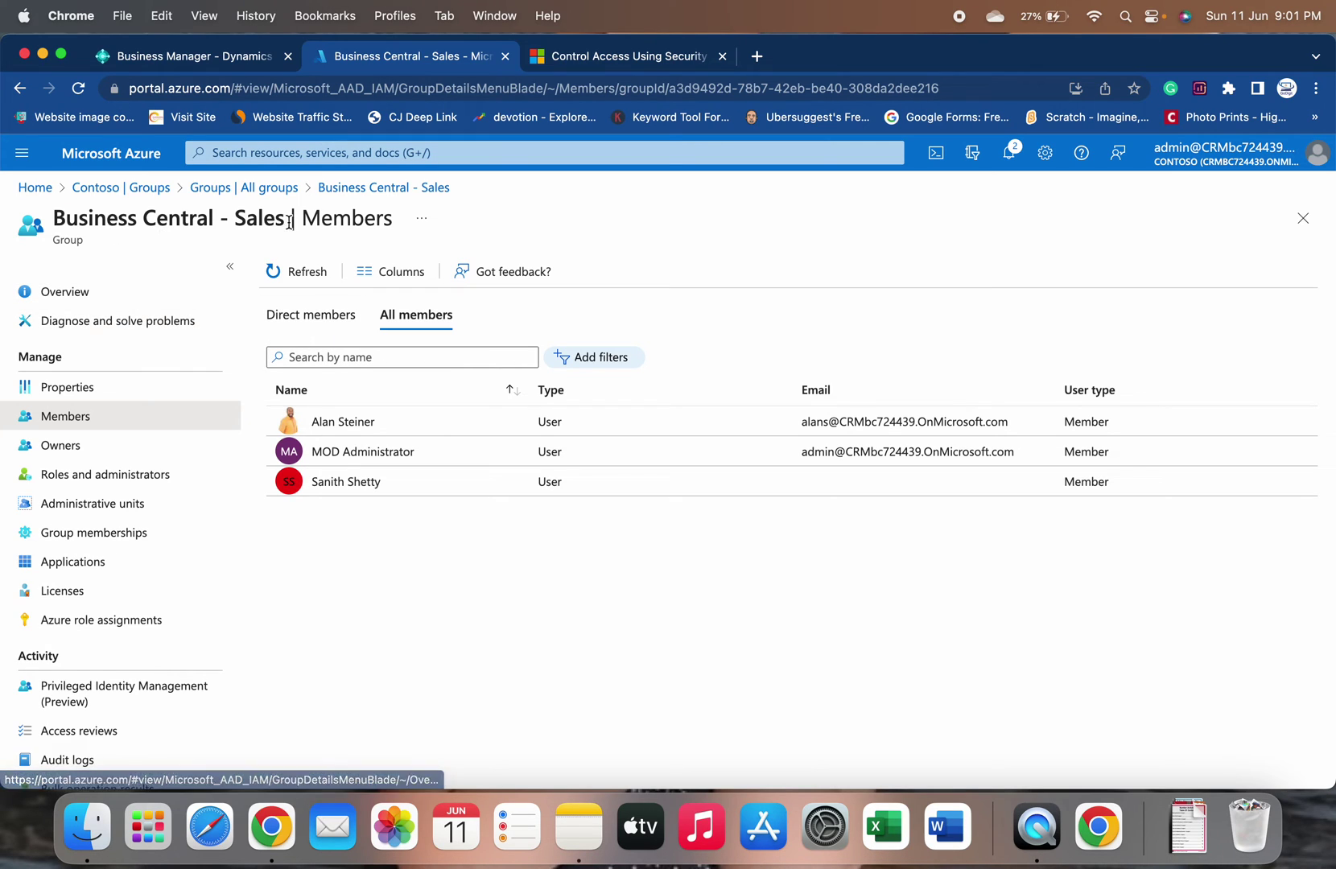
{"action": "left_click", "coordinate": [94, 193]}
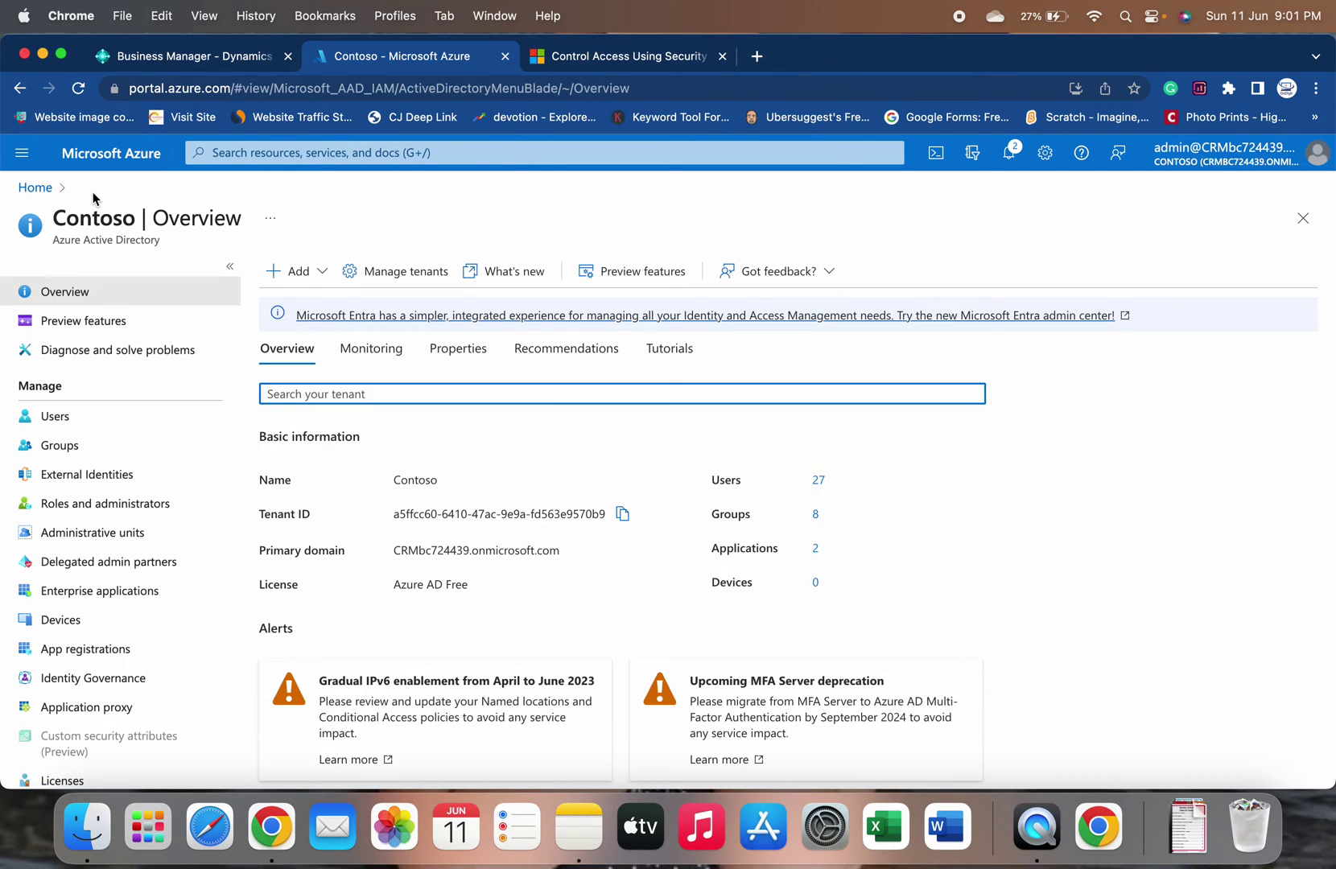
{"action": "left_click", "coordinate": [60, 445]}
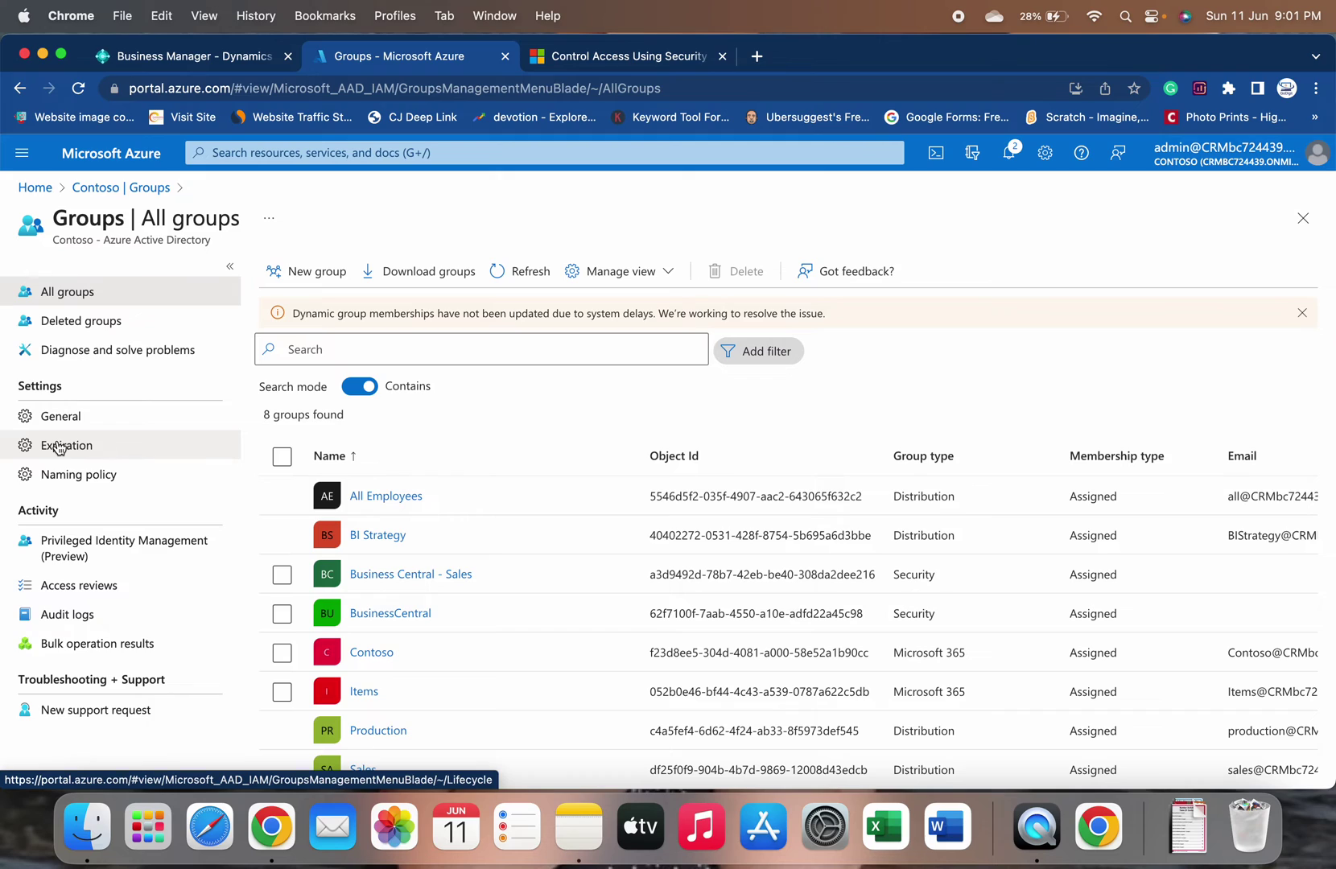
{"action": "left_click", "coordinate": [413, 615]}
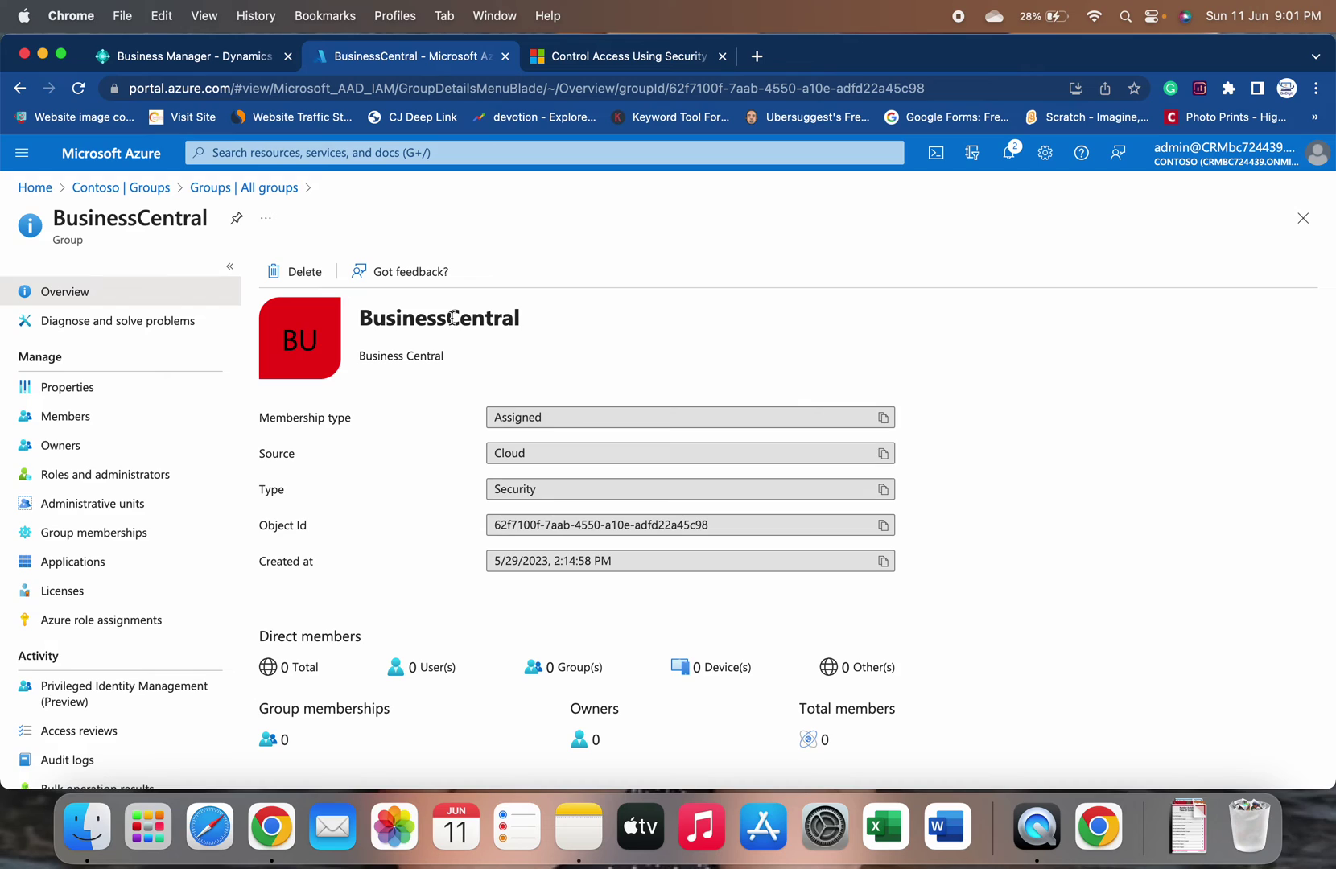
{"action": "left_click", "coordinate": [94, 427]}
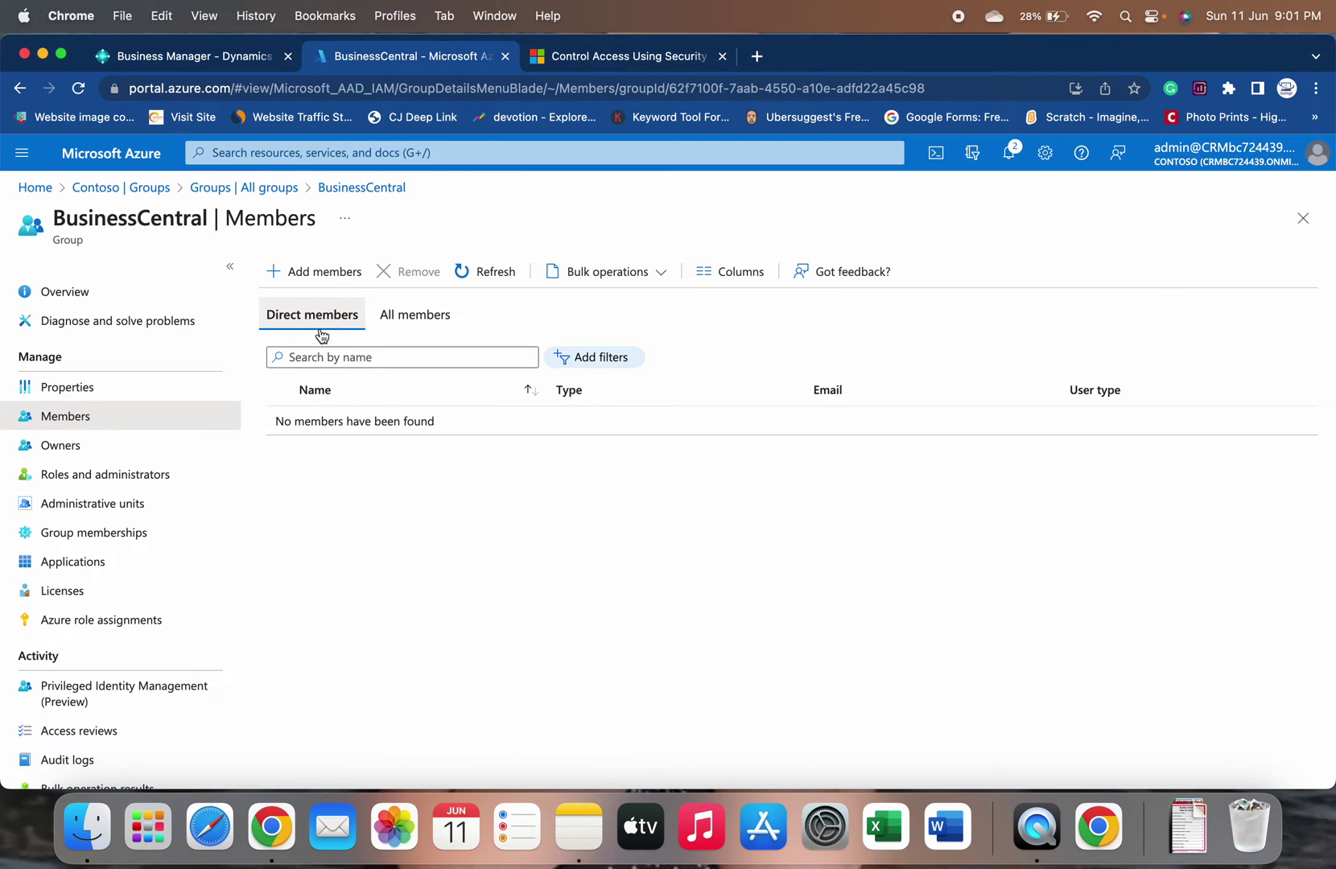
- Add the Business Central - Sales group as a member of the BusinessCentral group and dismiss the notification
{"action": "left_click", "coordinate": [304, 273]}
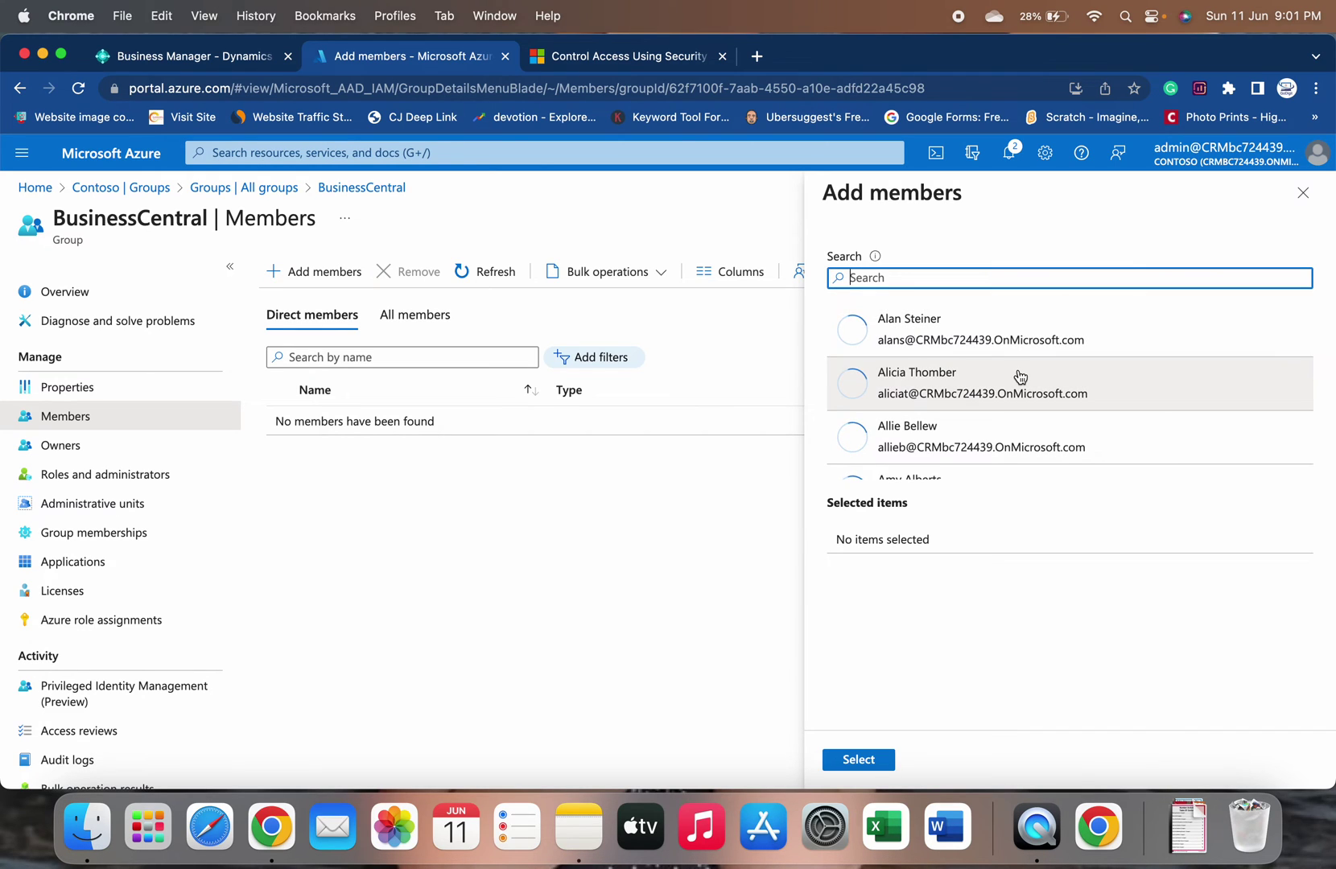
{"action": "scroll", "coordinate": [1019, 377], "scroll_direction": "down", "scroll_amount": 10}
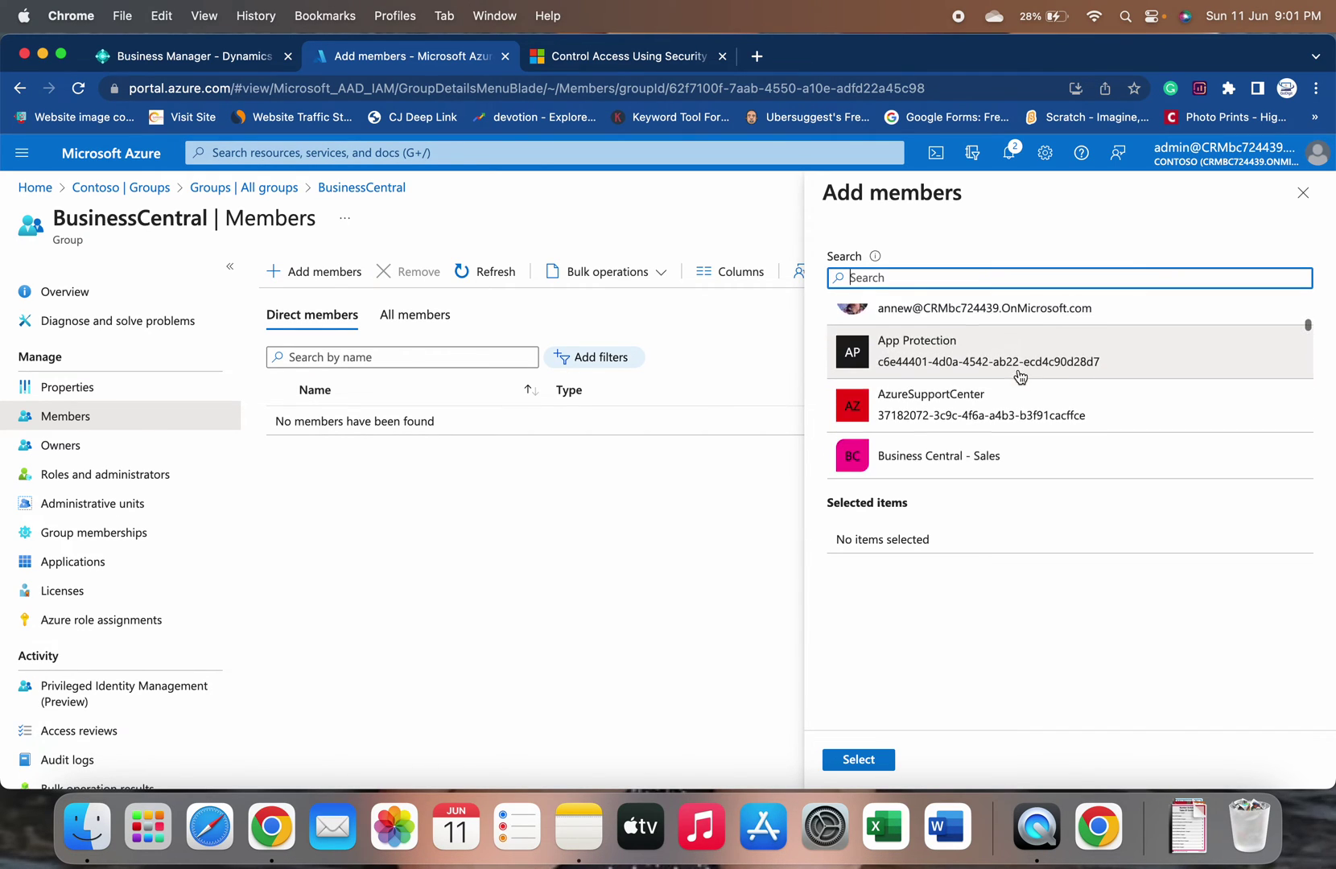
{"action": "scroll", "coordinate": [1019, 377], "scroll_direction": "down", "scroll_amount": 1}
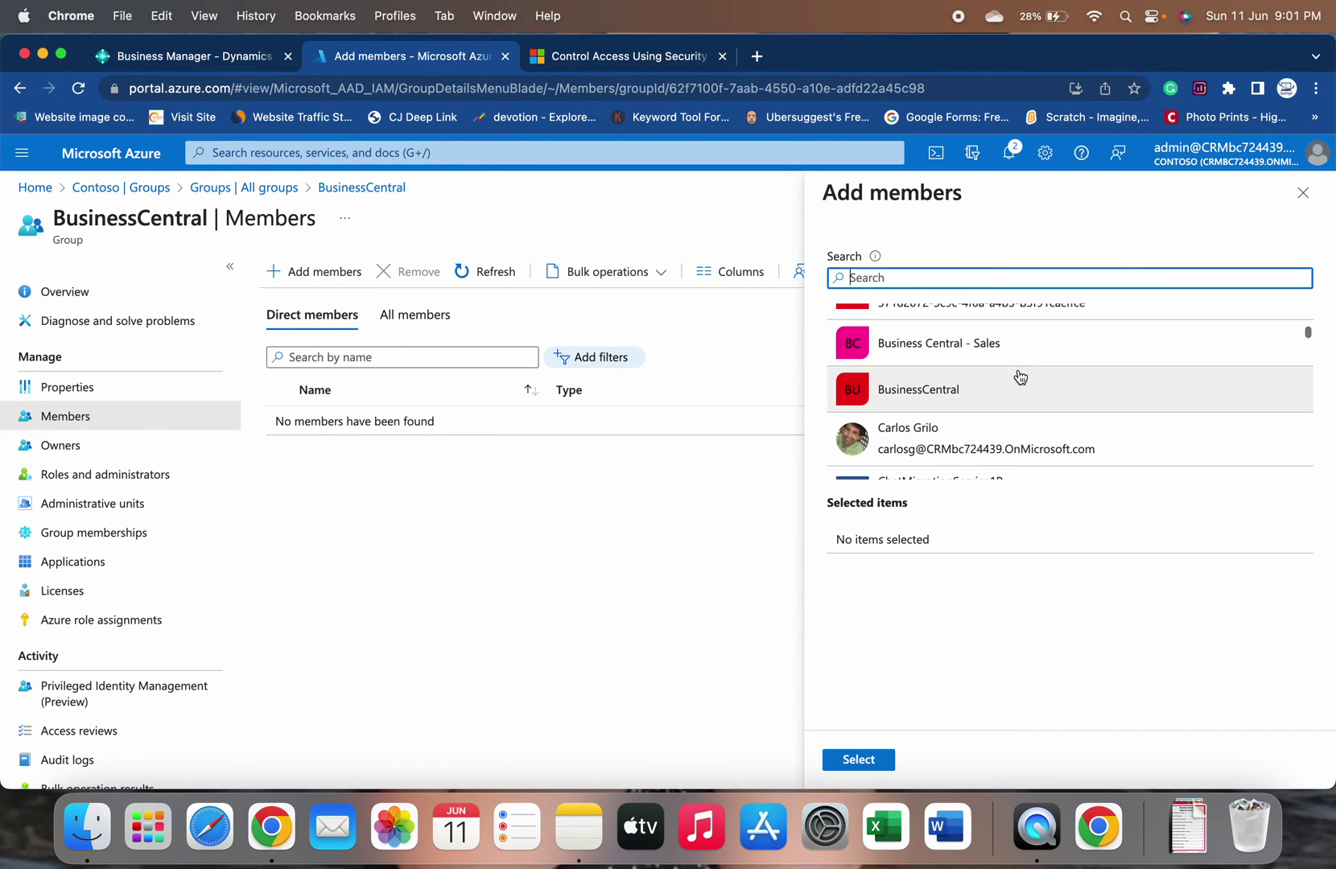
{"action": "left_click", "coordinate": [947, 352]}
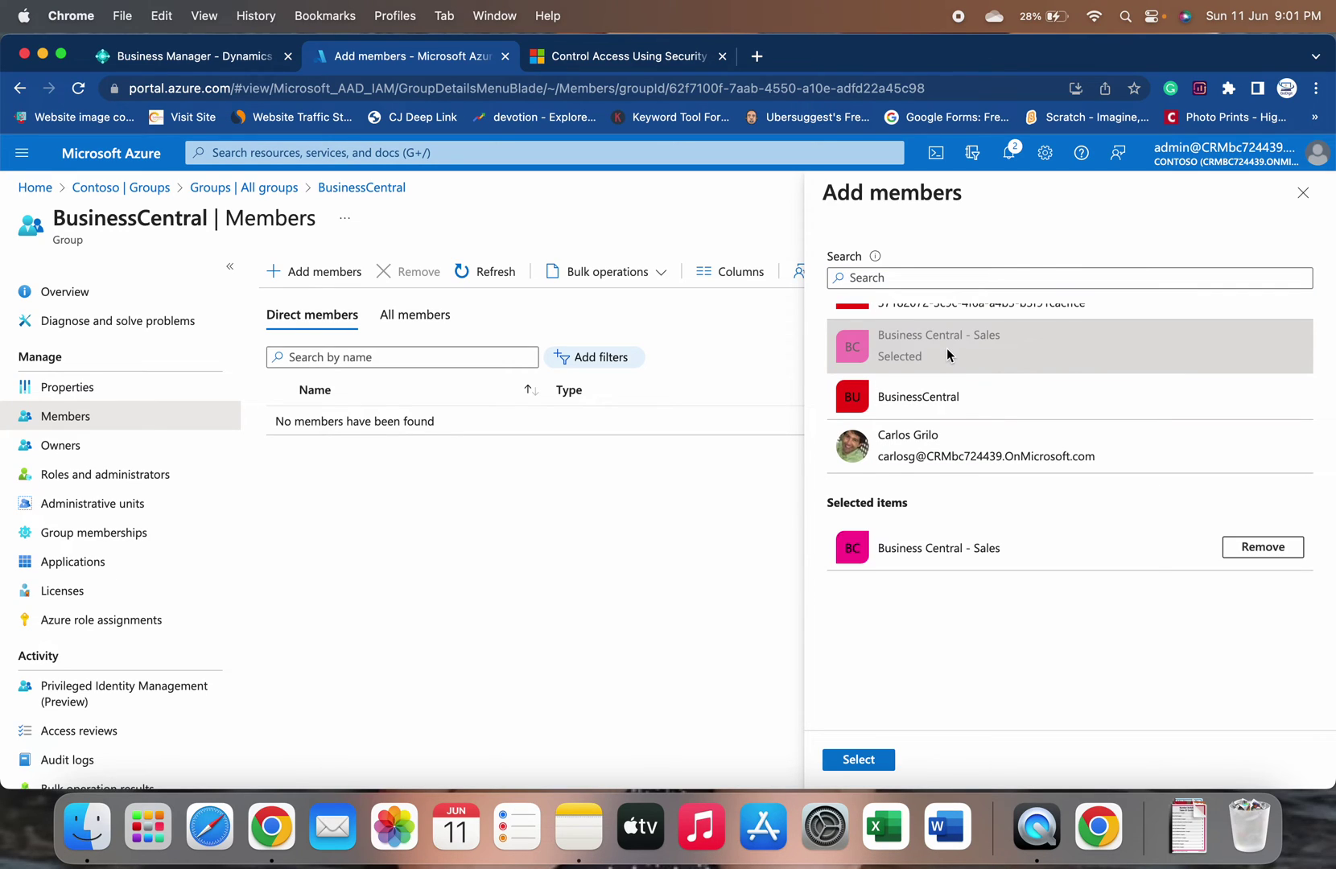
{"action": "left_click", "coordinate": [857, 759]}
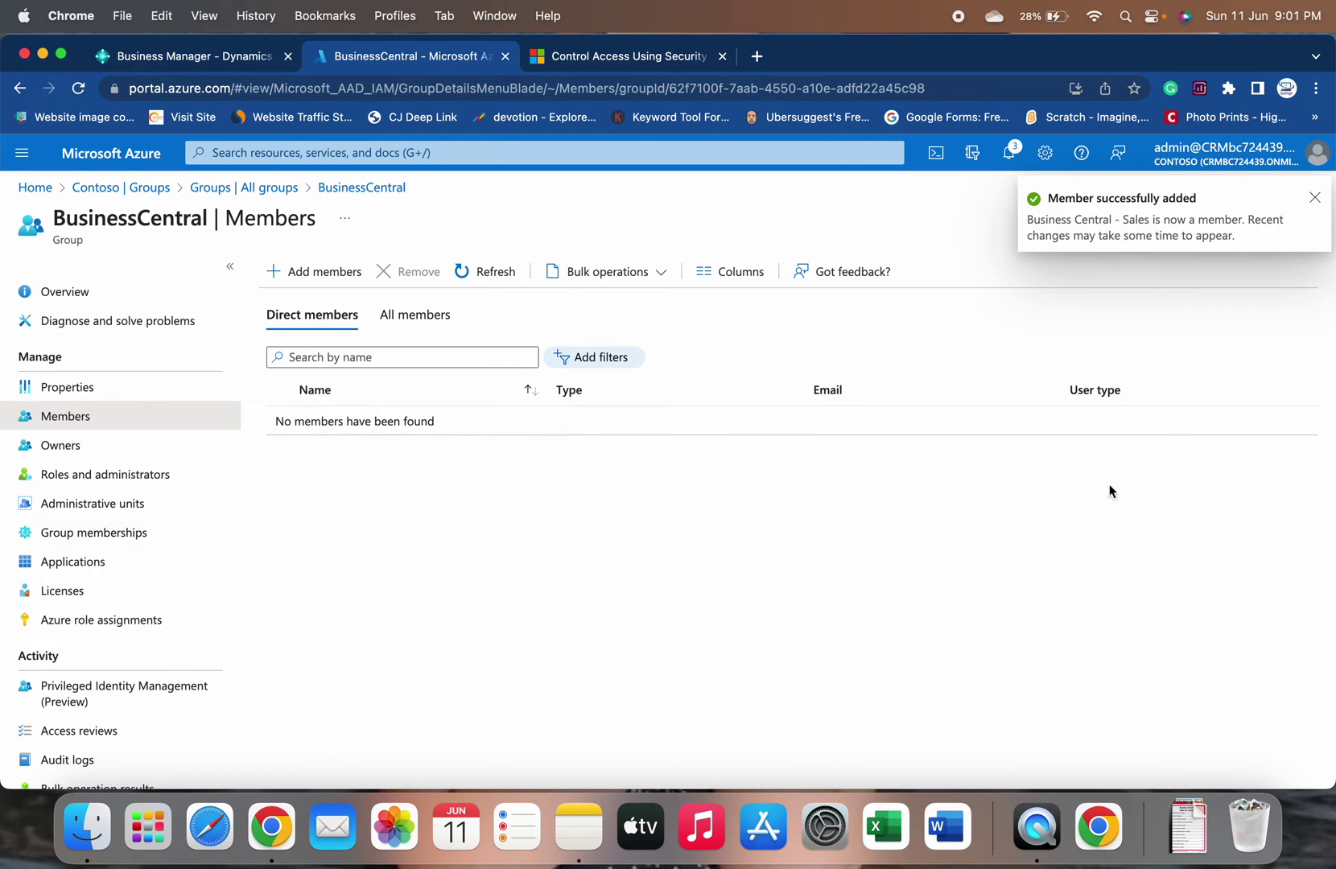
{"action": "left_click", "coordinate": [1317, 197]}
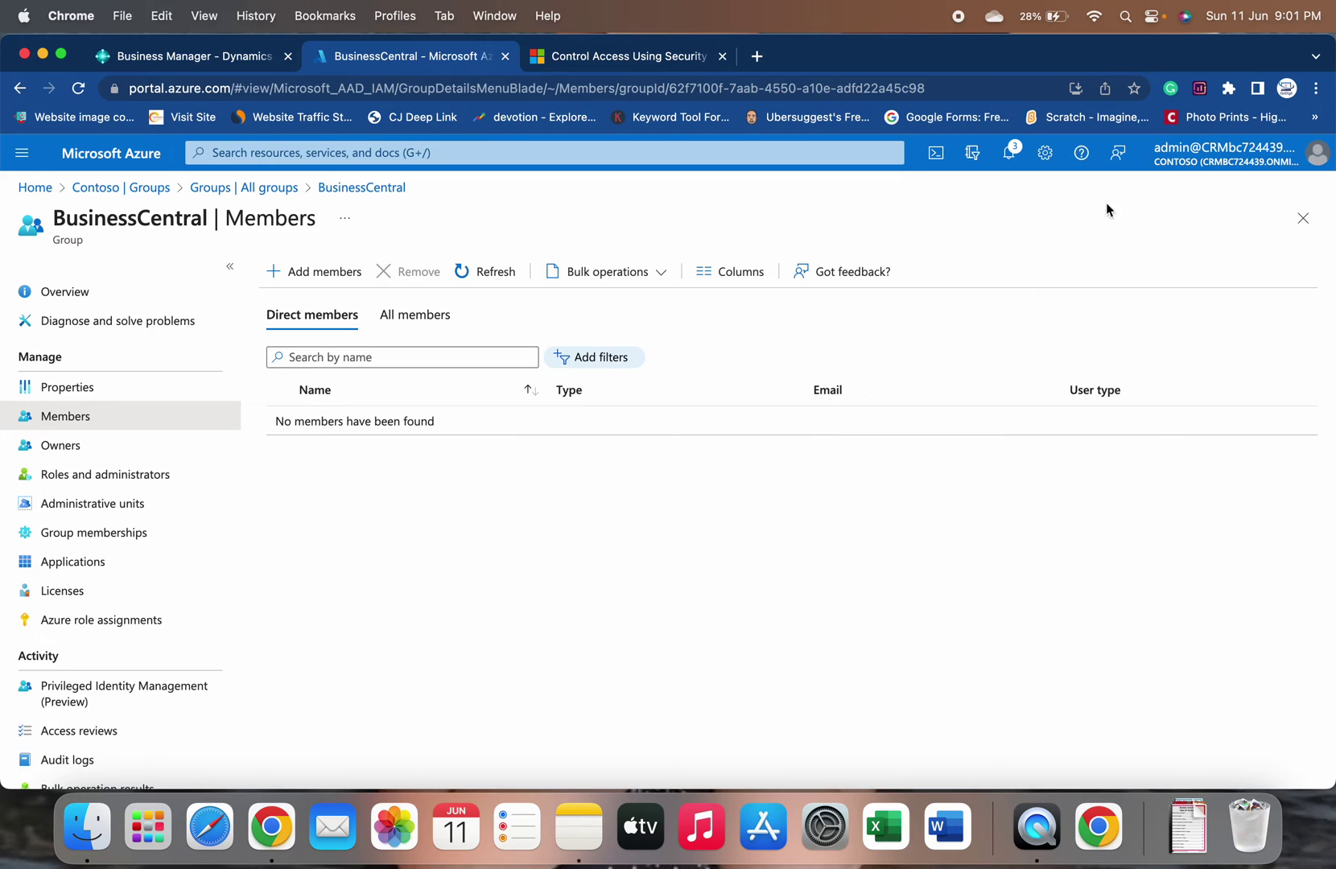
- Refresh the BusinessCentral group's membership and check its direct members and all members for the nested group
{"action": "left_click", "coordinate": [494, 272]}
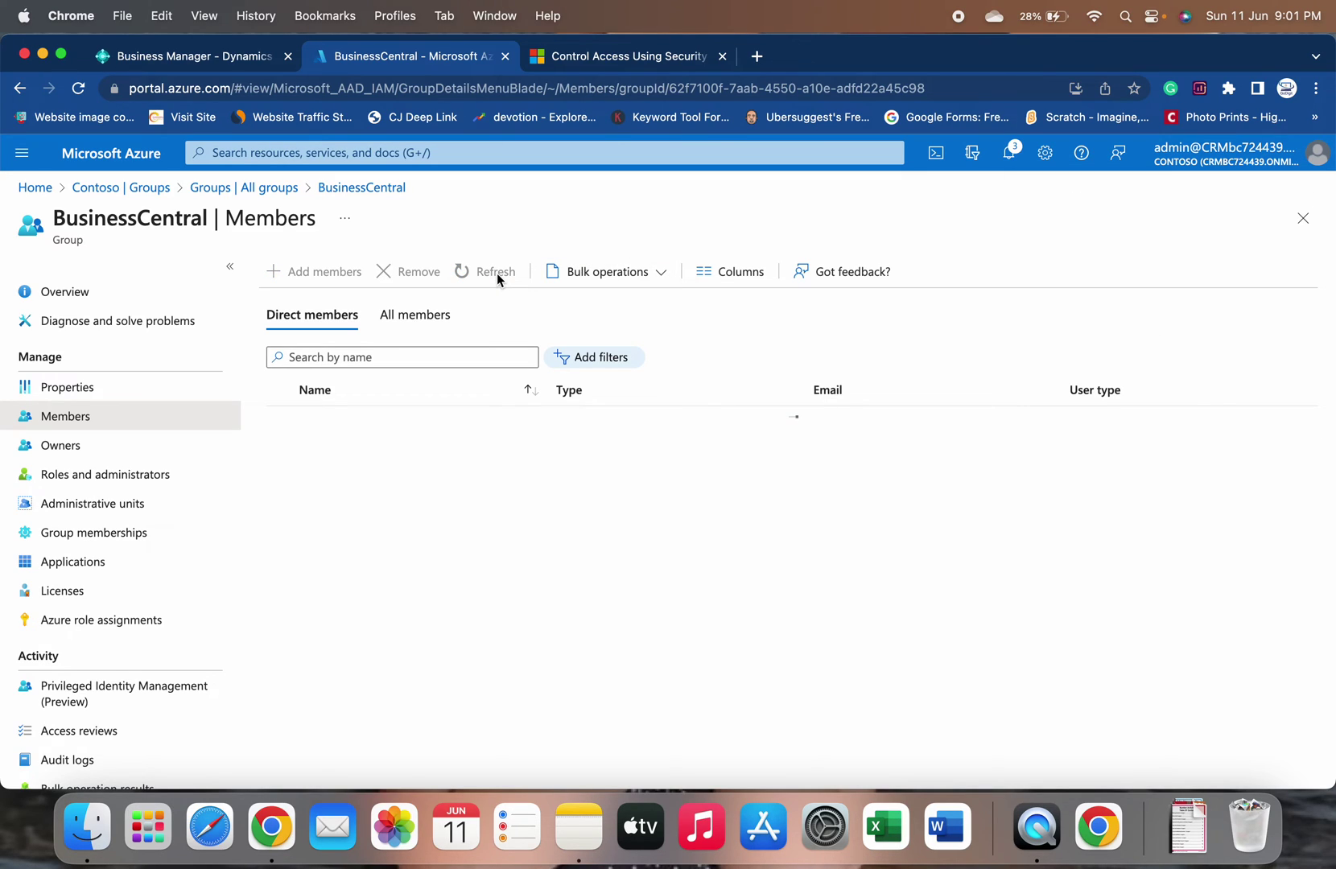
{"action": "left_click", "coordinate": [497, 274]}
{"action": "left_click", "coordinate": [496, 272]}
{"action": "left_click", "coordinate": [441, 316]}
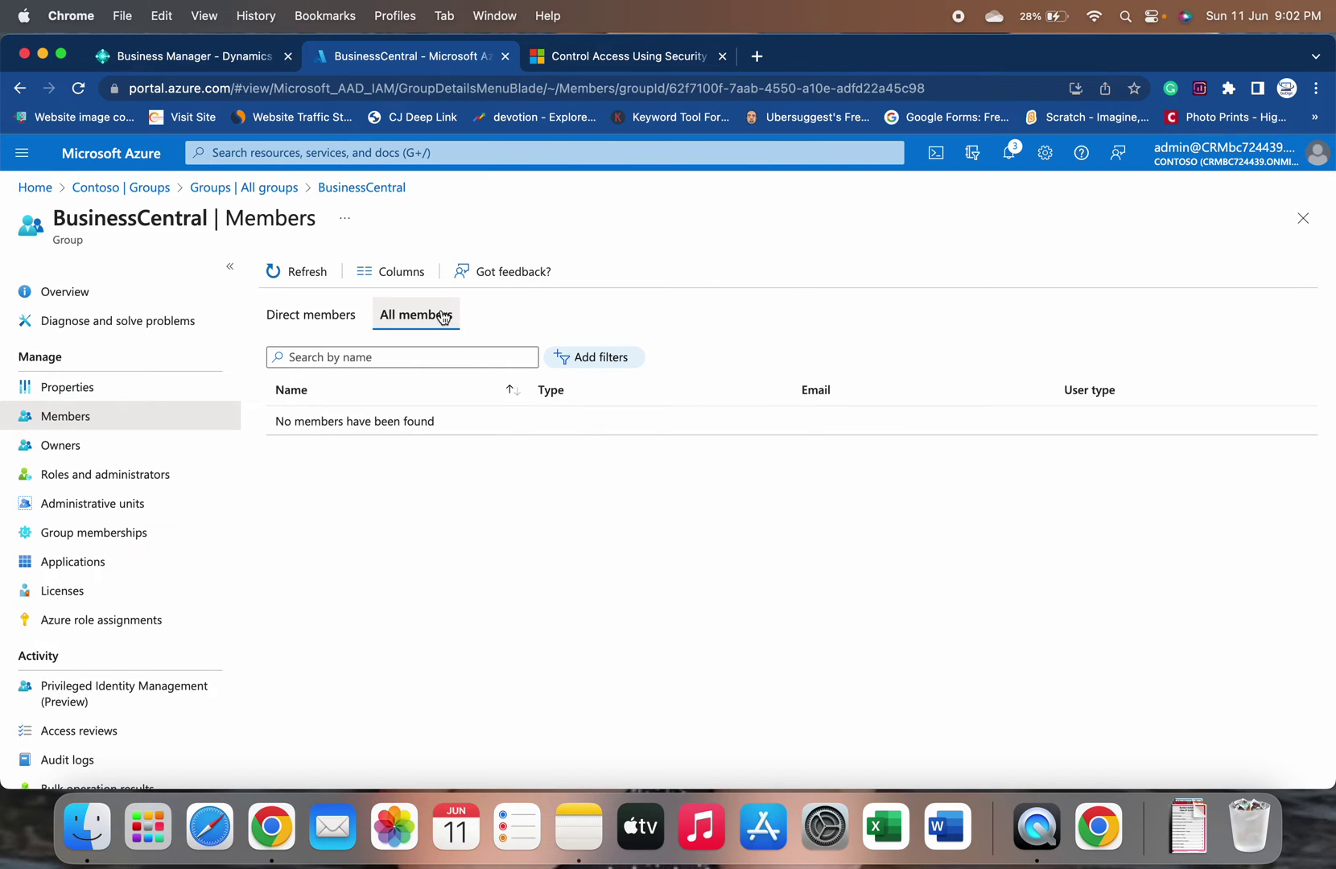
{"action": "left_click", "coordinate": [342, 313]}
{"action": "left_click", "coordinate": [474, 276]}
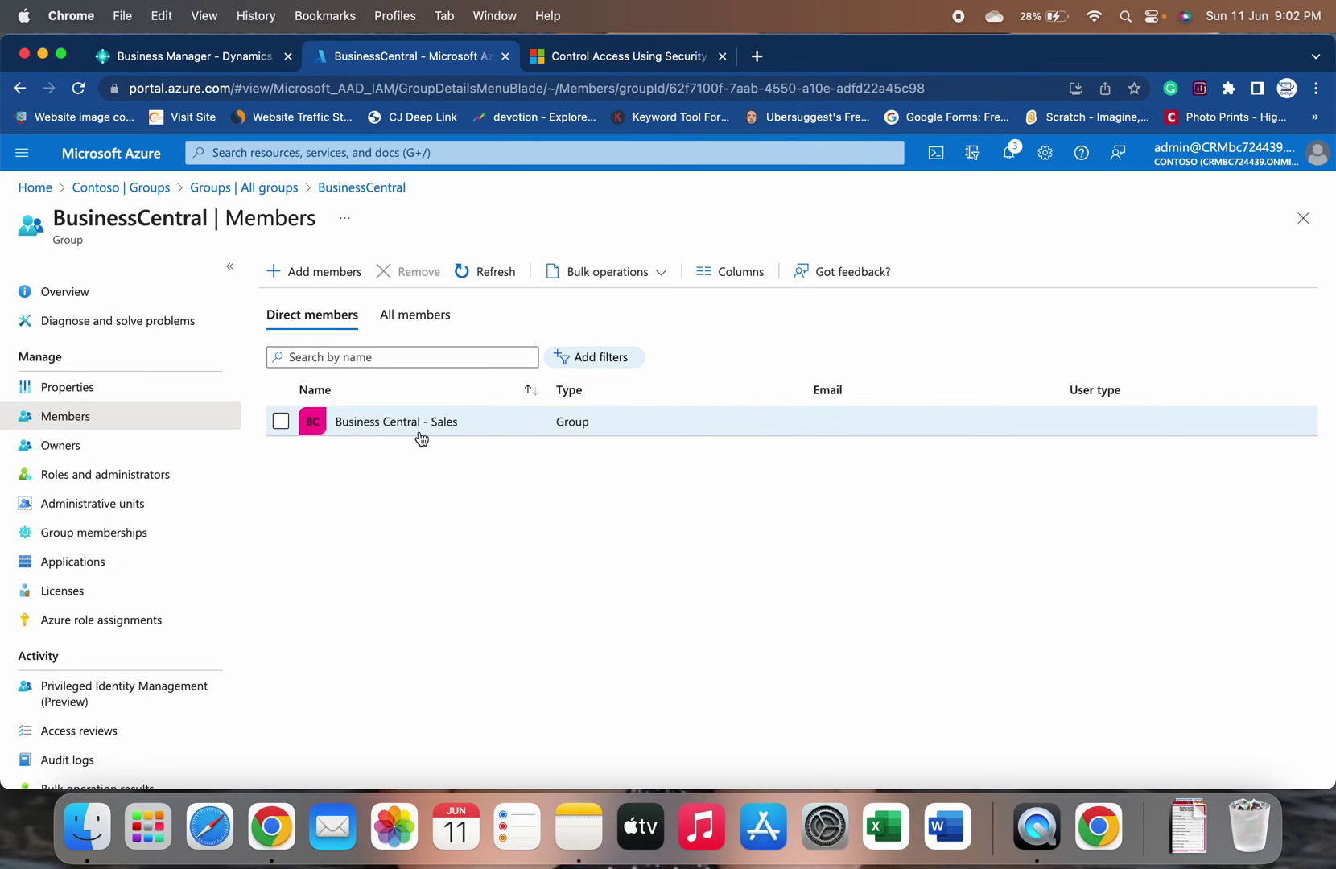
- Switch to Business Central and create a new security group linked to the AAD security group BusinessCentral, with code BUSINESSCENTRAL
{"action": "left_click", "coordinate": [211, 61]}
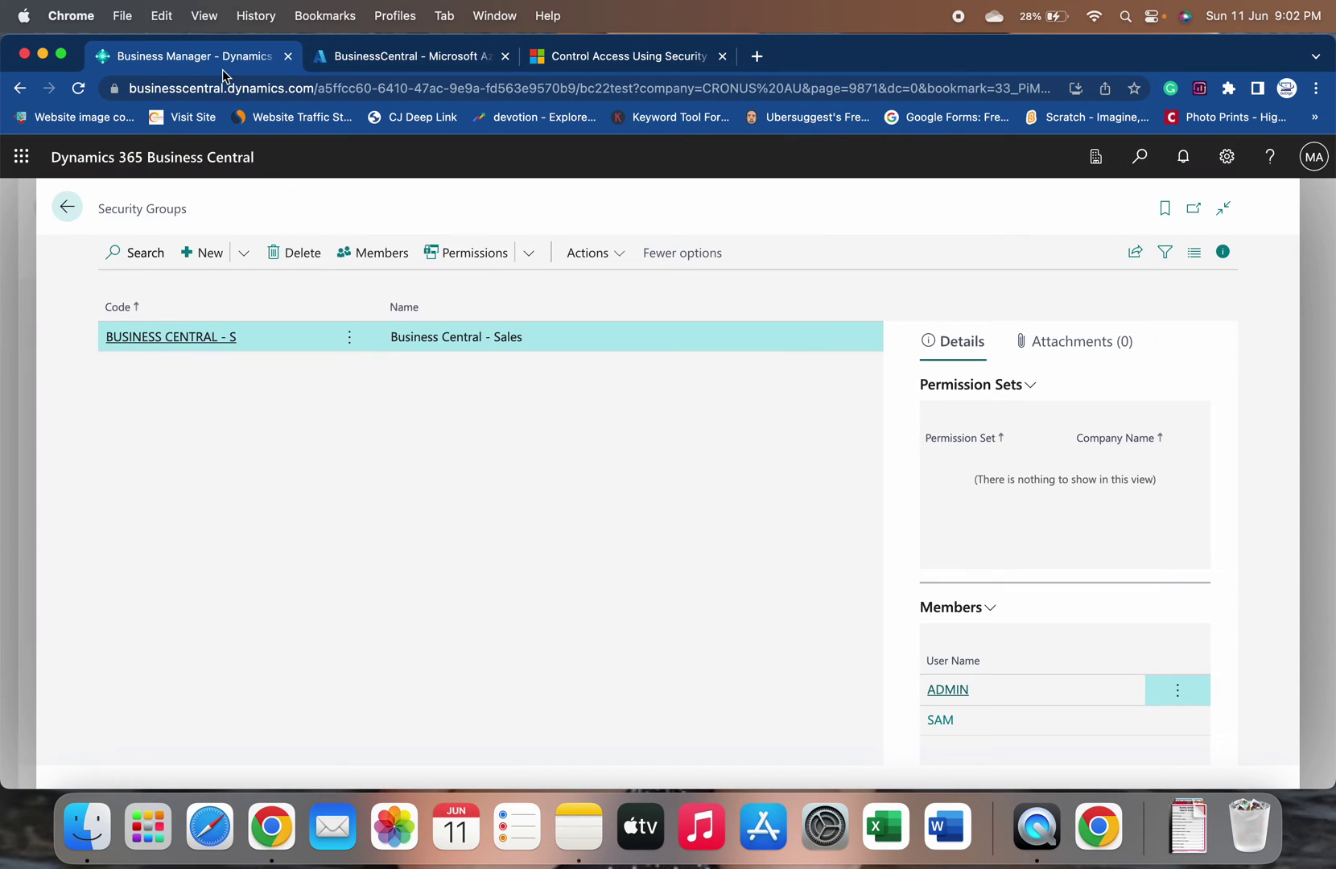
{"action": "left_click", "coordinate": [218, 256]}
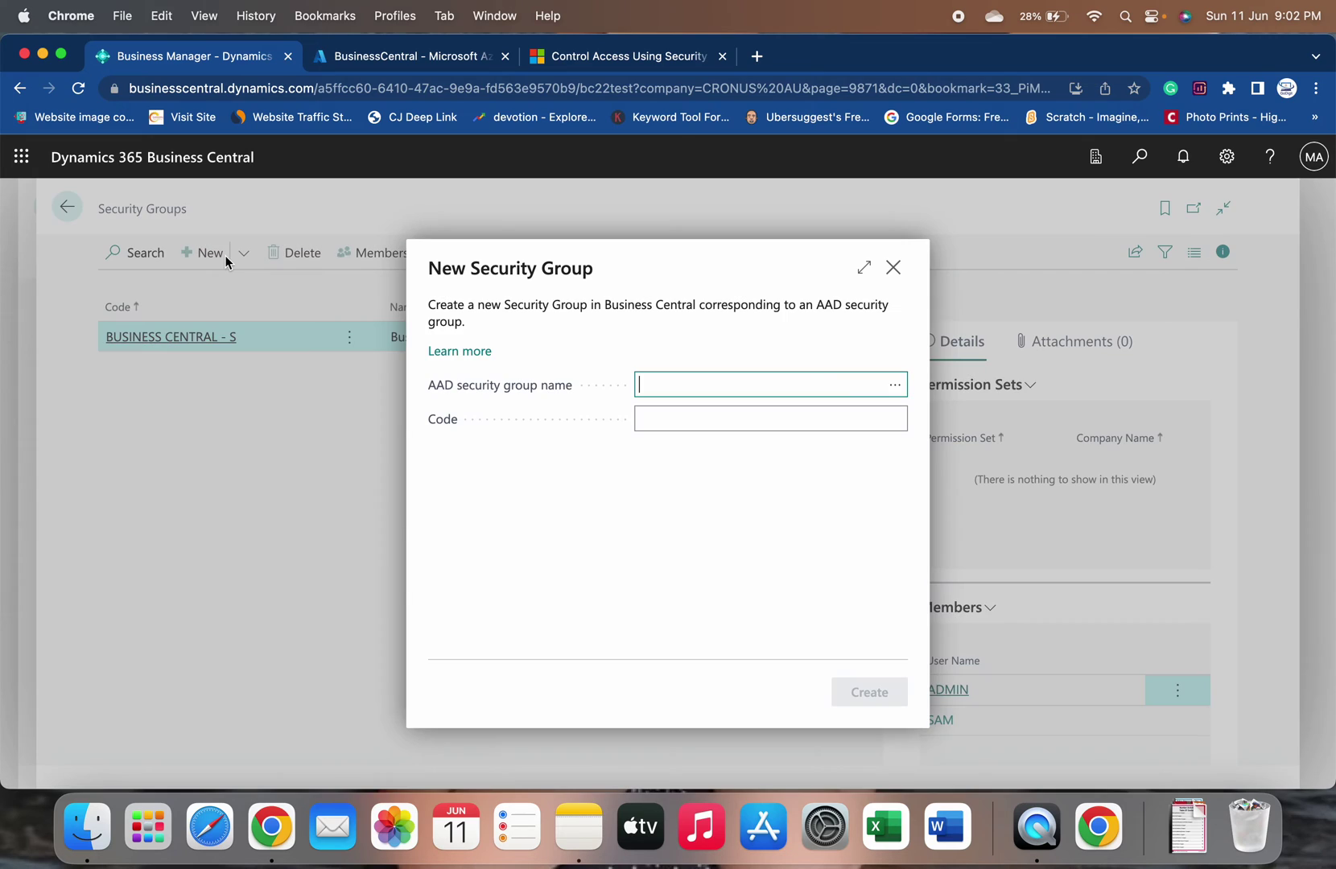
{"action": "left_click", "coordinate": [896, 387]}
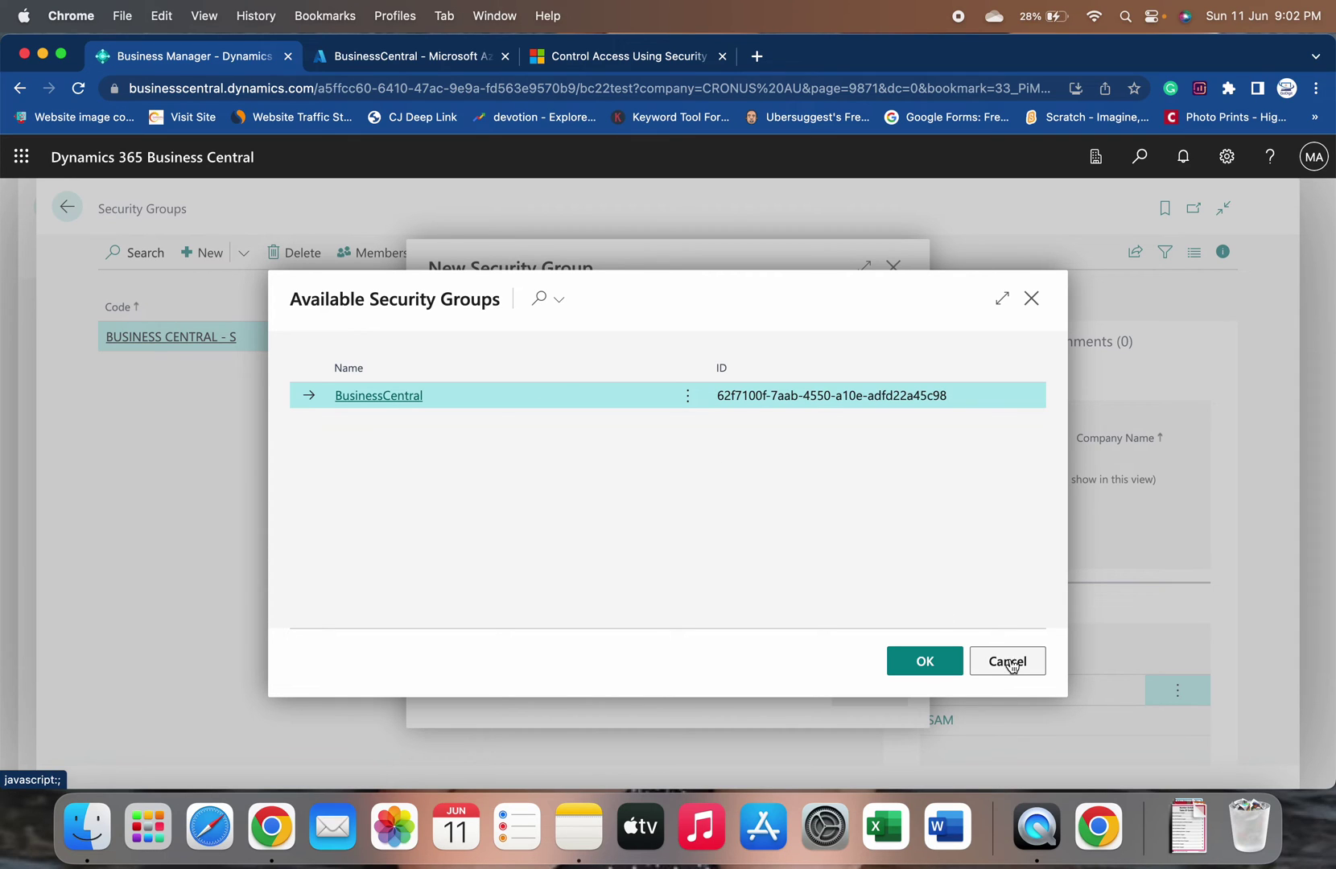
{"action": "left_click", "coordinate": [924, 661]}
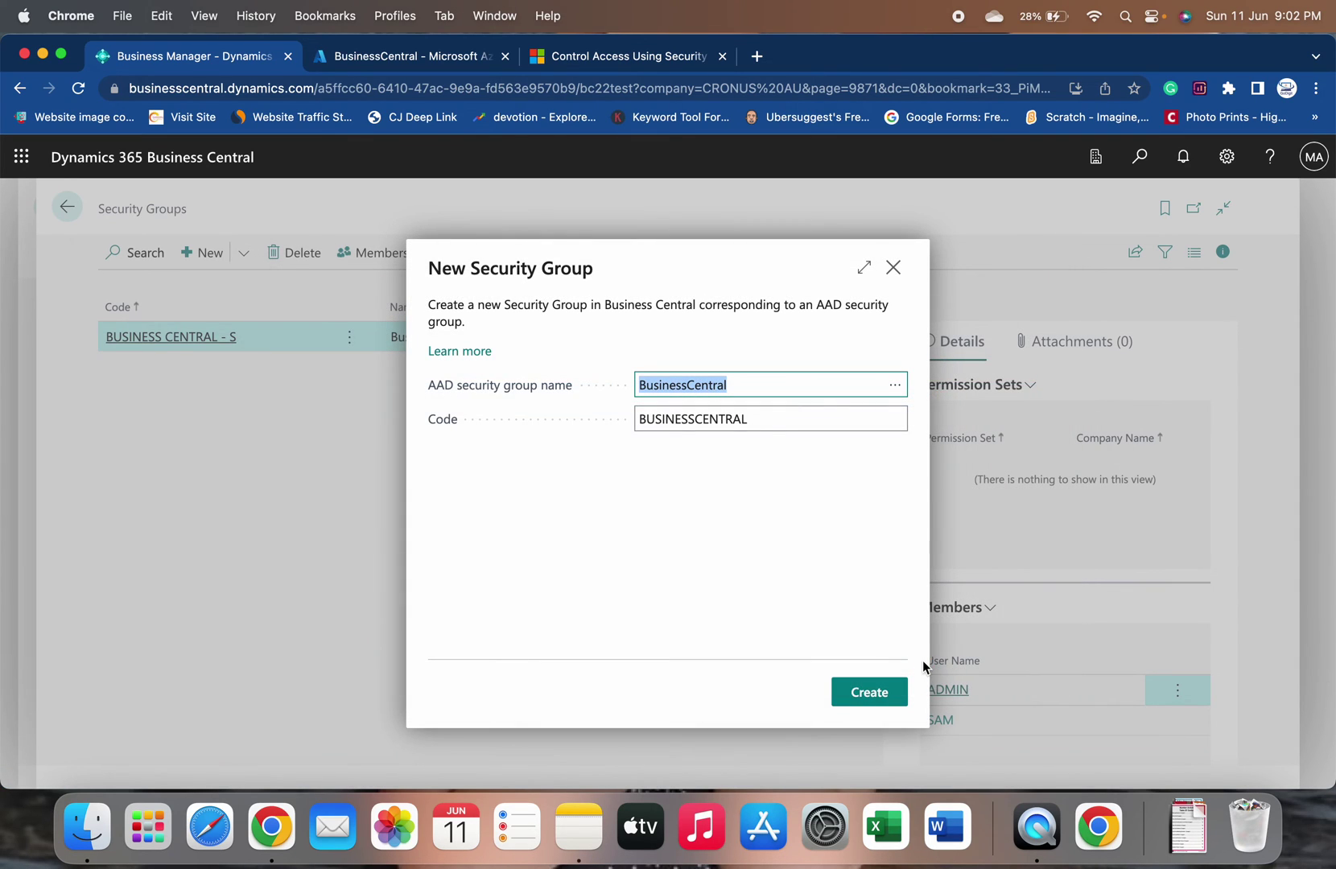
{"action": "left_click", "coordinate": [860, 693]}
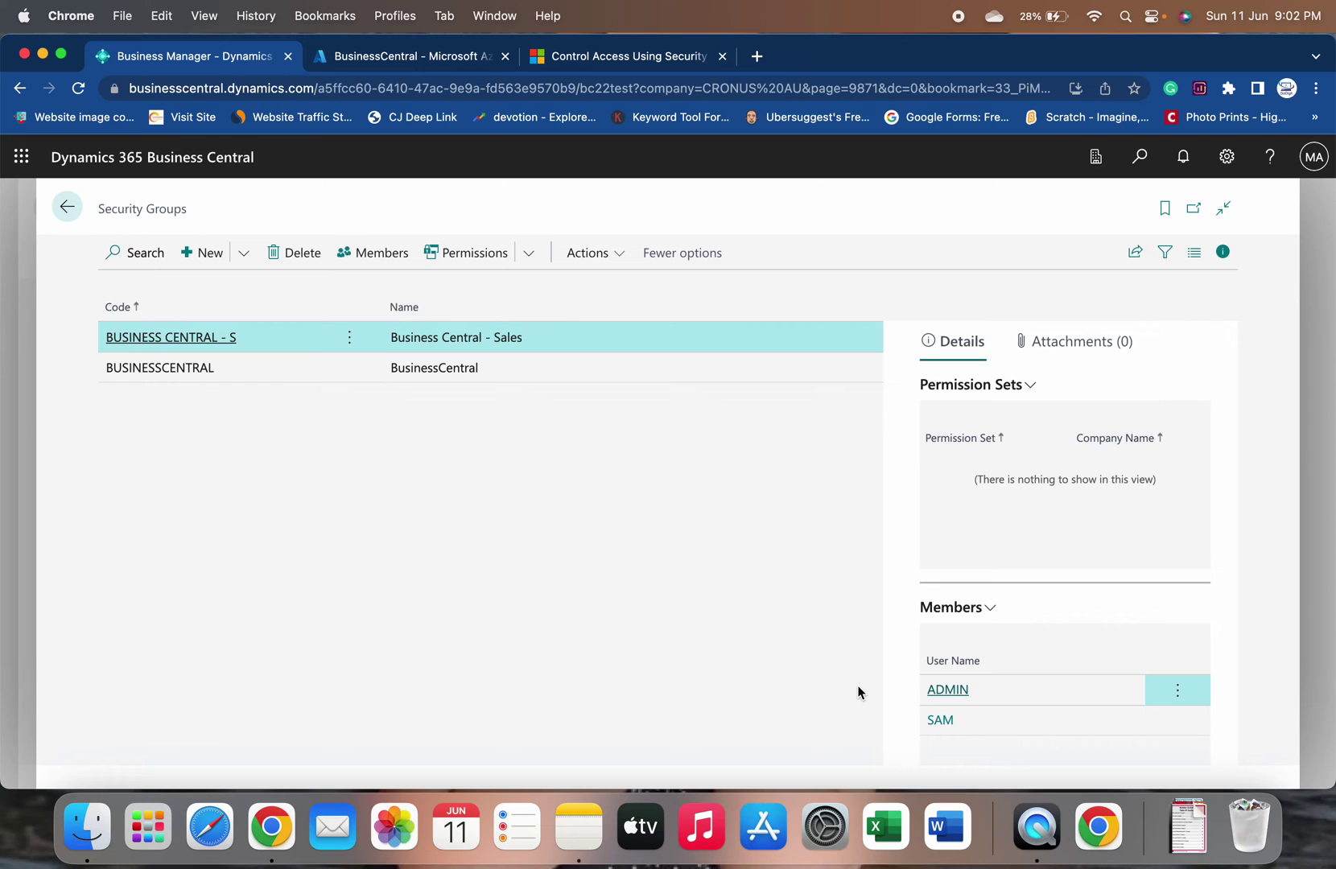
- Compare the members of both Business Central security groups and check them against the nested group membership in the Azure portal
{"action": "left_click", "coordinate": [252, 369]}
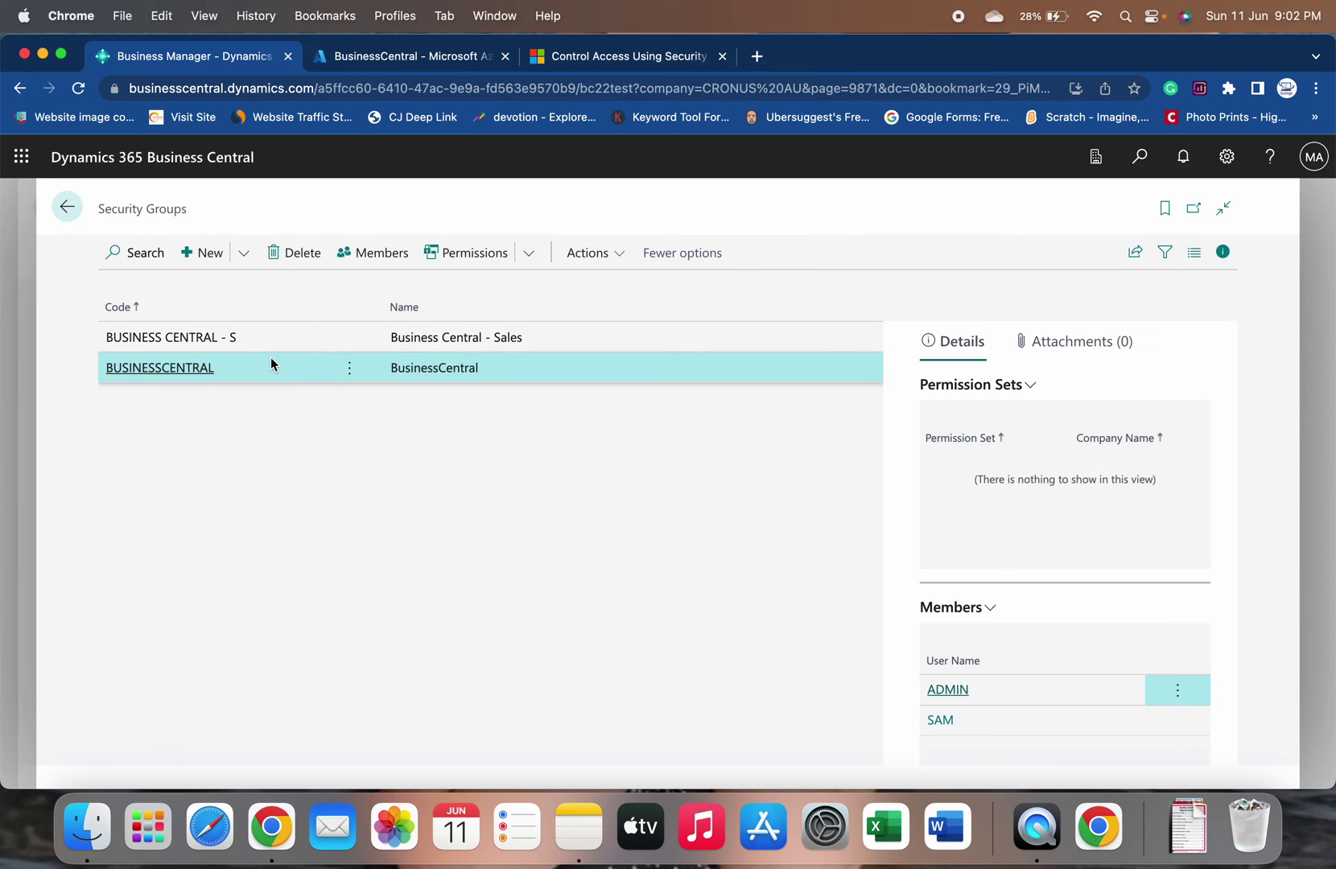
{"action": "left_click", "coordinate": [272, 342]}
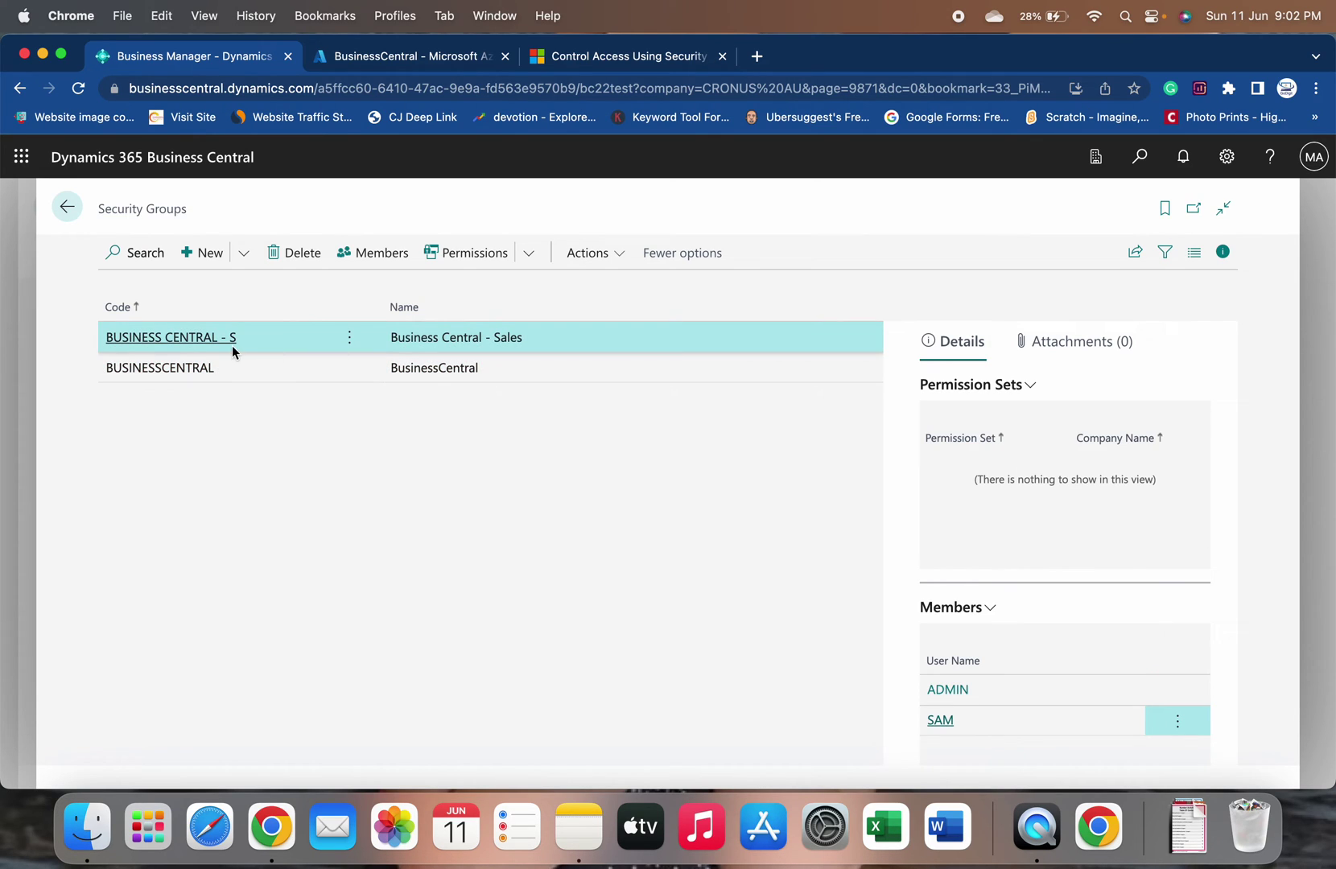
{"action": "left_click", "coordinate": [419, 51]}
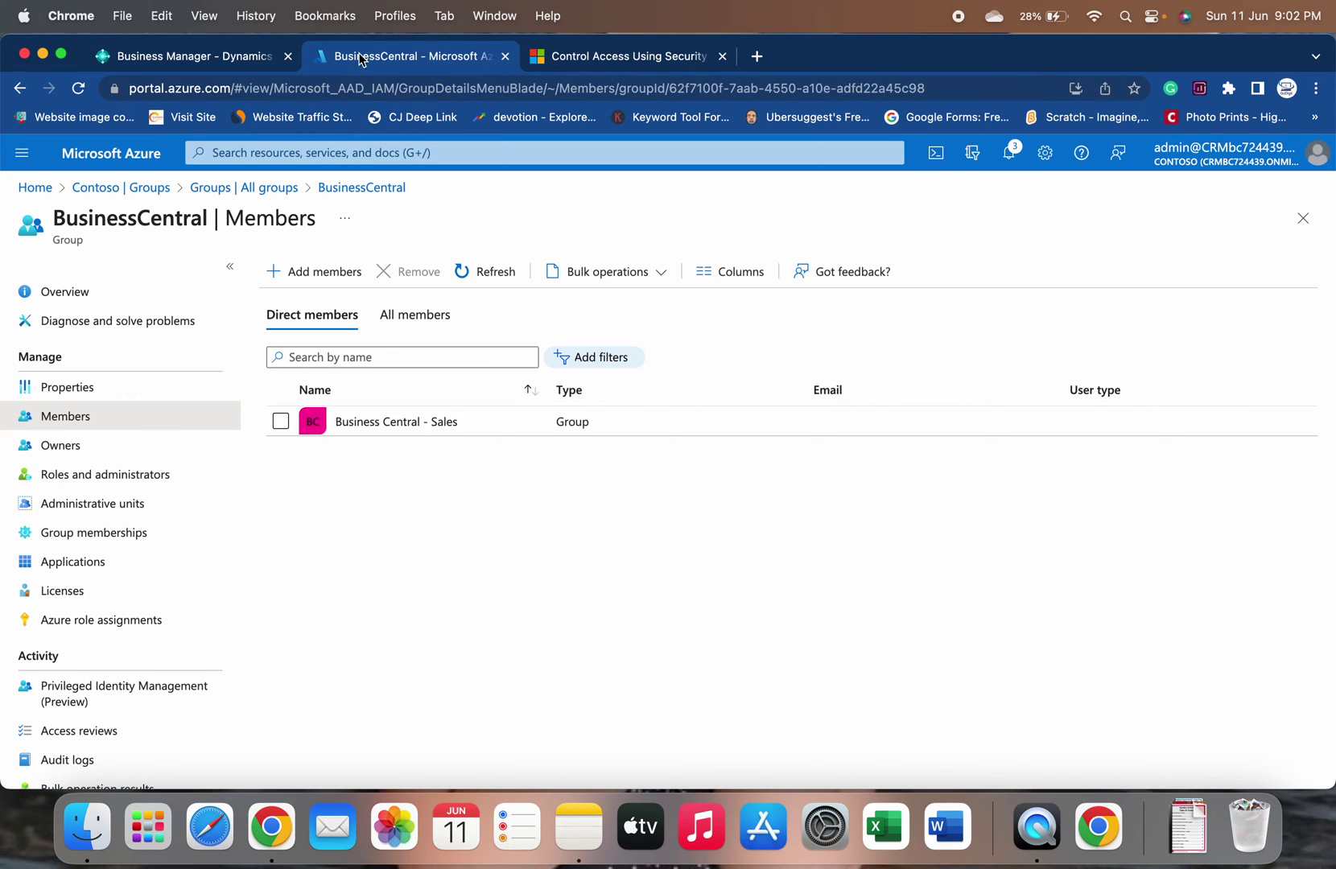
{"action": "left_click", "coordinate": [221, 55]}
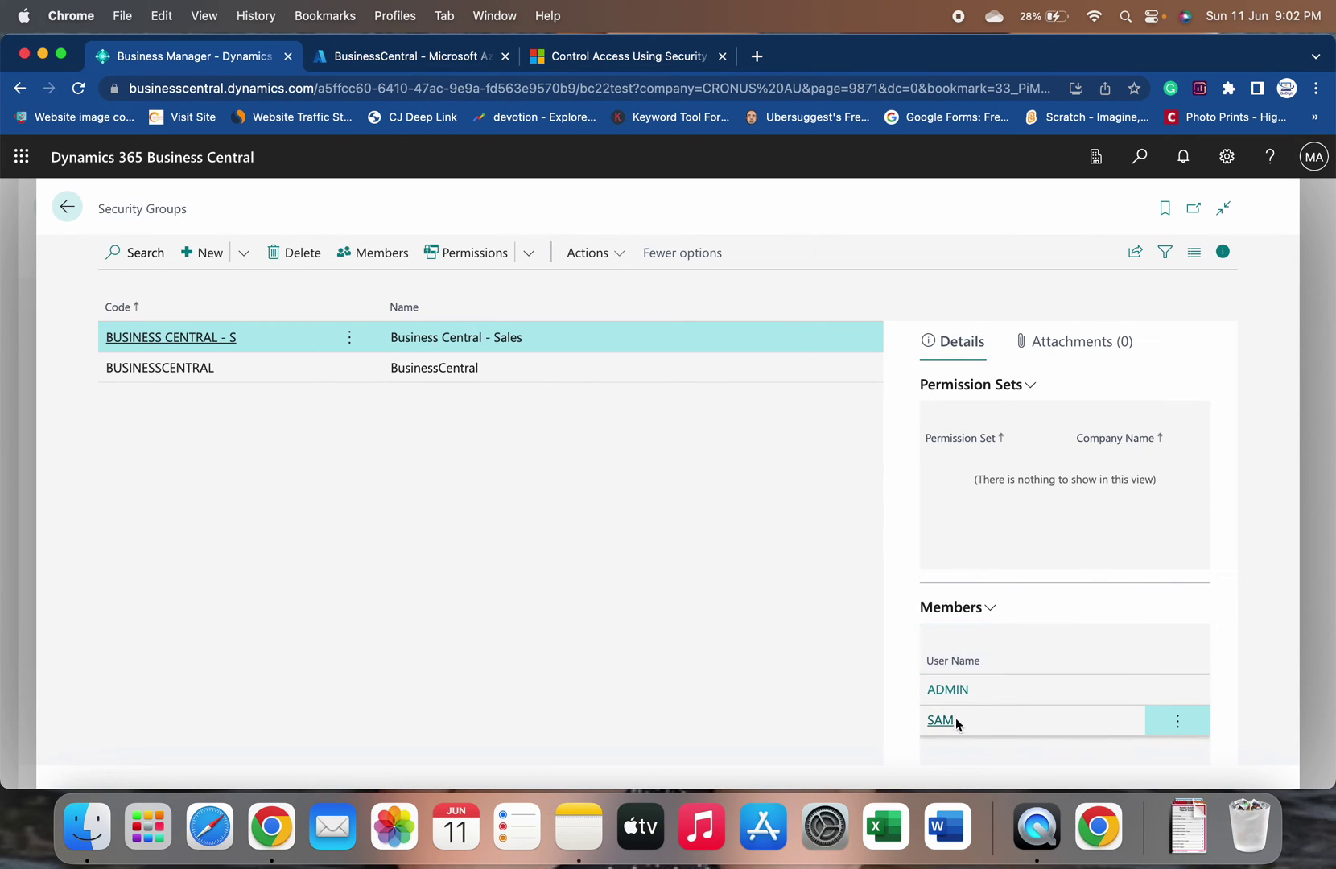
{"action": "left_click", "coordinate": [233, 372]}
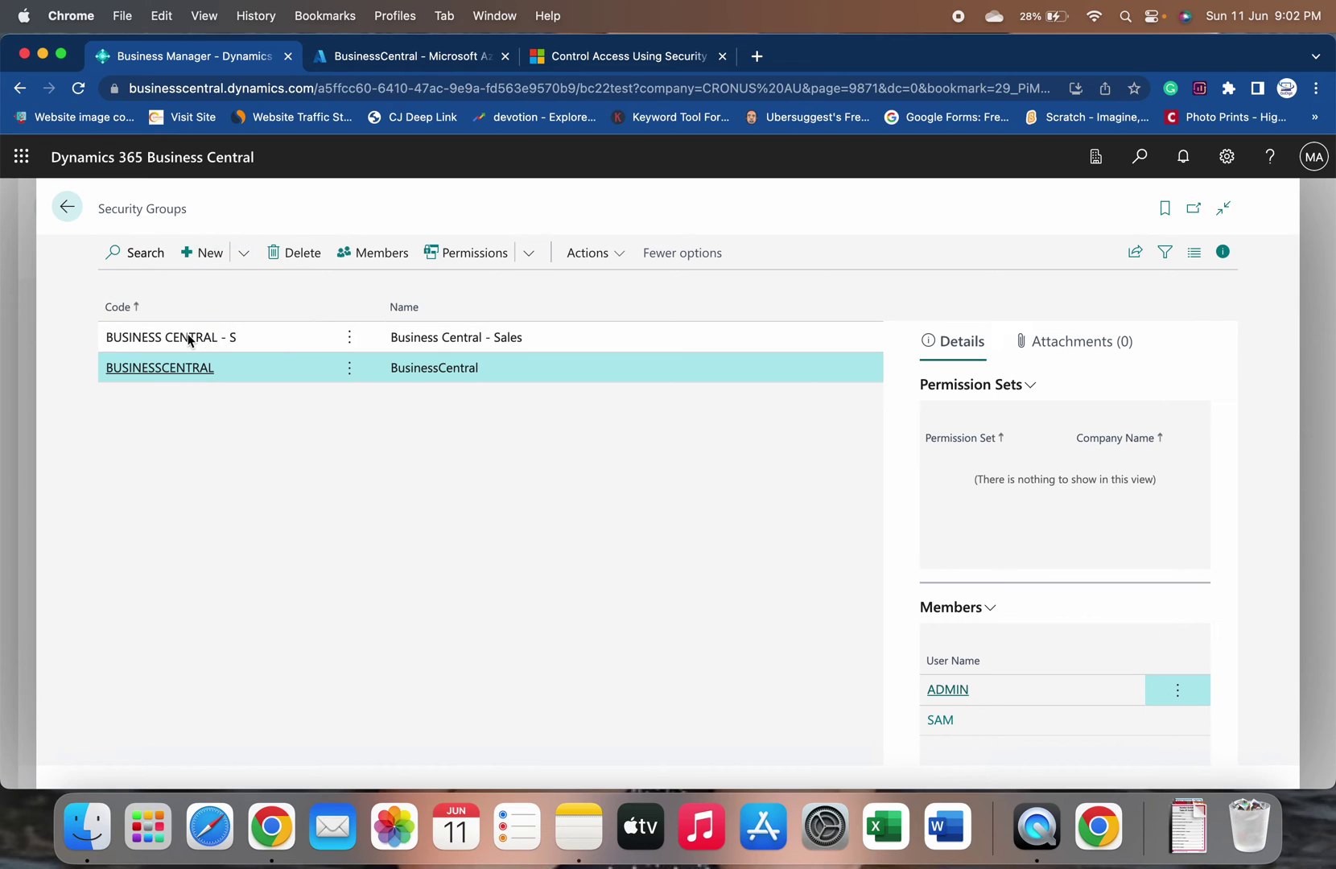
{"action": "left_click", "coordinate": [262, 345]}
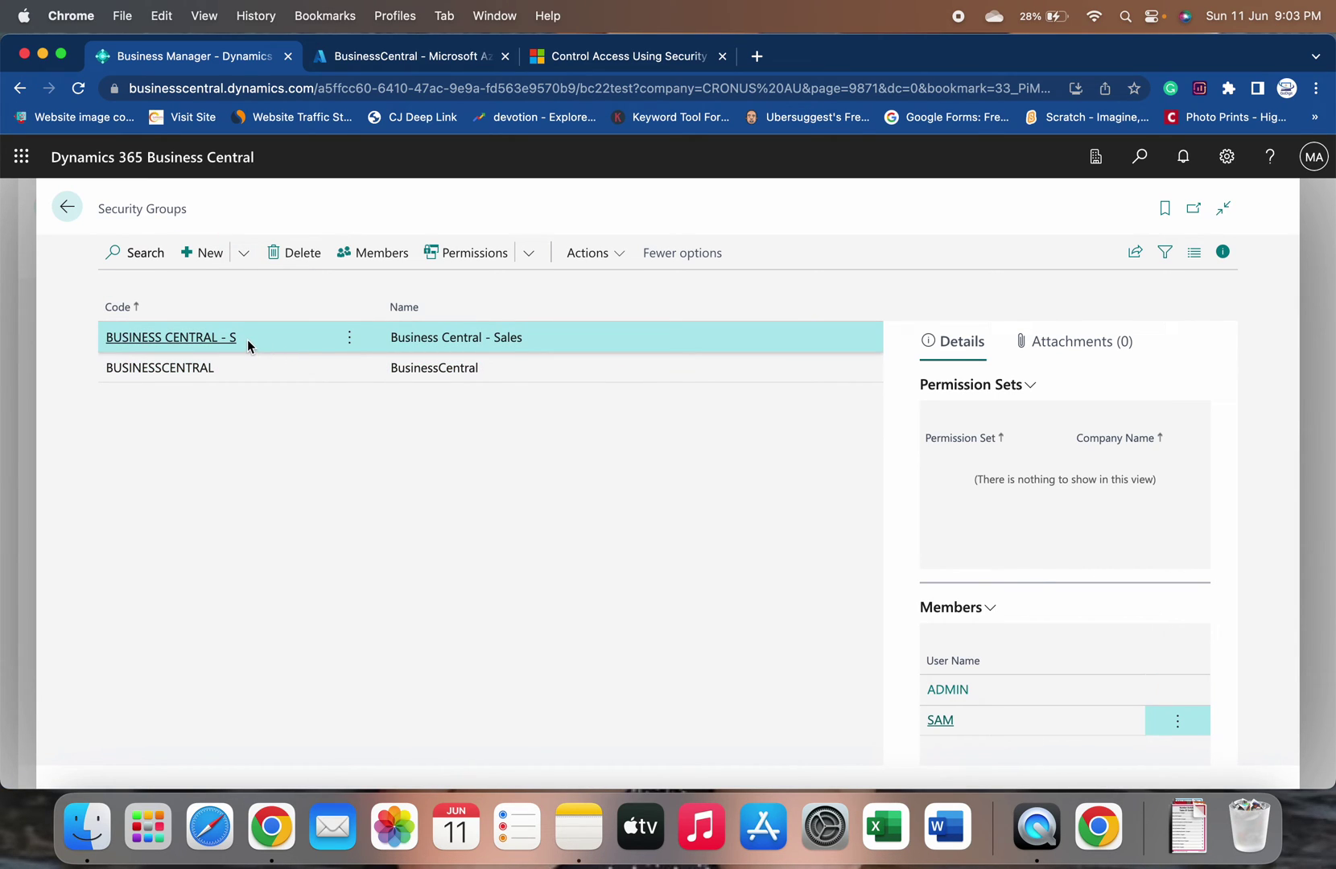
{"action": "left_click", "coordinate": [247, 370]}
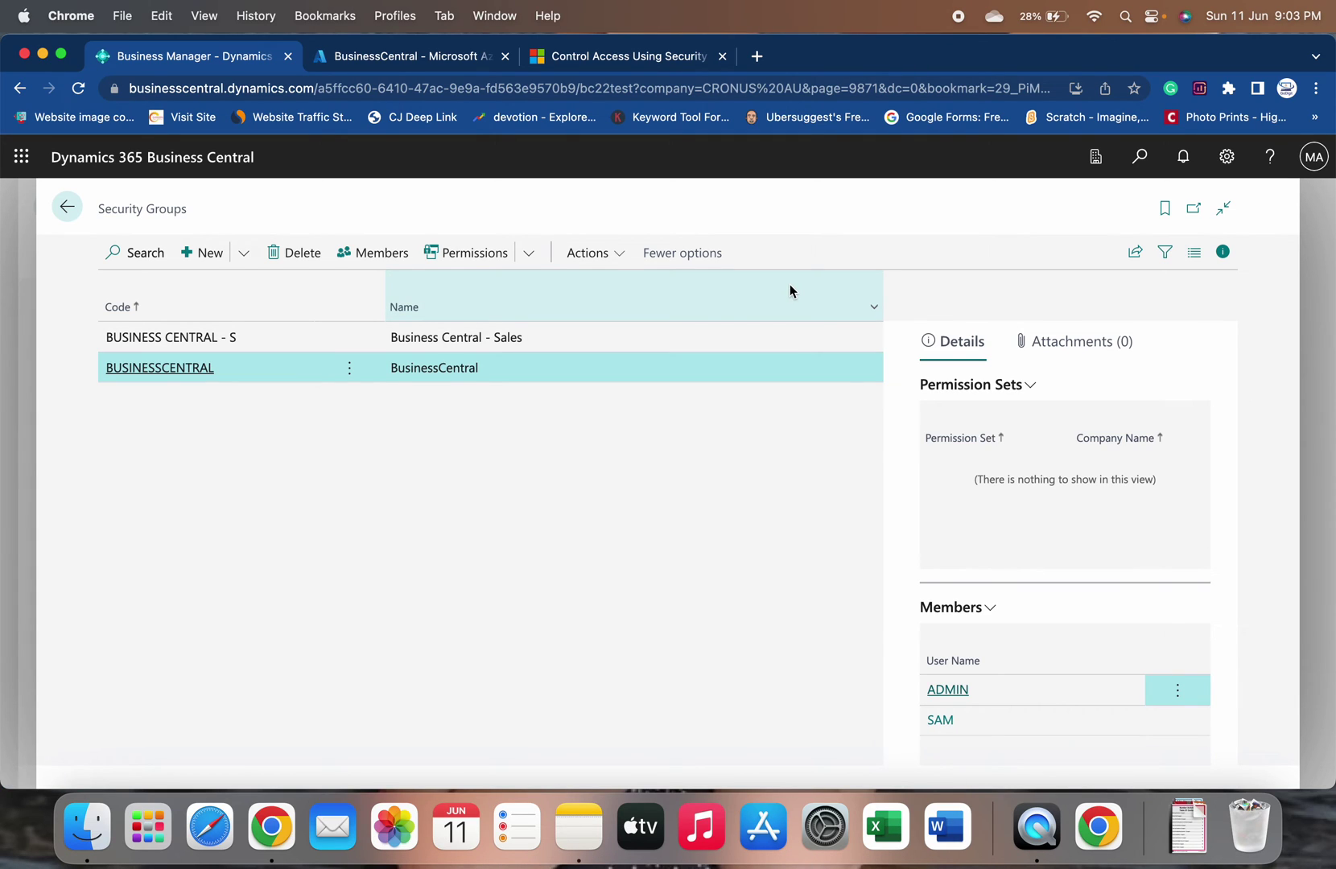
{"action": "left_click", "coordinate": [396, 63]}
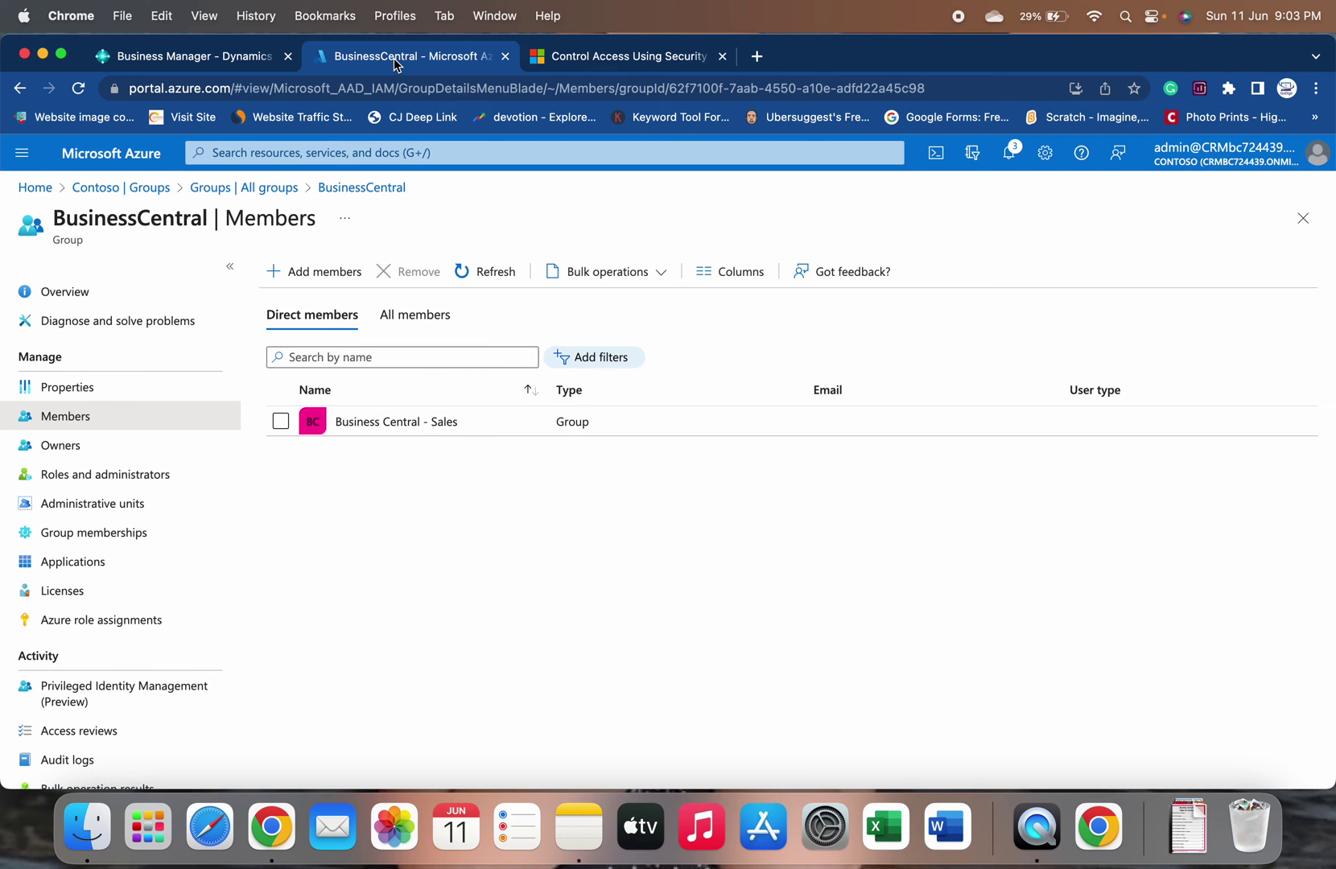
{"action": "left_click", "coordinate": [215, 63]}
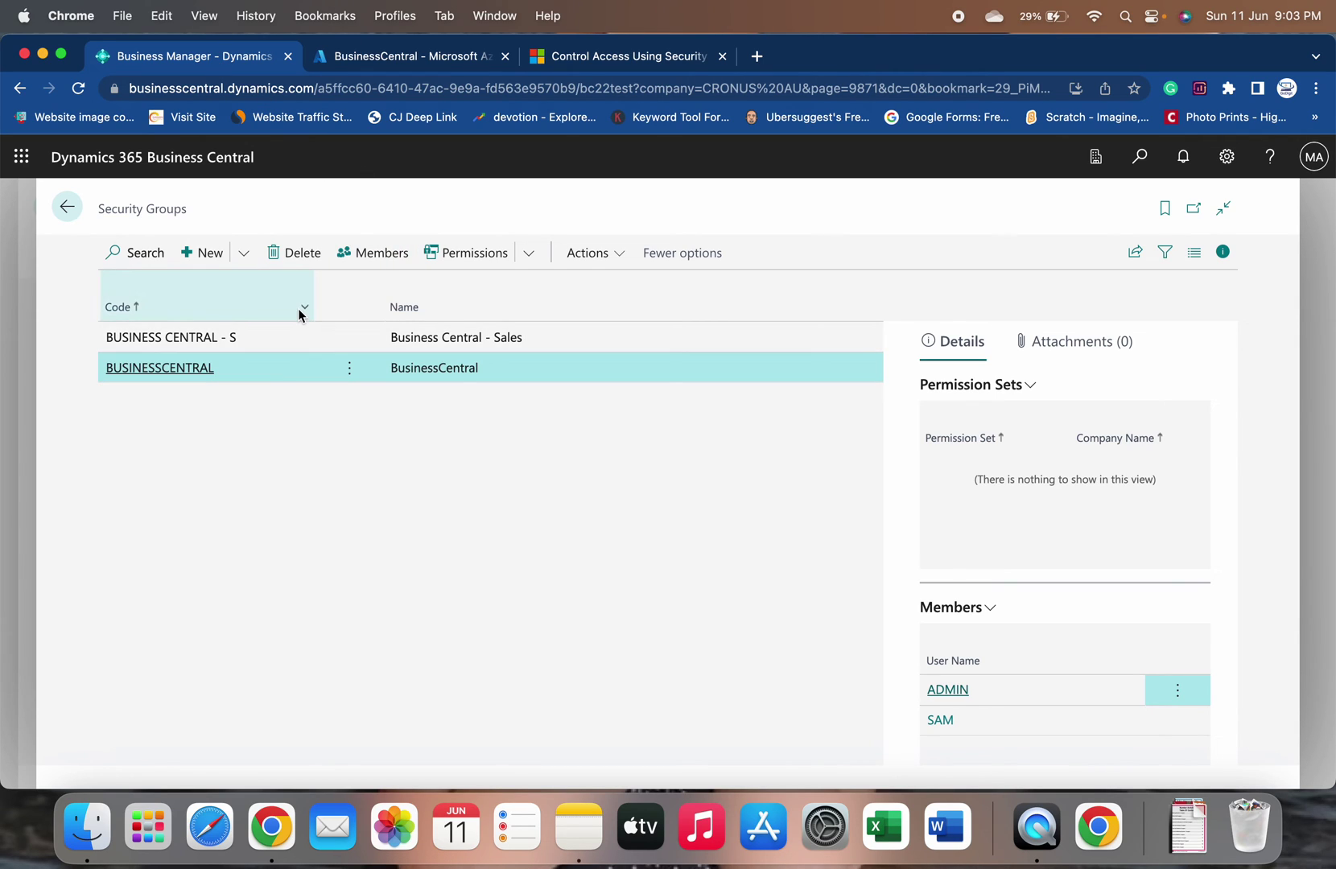
- View the member list of the BUSINESS CENTRAL - S security group and return to the Security Groups page
{"action": "left_click", "coordinate": [284, 349]}
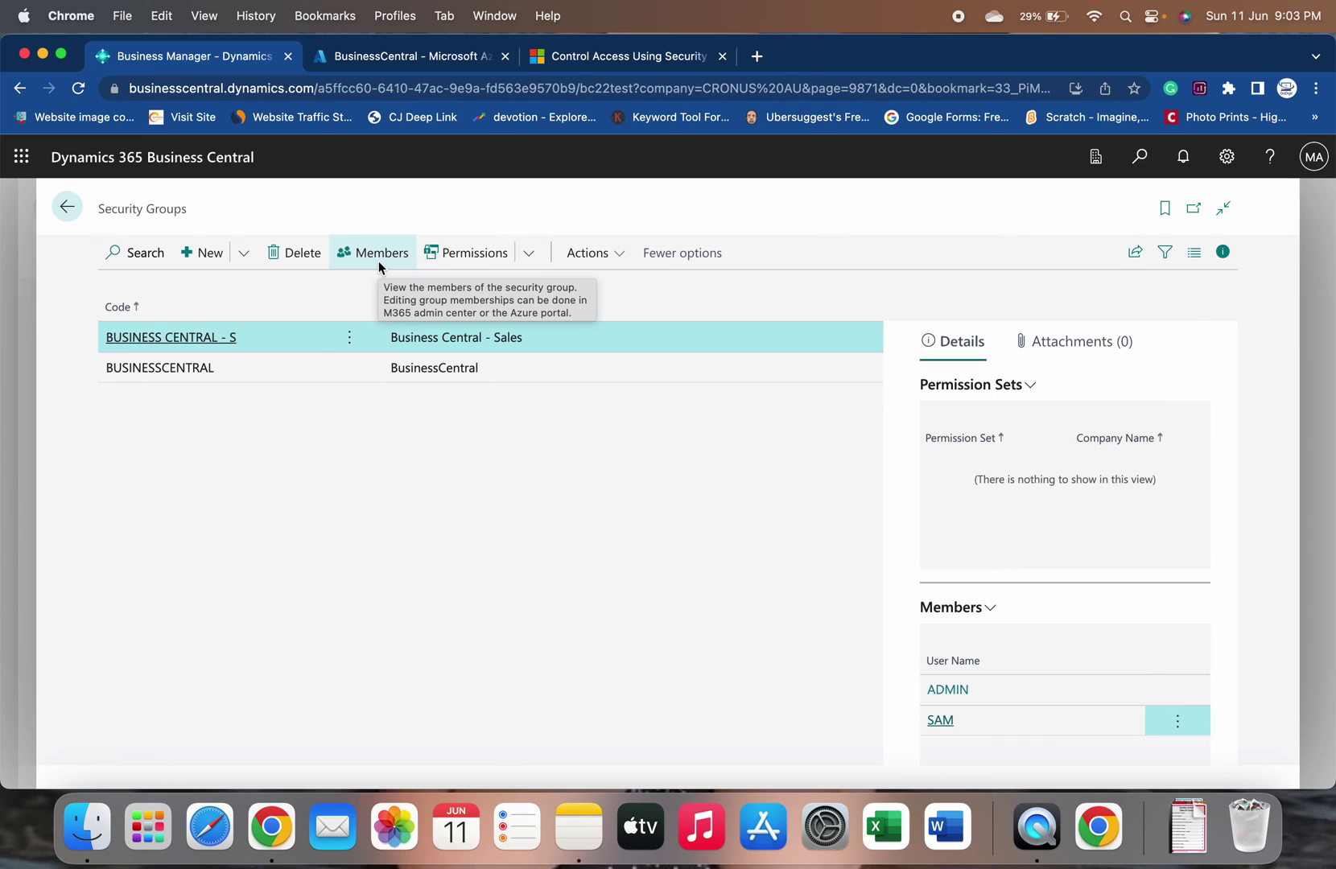
{"action": "left_click", "coordinate": [378, 262]}
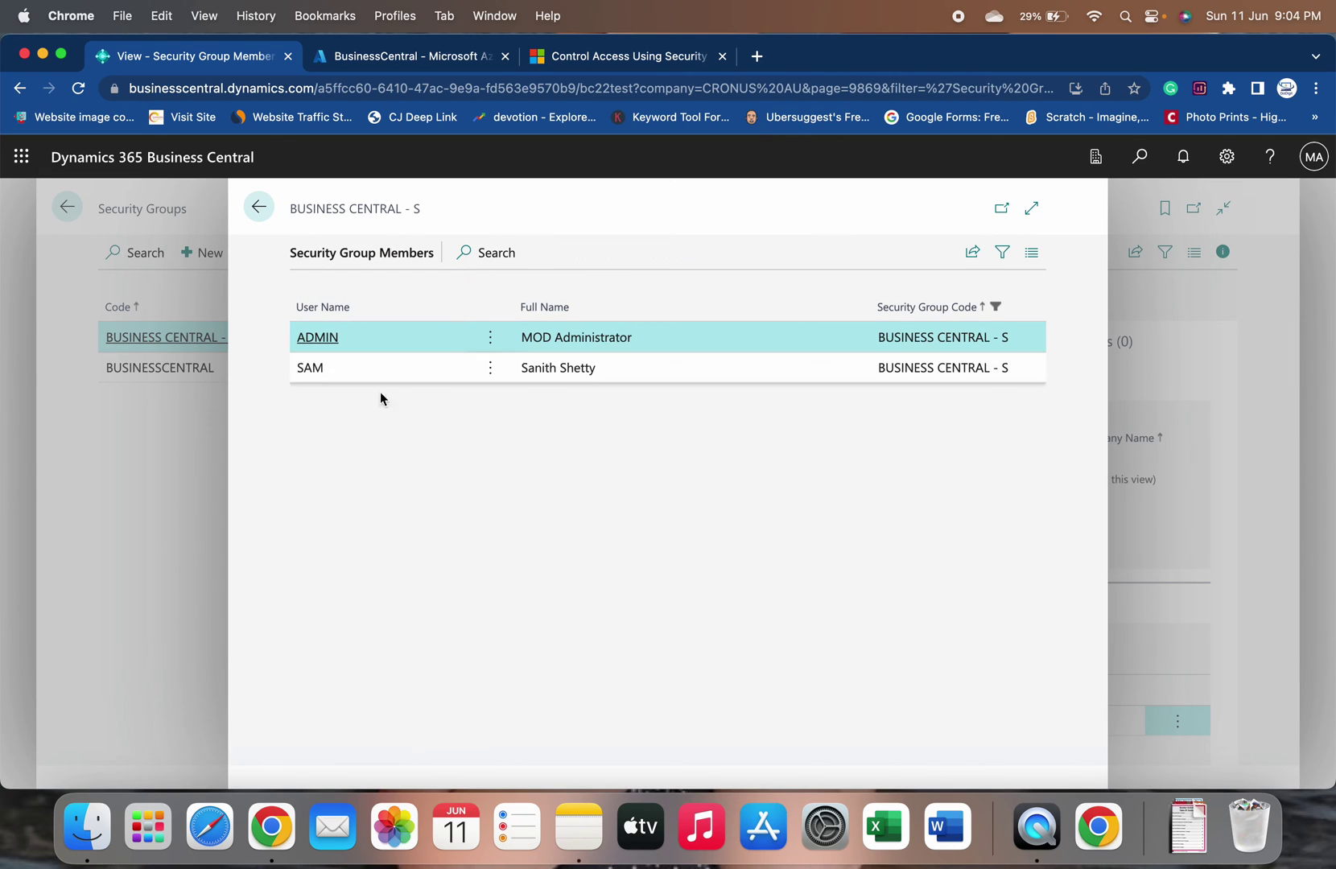
{"action": "left_click", "coordinate": [260, 208]}
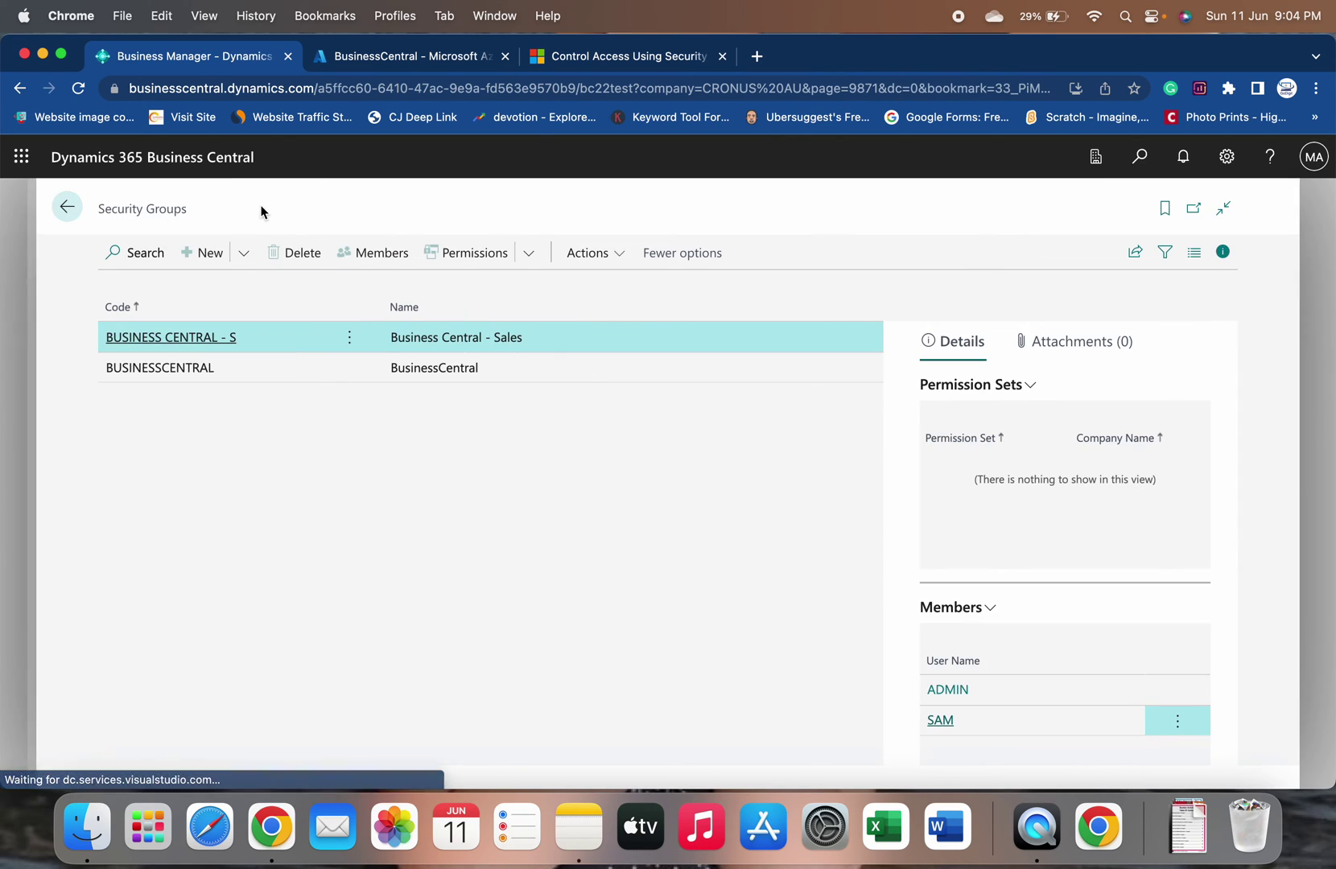
- Assign the permission set D365 ACC. RECEIVABLE to the BUSINESS CENTRAL - S security group, leaving the company blank
{"action": "left_click", "coordinate": [475, 263]}
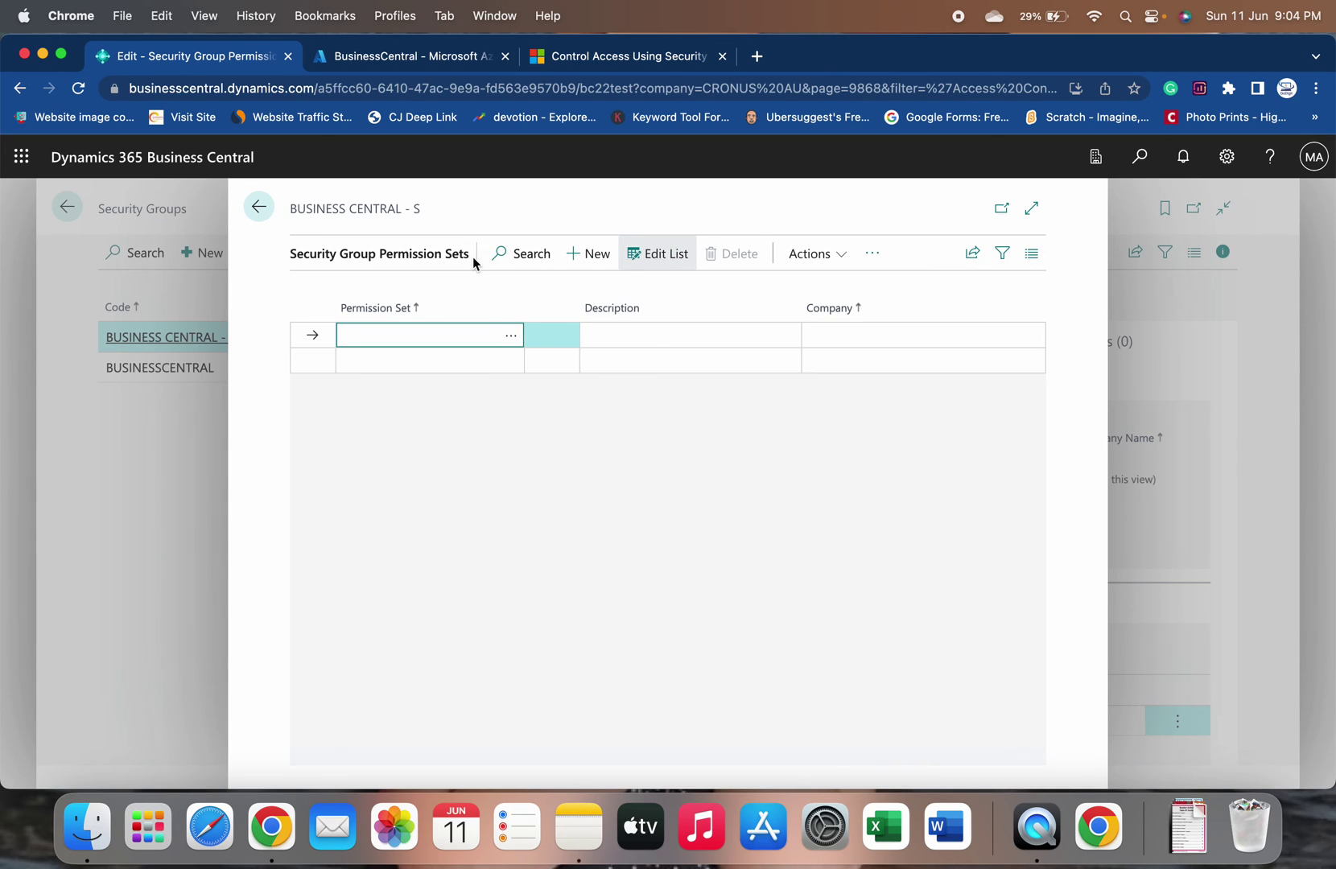
{"action": "type", "text": "d3"}
{"action": "left_click", "coordinate": [514, 338]}
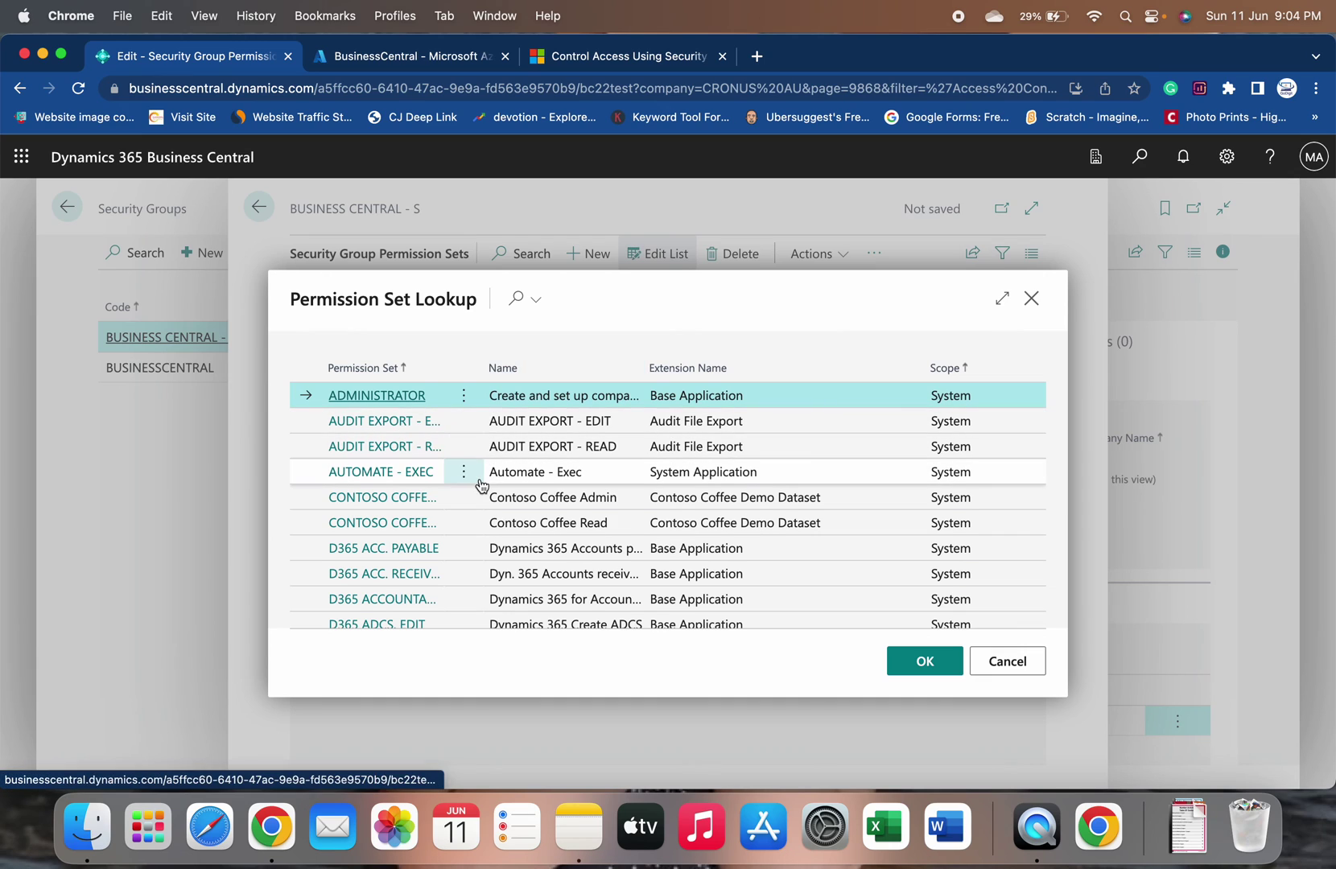
{"action": "scroll", "coordinate": [480, 485], "scroll_direction": "down", "scroll_amount": 1}
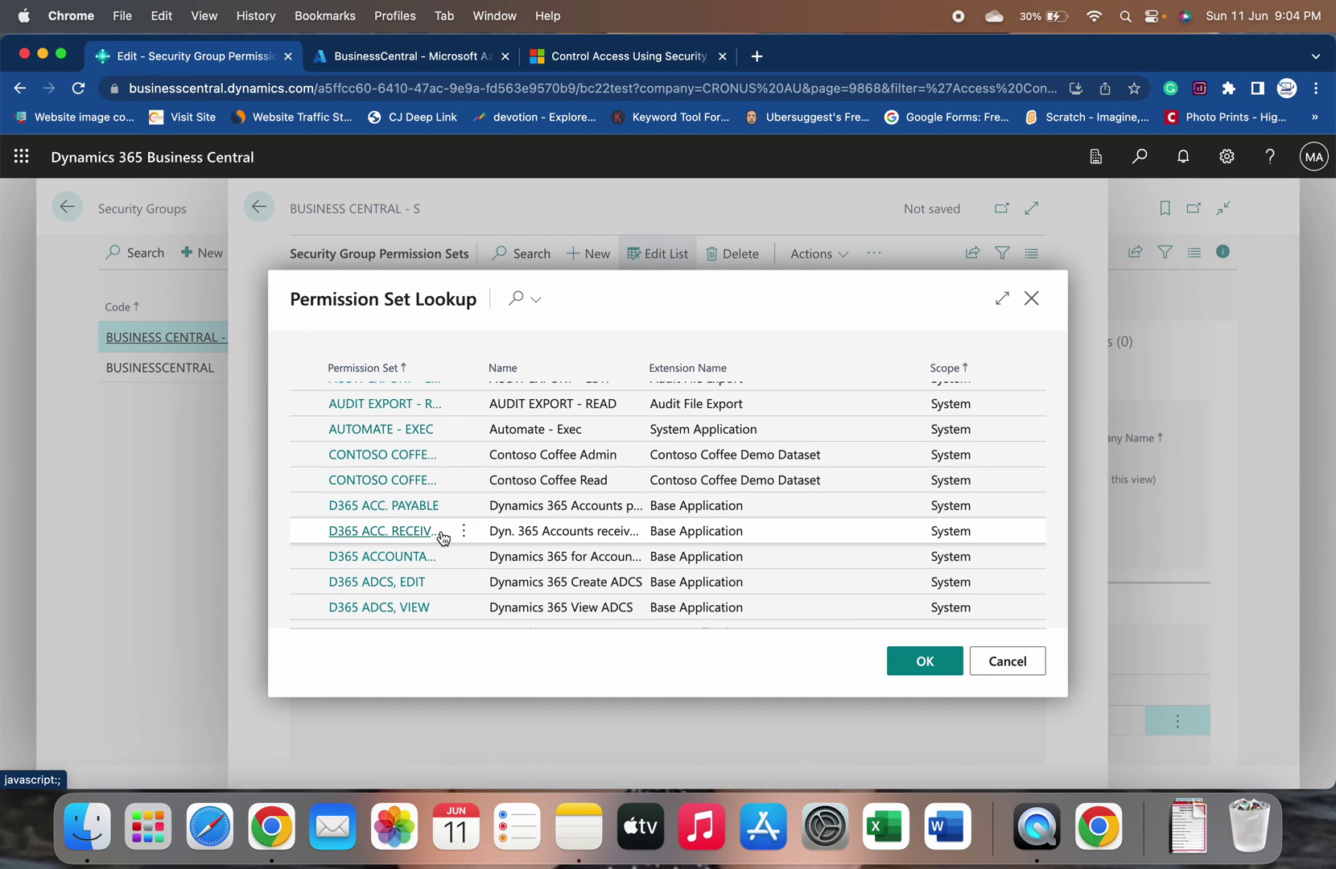
{"action": "left_click", "coordinate": [526, 533]}
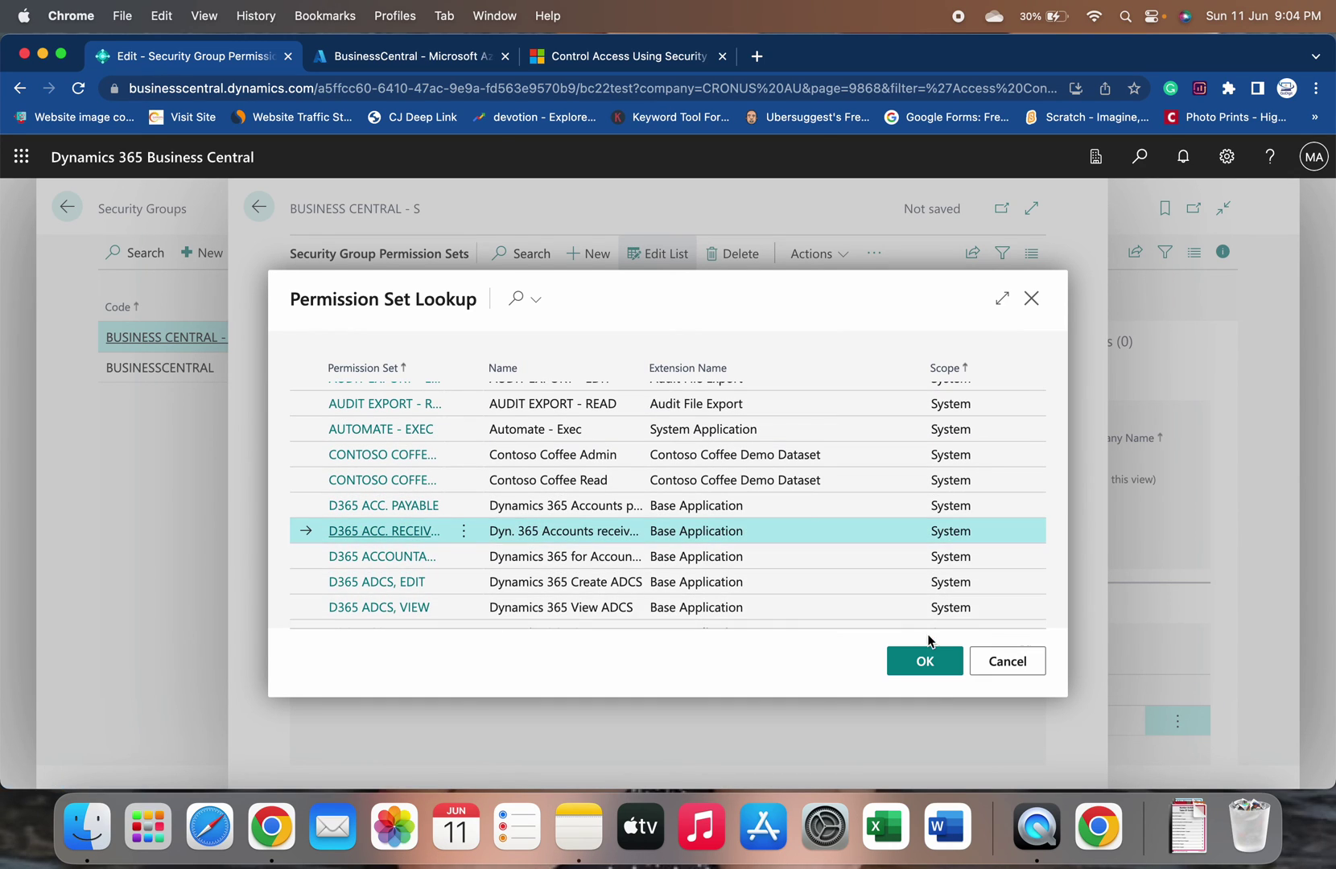
{"action": "left_click", "coordinate": [922, 662]}
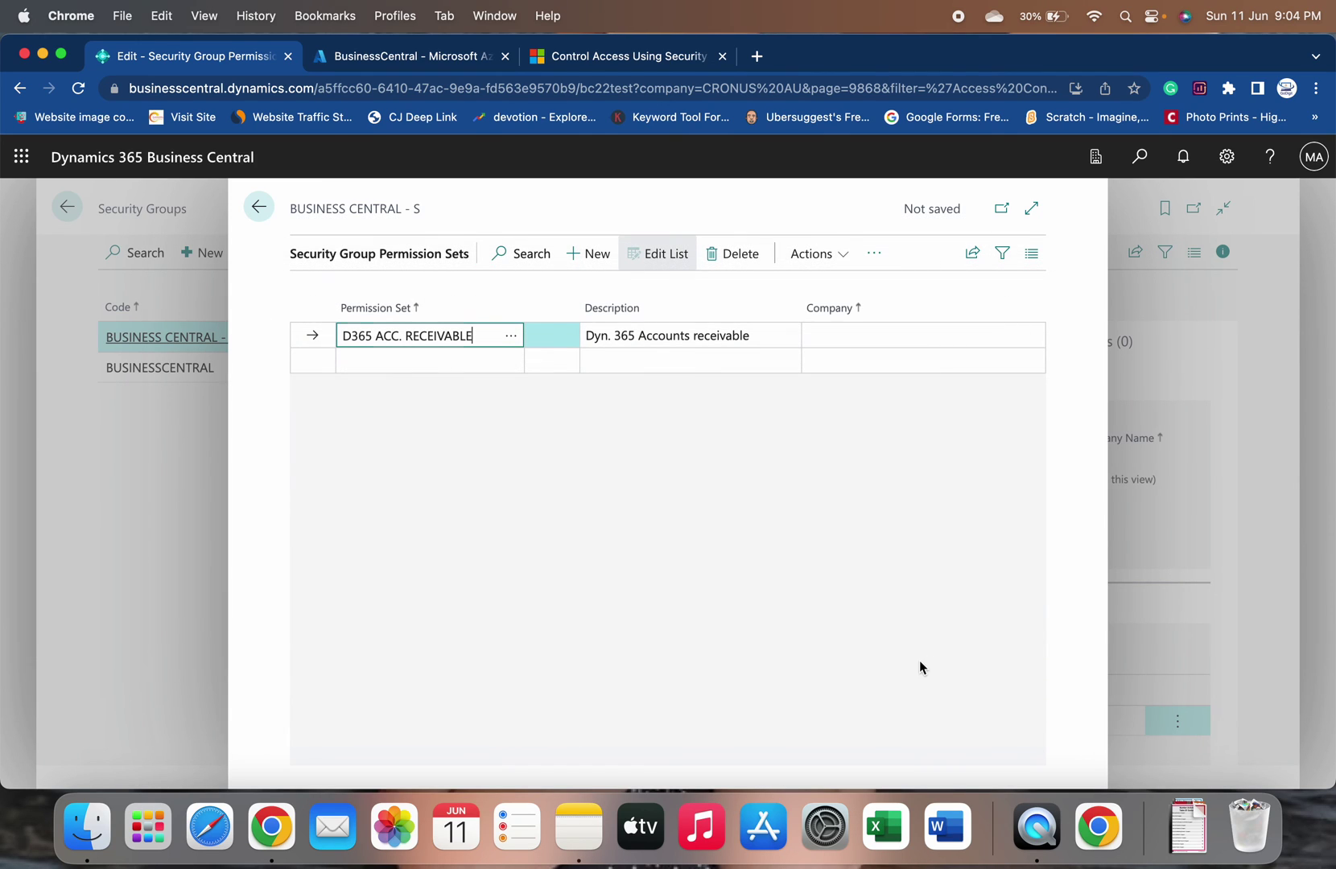
{"action": "left_click", "coordinate": [458, 360]}
{"action": "left_click", "coordinate": [486, 345]}
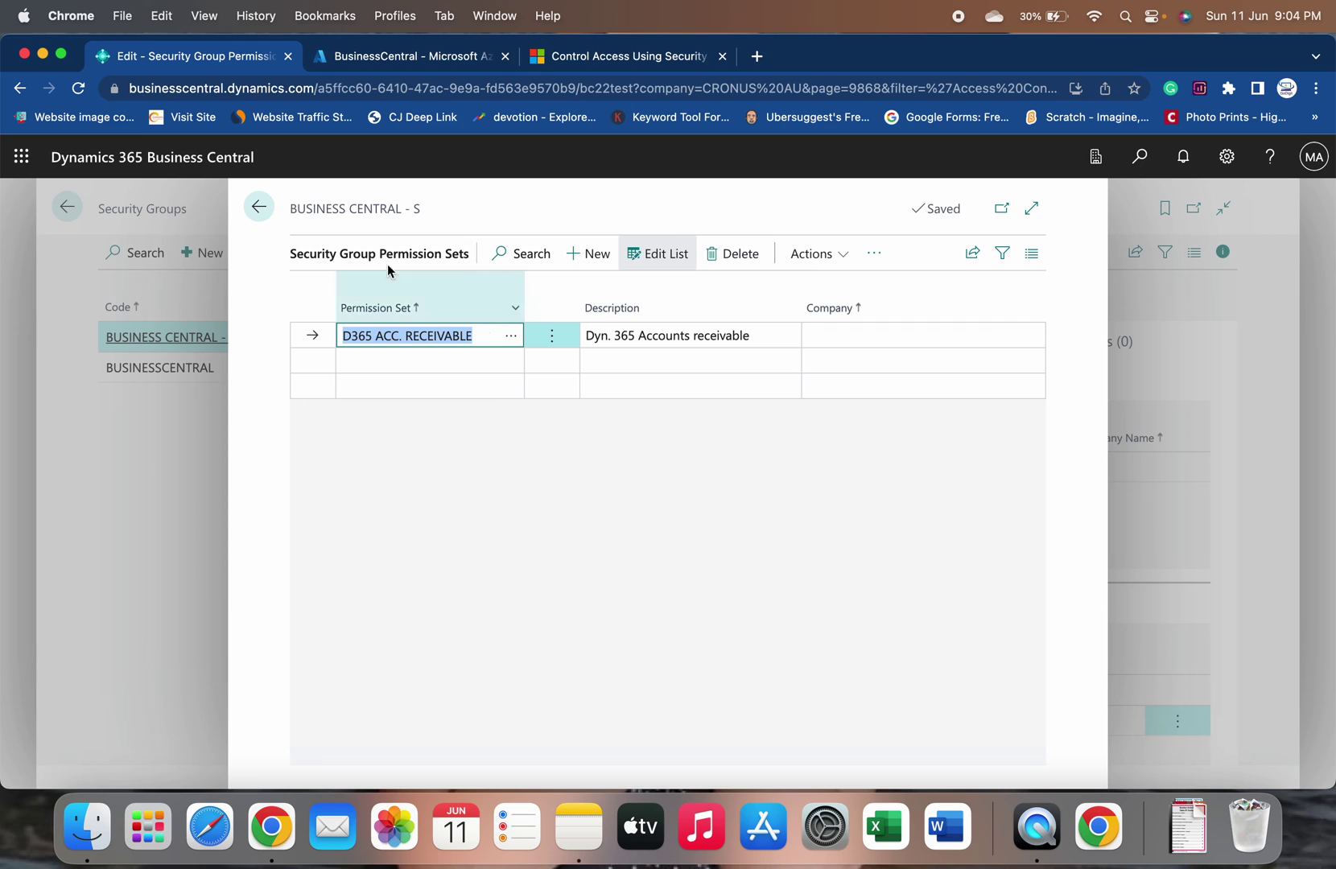
- Return to the Security Groups list and compare the permission sets of BUSINESSCENTRAL and BUSINESS CENTRAL - S
{"action": "left_click", "coordinate": [258, 206]}
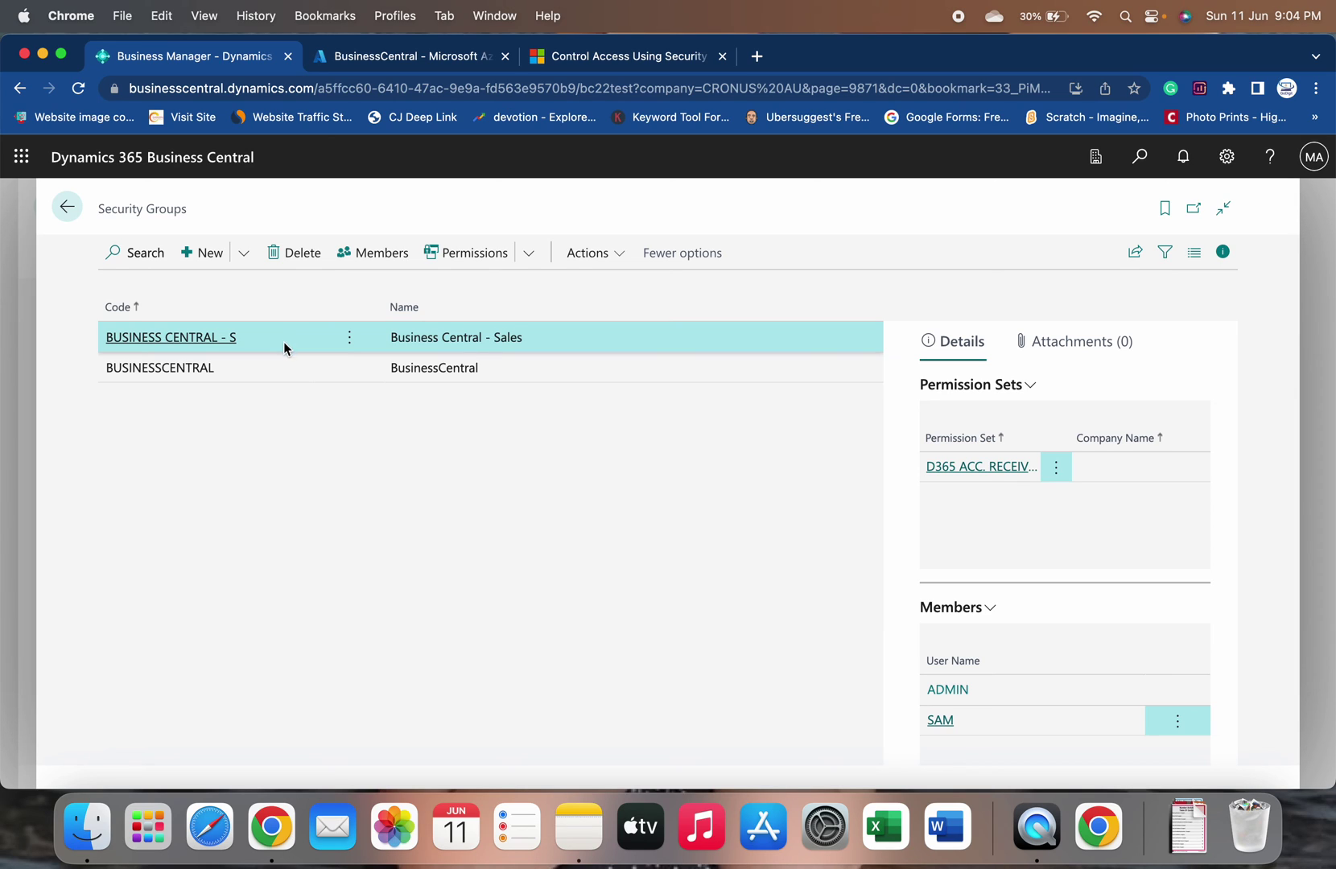
{"action": "left_click", "coordinate": [280, 369]}
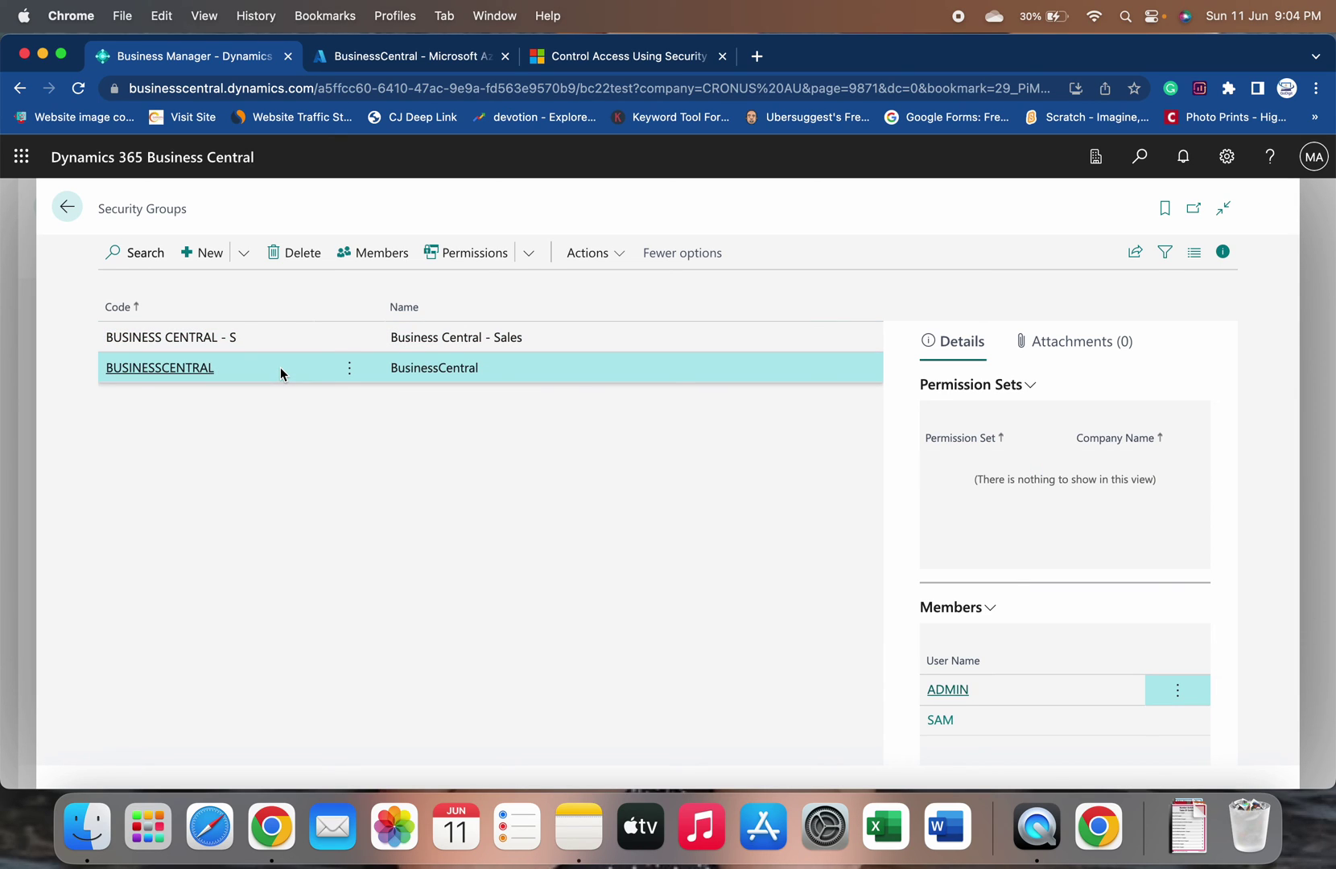
{"action": "left_click", "coordinate": [299, 353]}
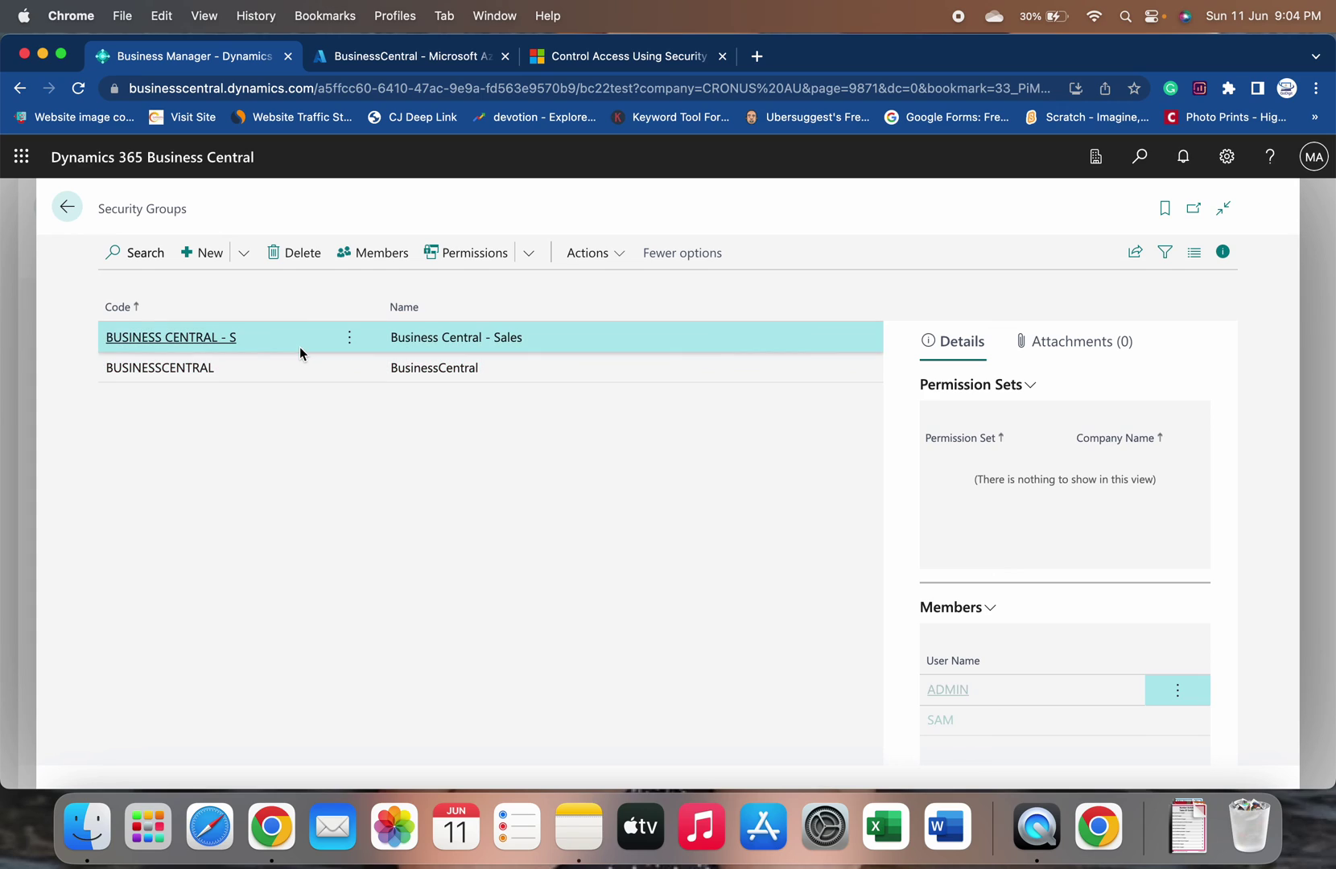